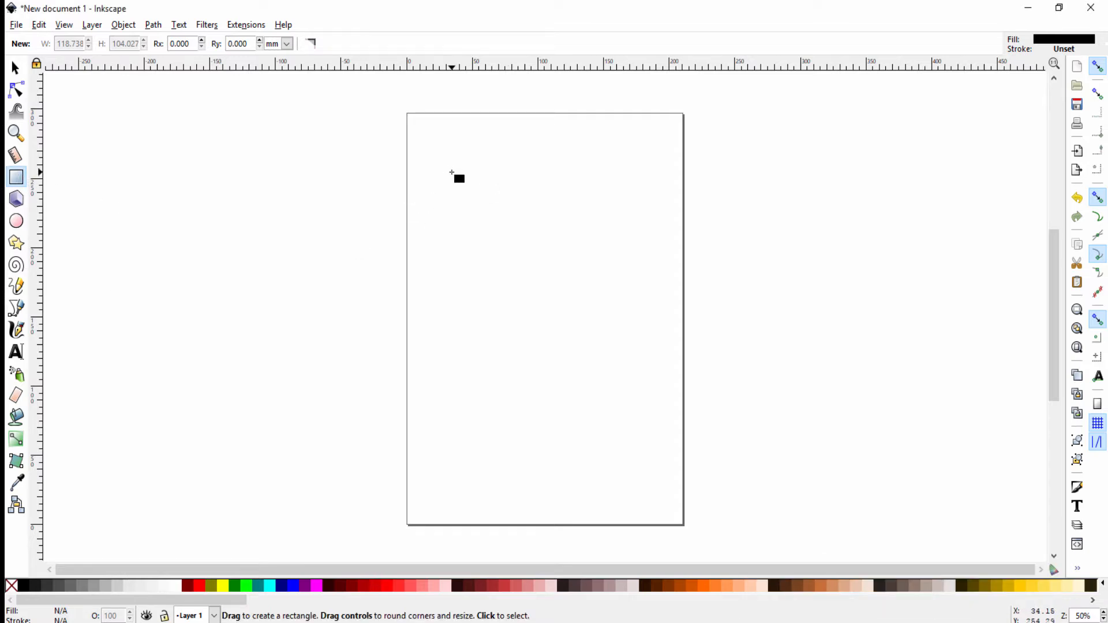
Draw a black rectangle in the upper part of the page and enlarge it to about 115 mm by 118 mm.
drag(455, 177, 571, 287)
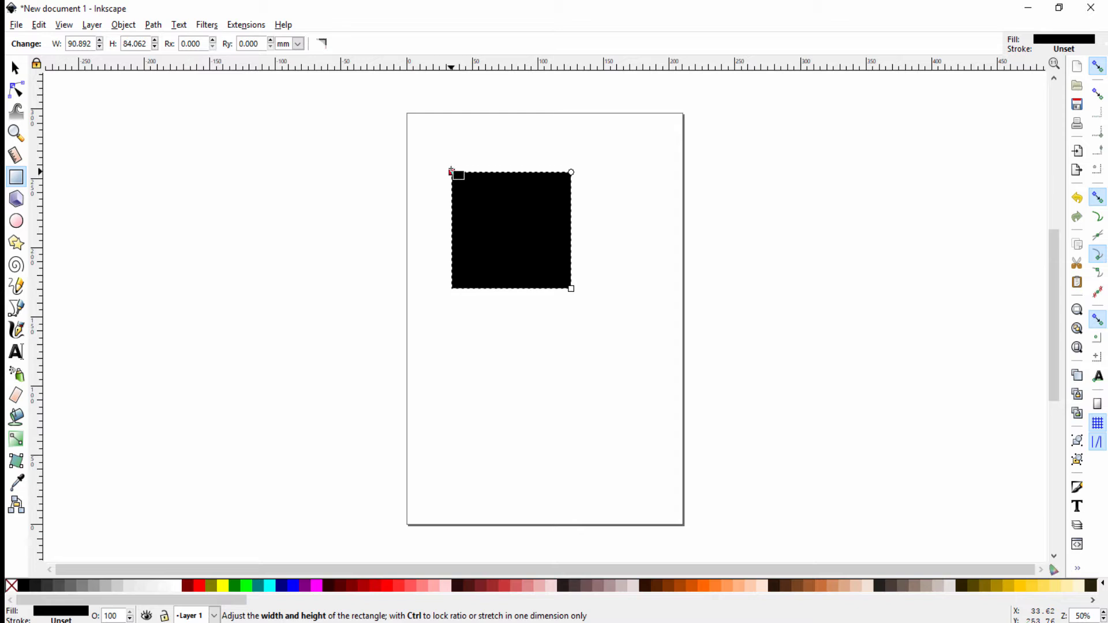
mouse_move(452, 171)
mouse_down()
mouse_move(430, 130)
mouse_move(498, 141)
mouse_move(448, 149)
mouse_move(445, 175)
mouse_move(440, 152)
mouse_move(462, 155)
mouse_move(443, 152)
mouse_up()
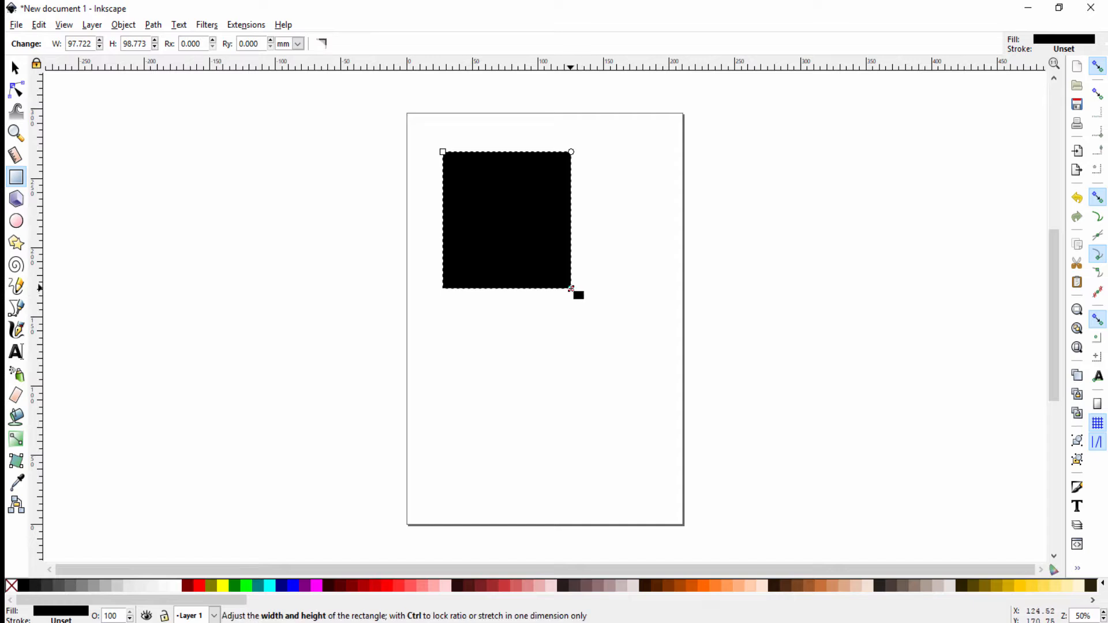
drag(571, 288, 592, 315)
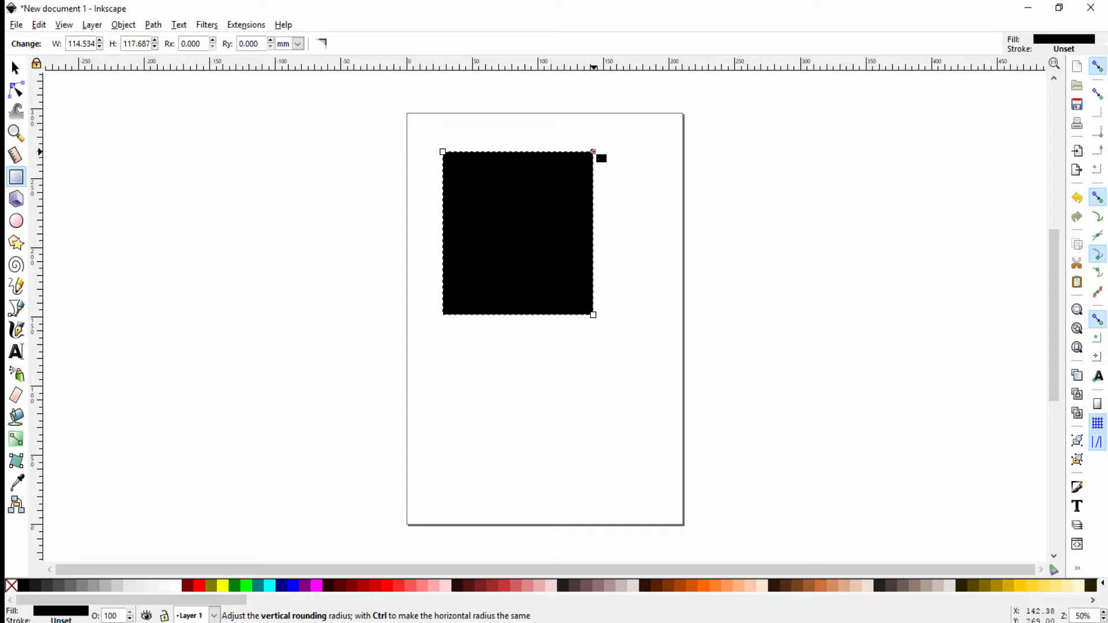
Round the rectangle's corners to a radius of about 34 mm and shrink the shape to about 93 mm by 96 mm.
drag(594, 152, 551, 230)
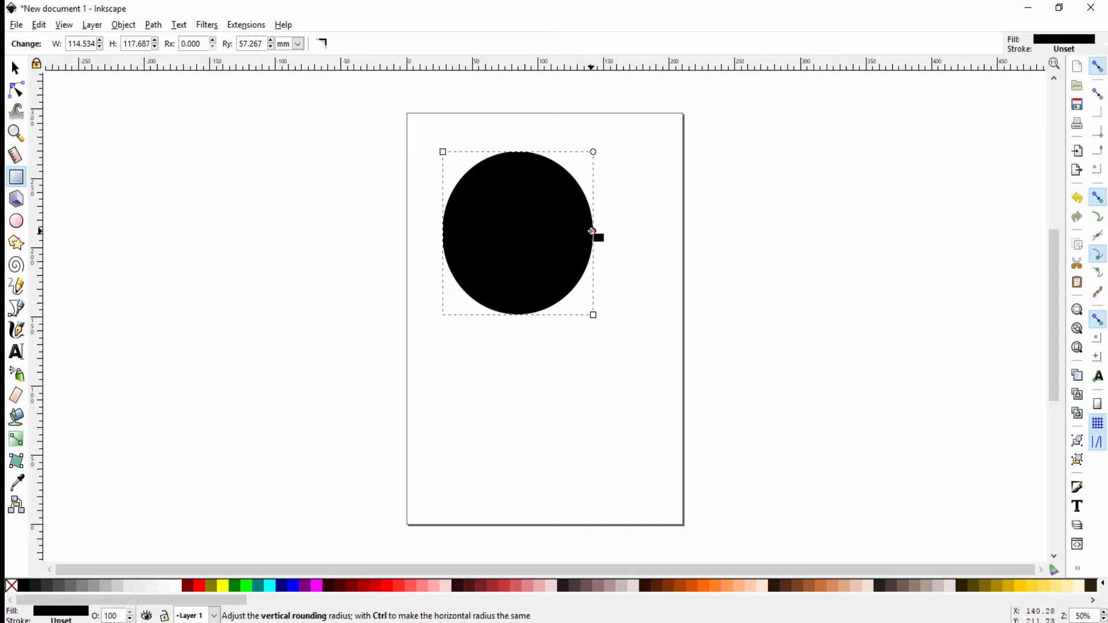
drag(593, 232, 618, 206)
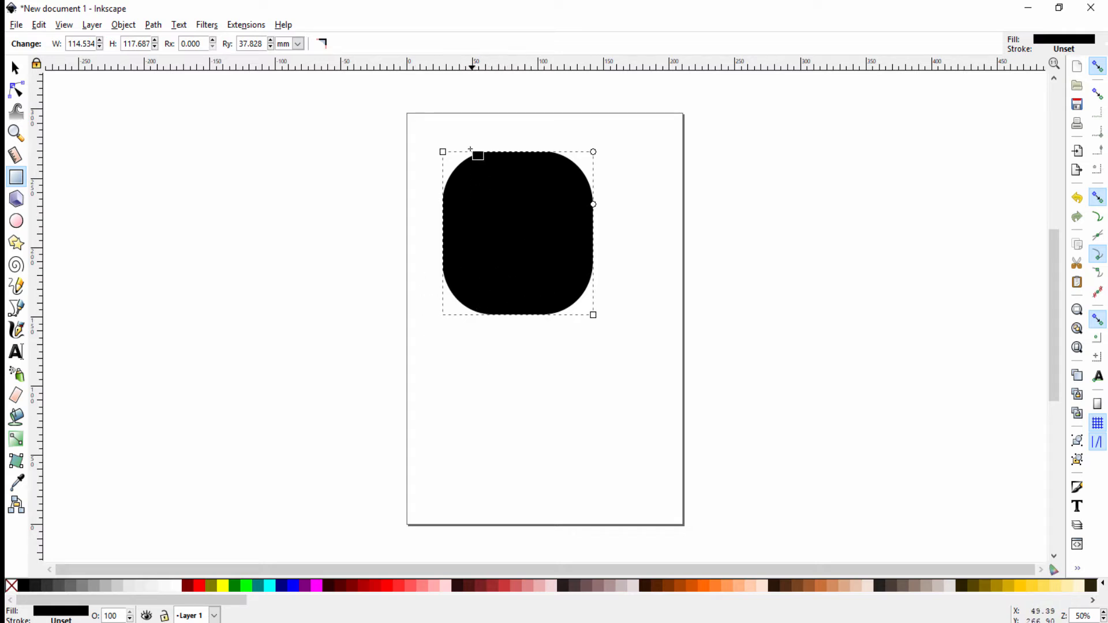
drag(442, 152, 471, 183)
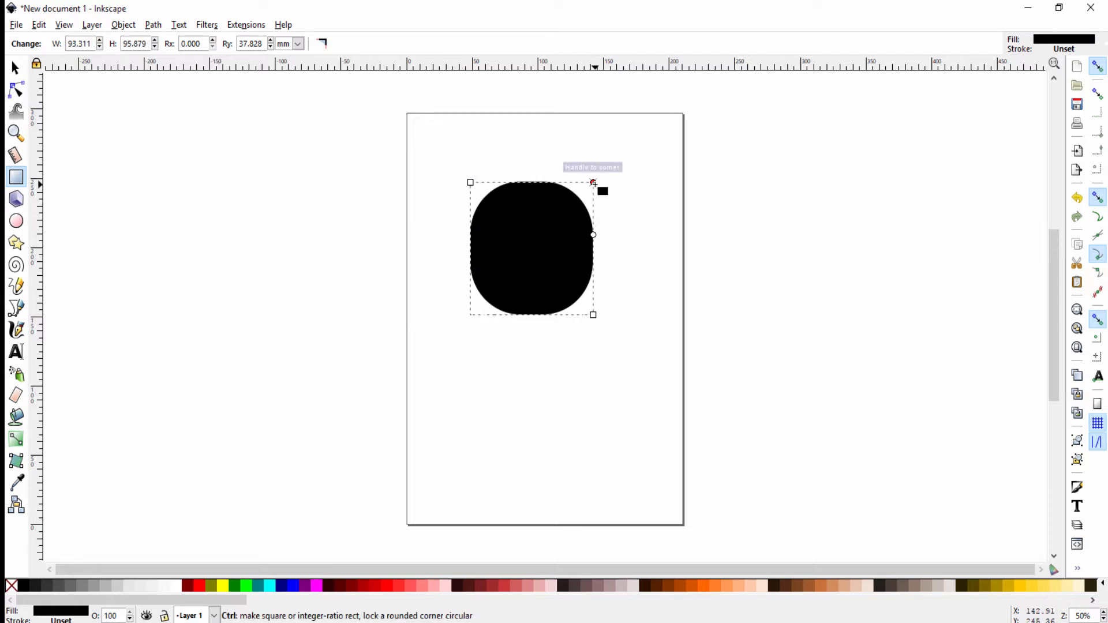
shift+click(593, 182)
drag(595, 183, 554, 193)
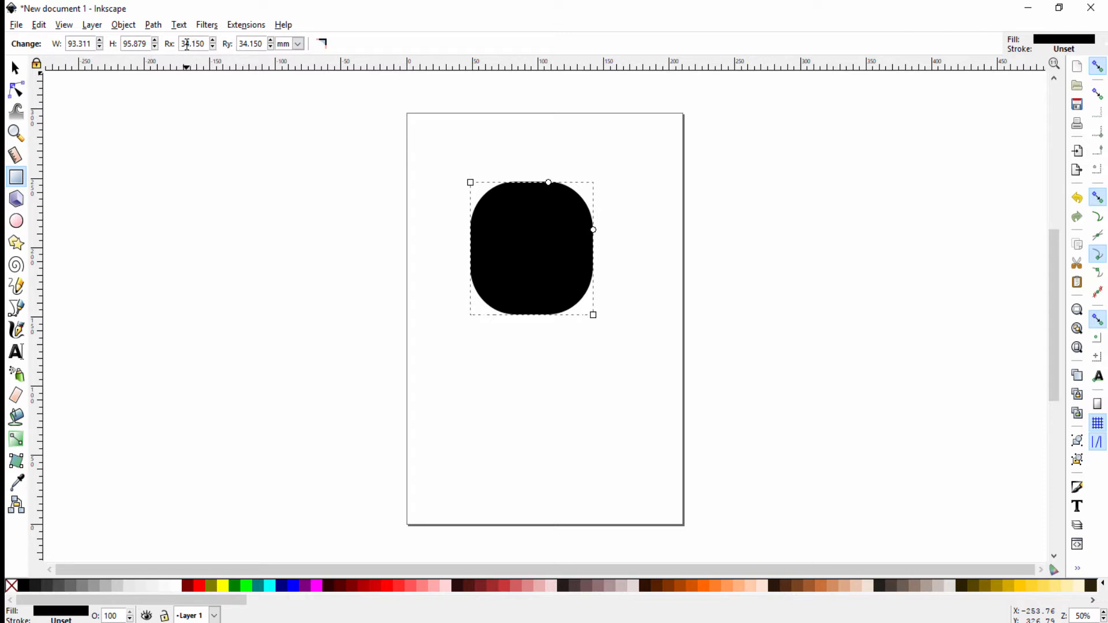
Make the rectangle's corners sharp, and undo that change.
click(324, 45)
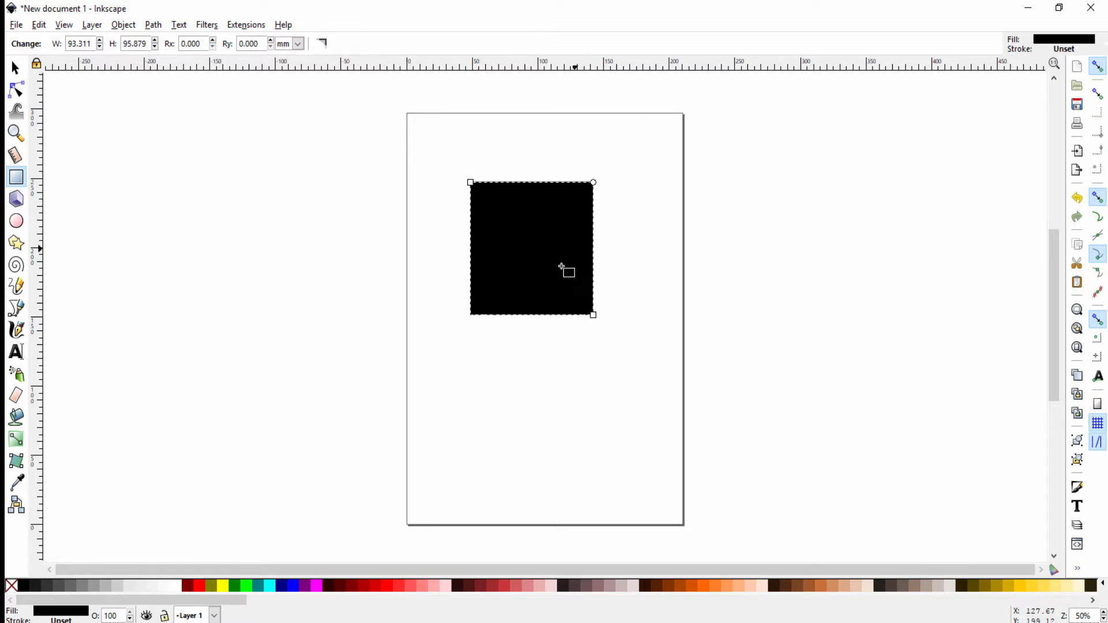
click(39, 25)
click(67, 43)
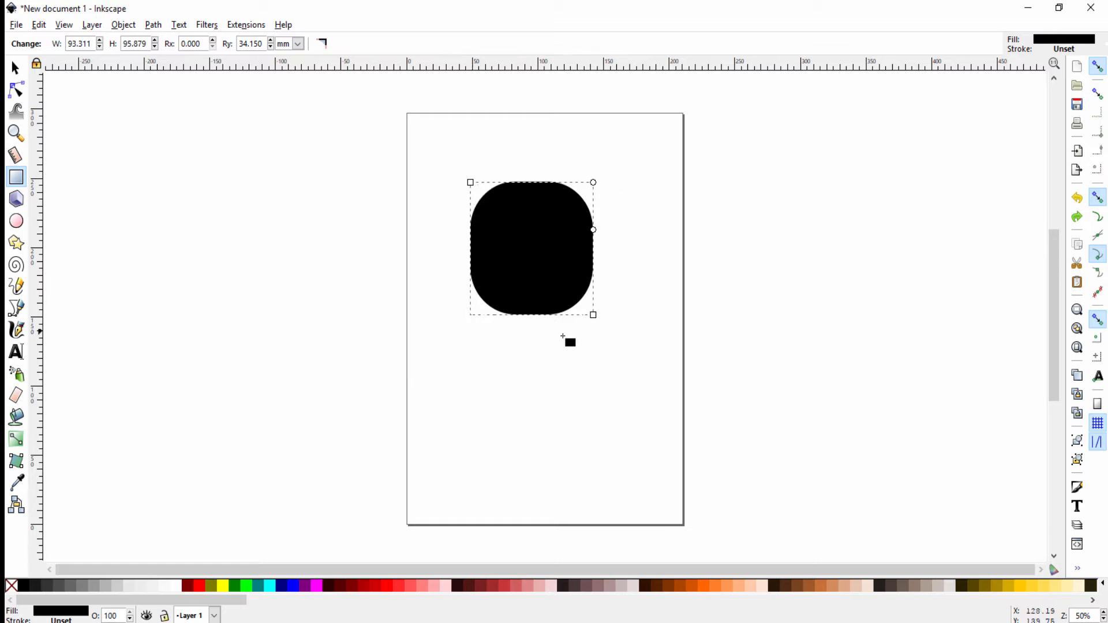
Set the fill to dark red and draw a rounded rectangle about 88 mm by 95 mm in the page's upper half.
click(196, 586)
drag(197, 587, 563, 202)
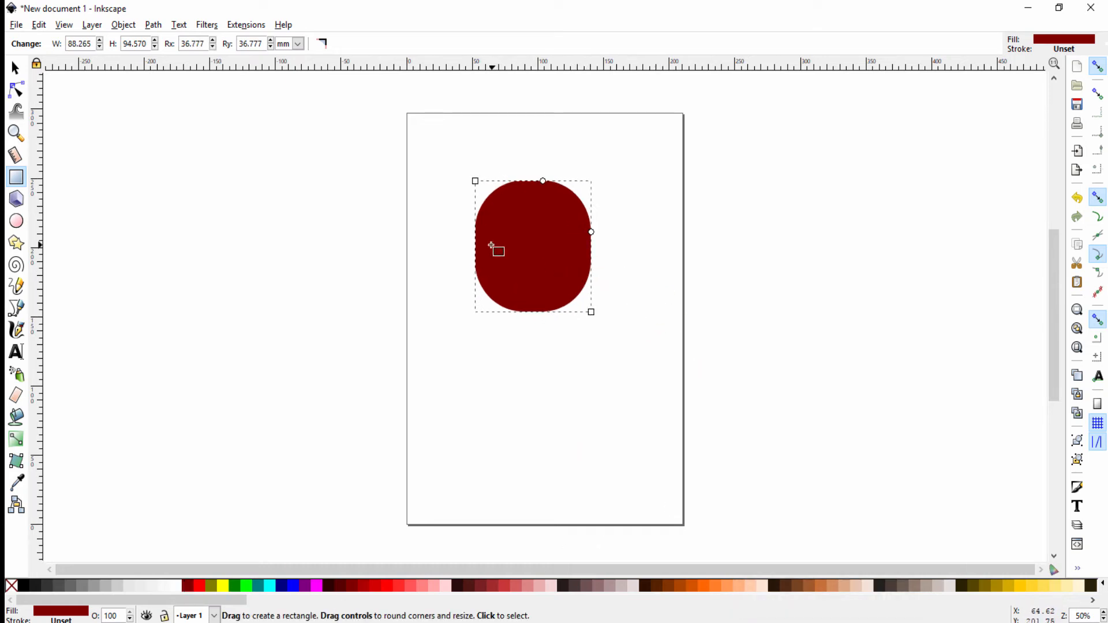
Replace the dark red rectangle with two rounded ones, about 90 mm by 97 mm above and about 92 mm by 84 mm below.
right_click(524, 250)
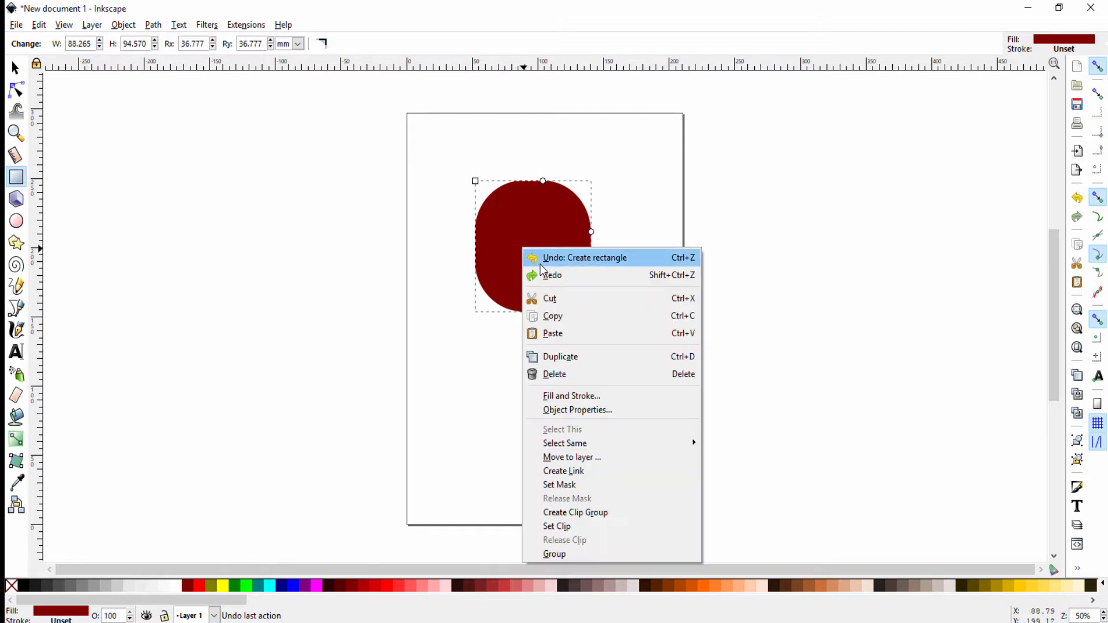
click(587, 373)
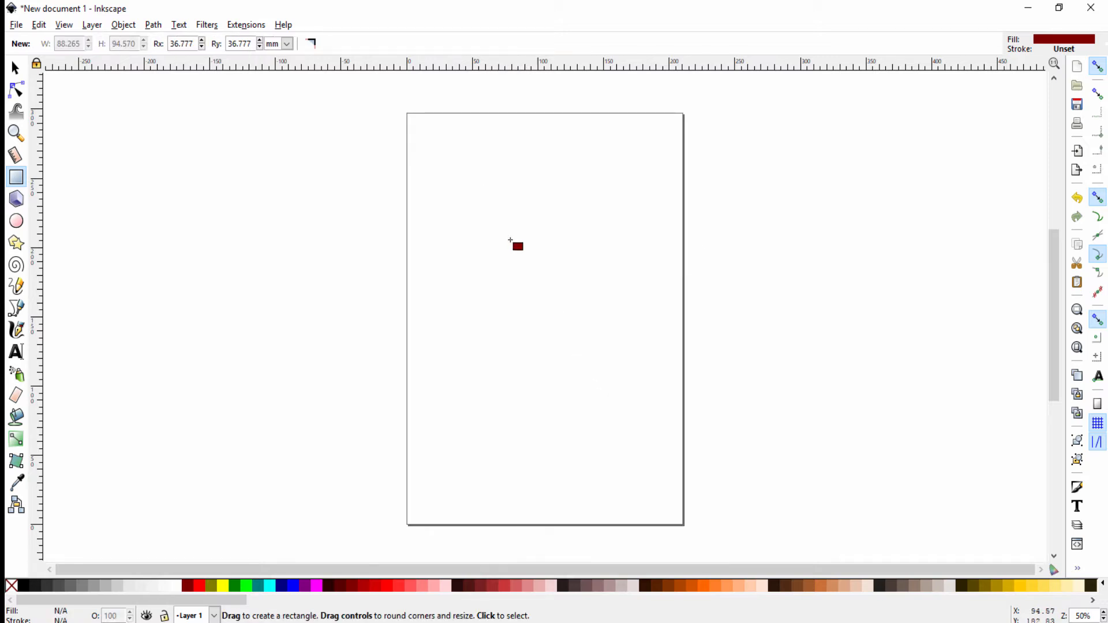
drag(500, 194, 620, 329)
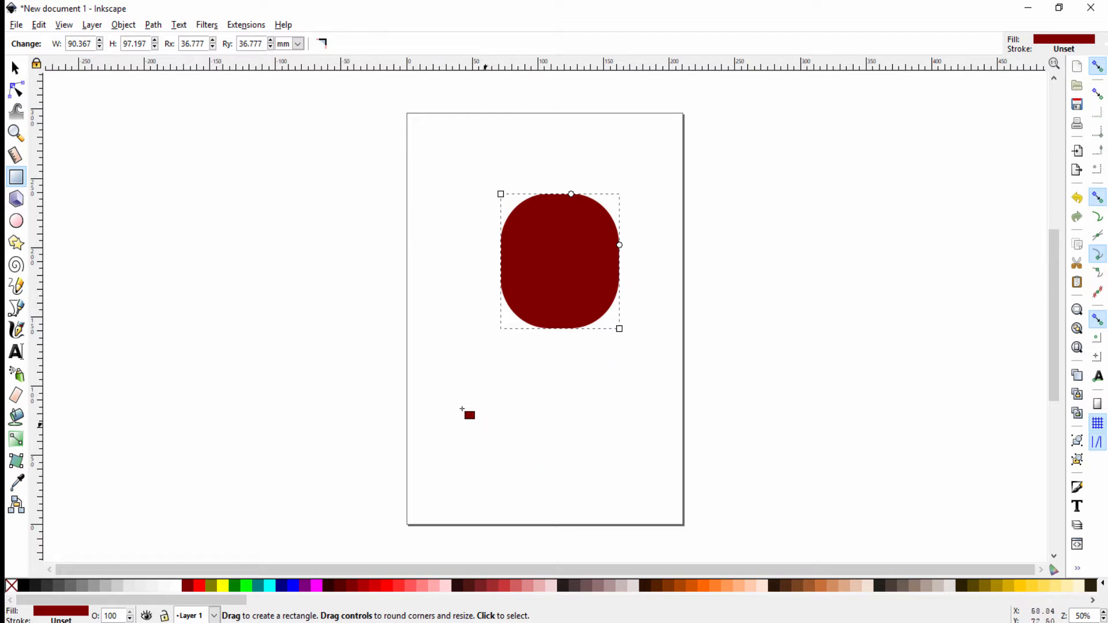
drag(454, 378, 576, 495)
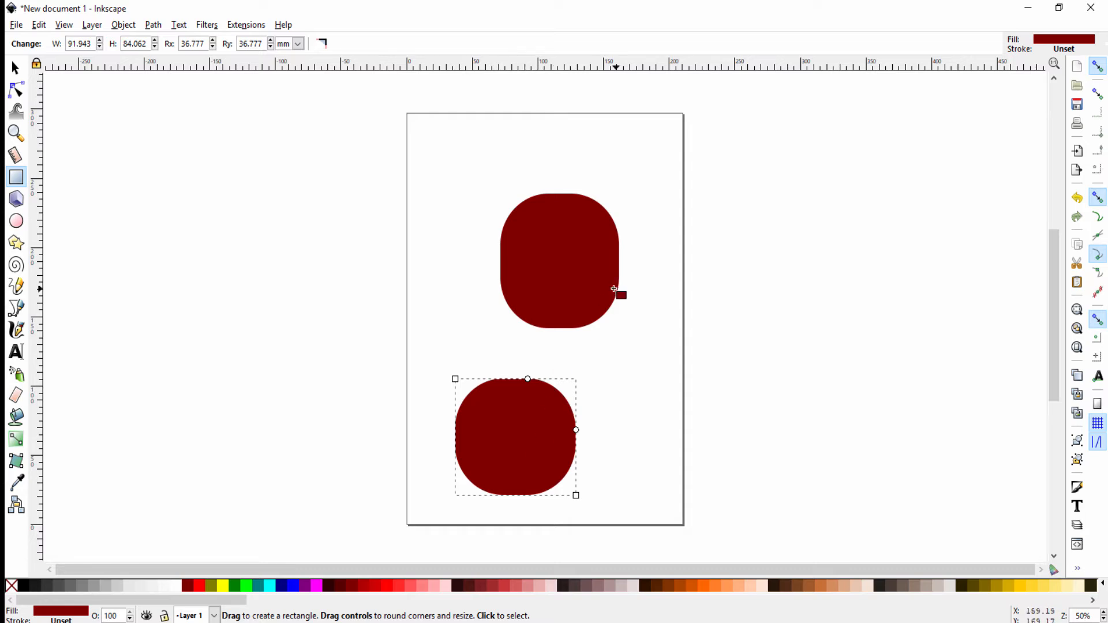
Delete the upper of the two rounded rectangles.
click(569, 265)
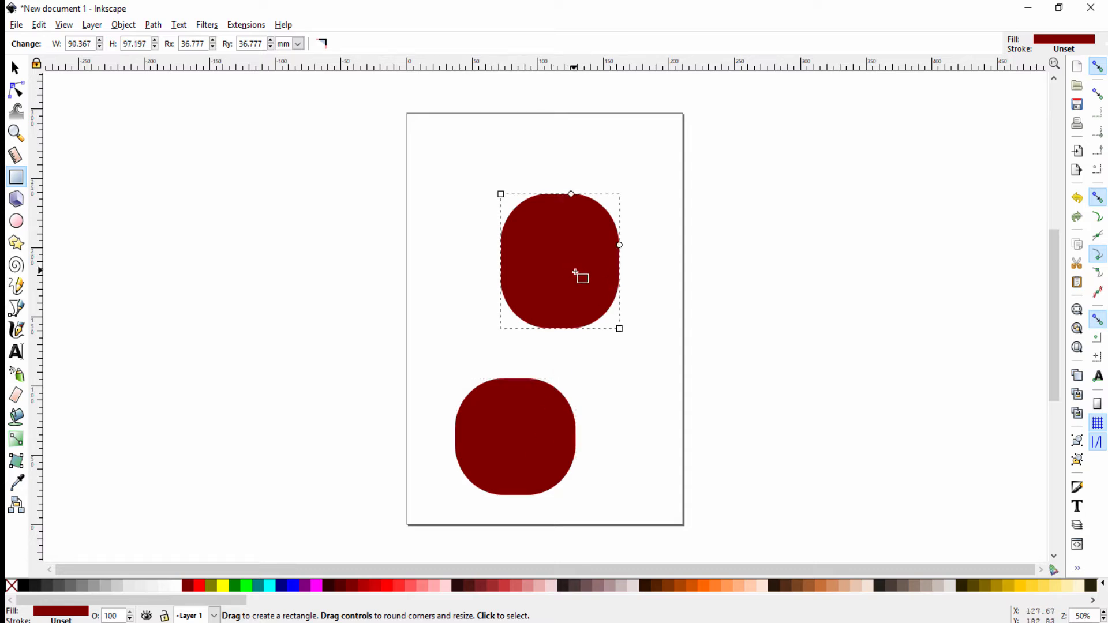
click(539, 439)
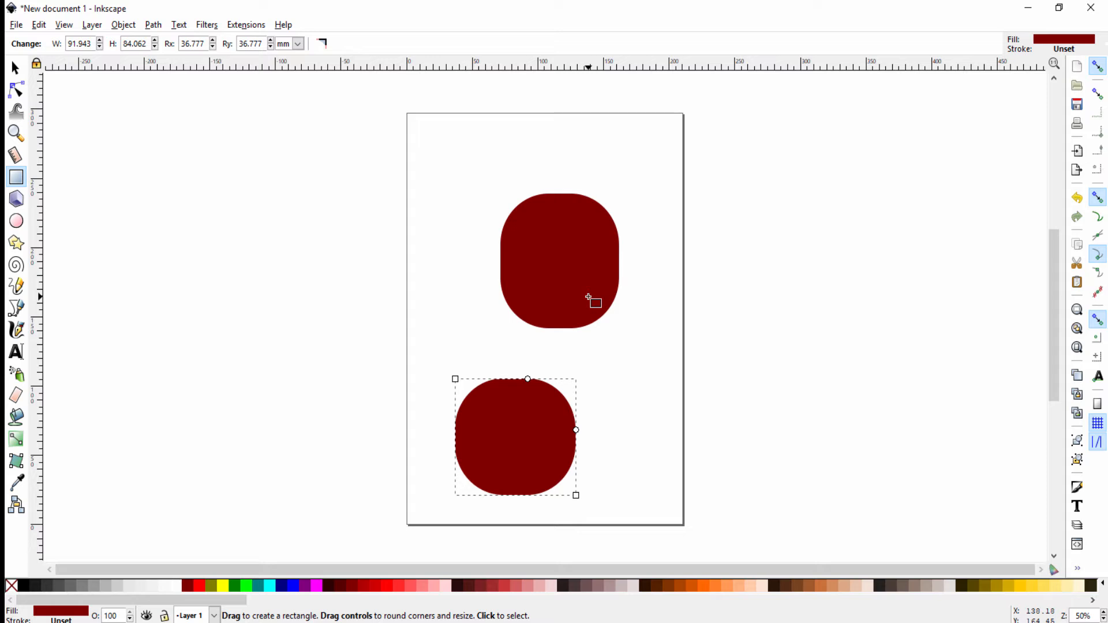
click(548, 275)
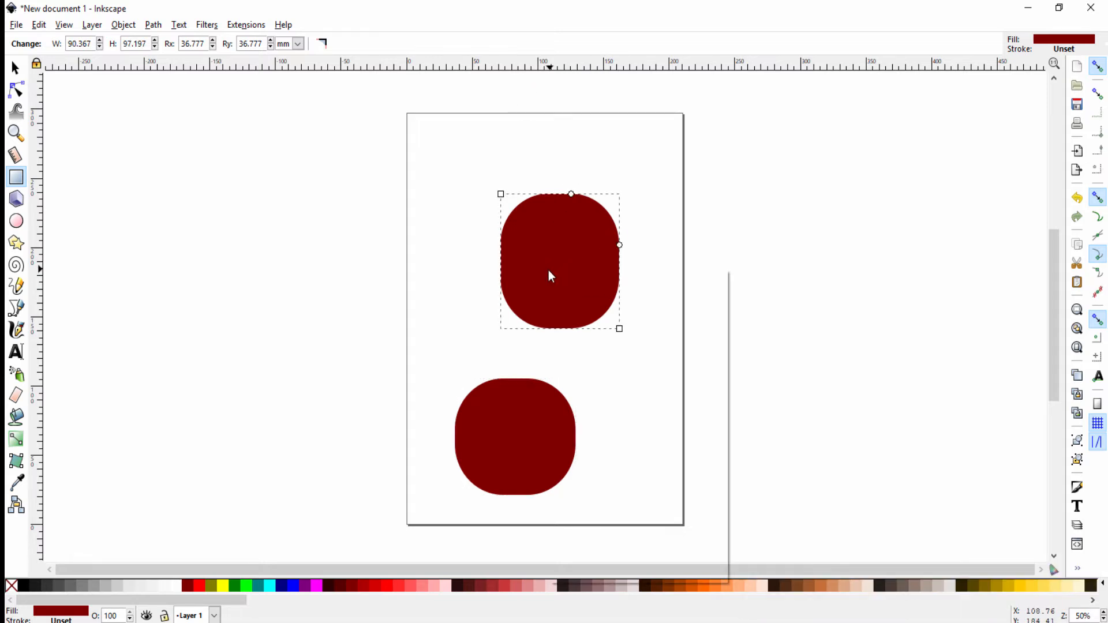
right_click(548, 270)
click(588, 393)
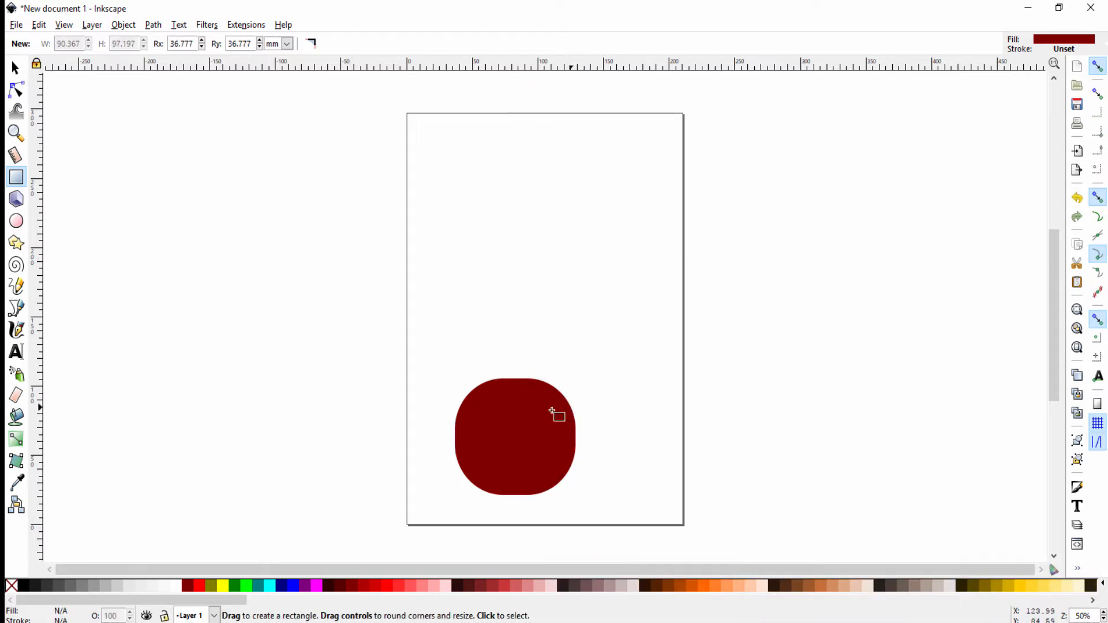
right_click(518, 418)
click(506, 434)
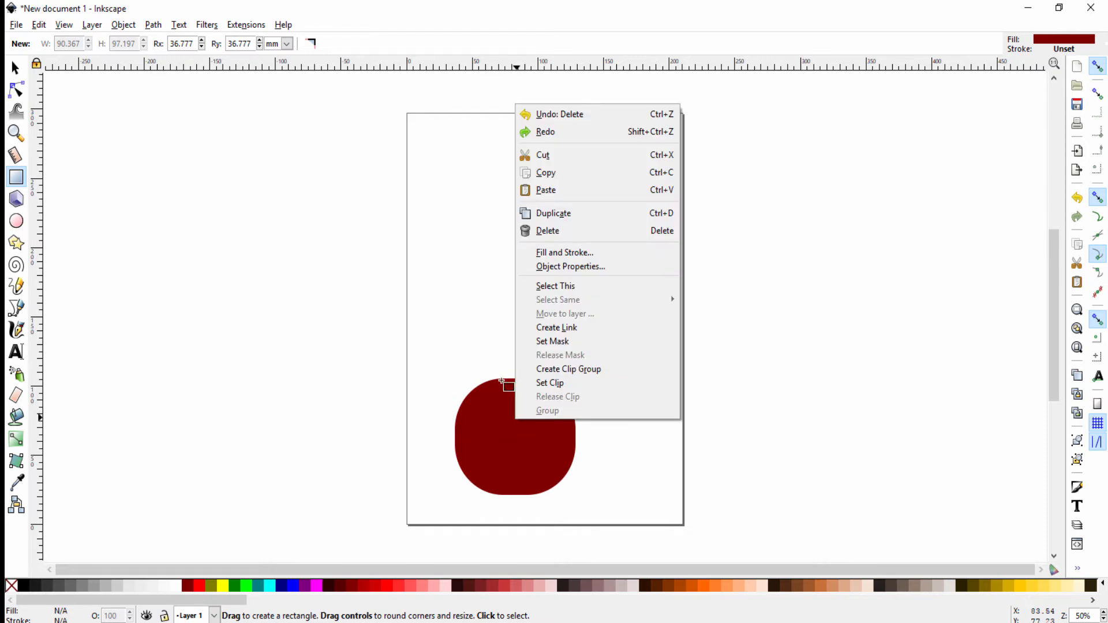
mouse_move(514, 450)
mouse_down()
mouse_move(513, 265)
mouse_move(510, 325)
mouse_up()
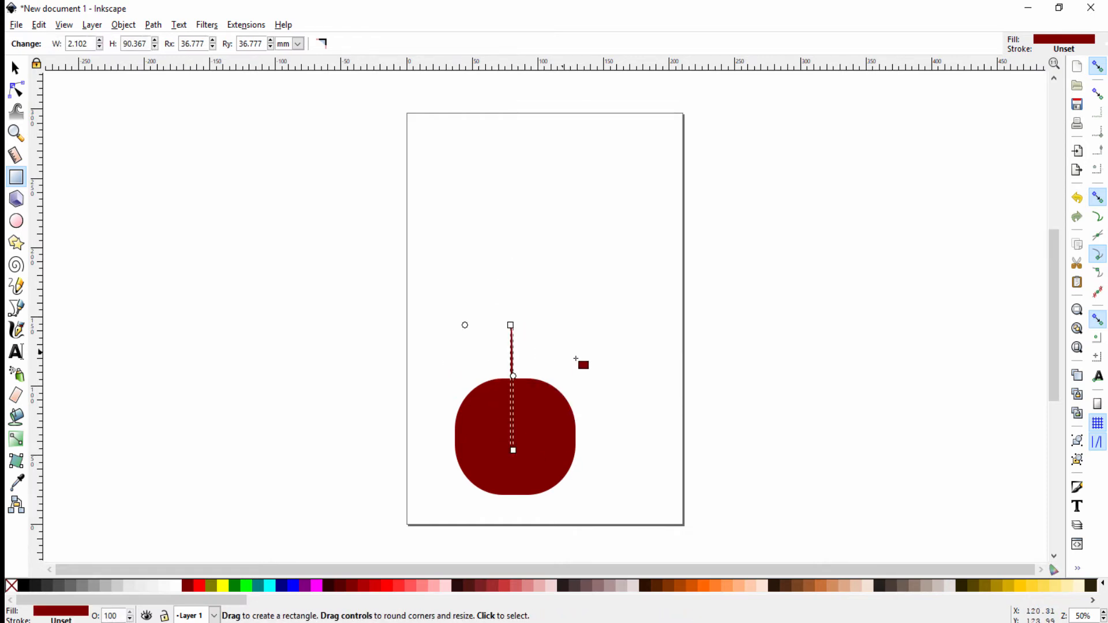
key(Delete)
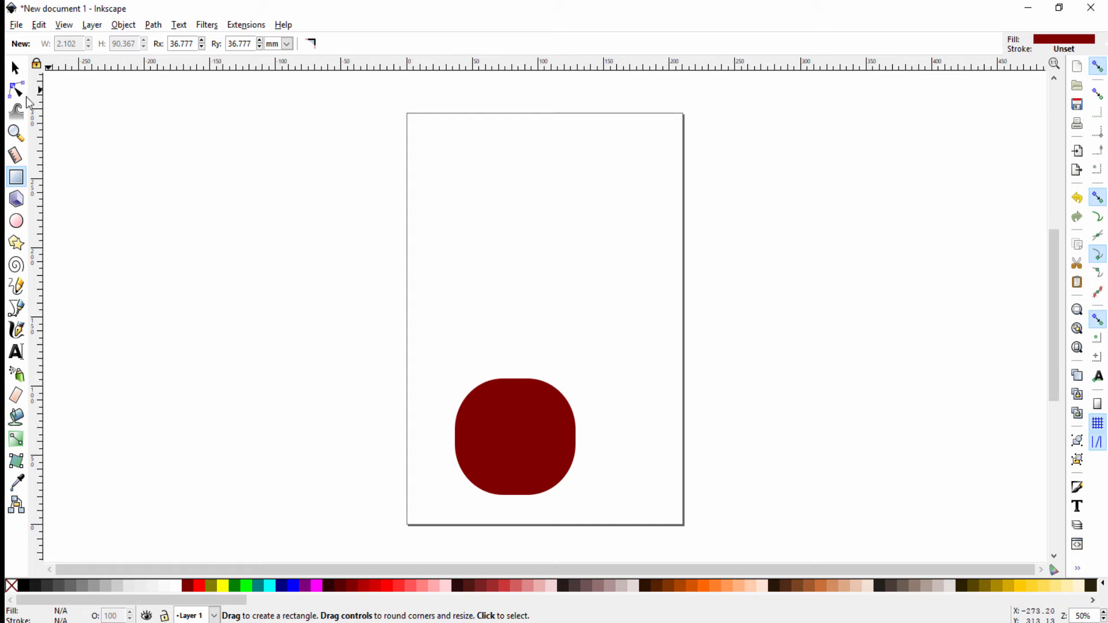
Move the remaining rounded rectangle to the upper half of the page and make its corners sharp.
click(15, 67)
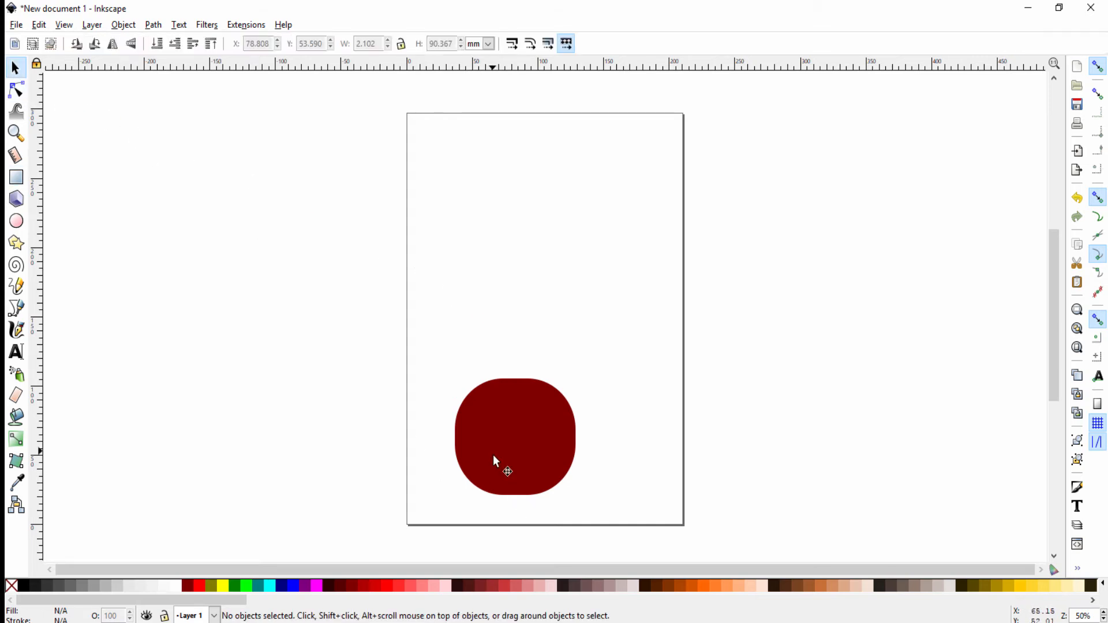
drag(496, 460, 518, 279)
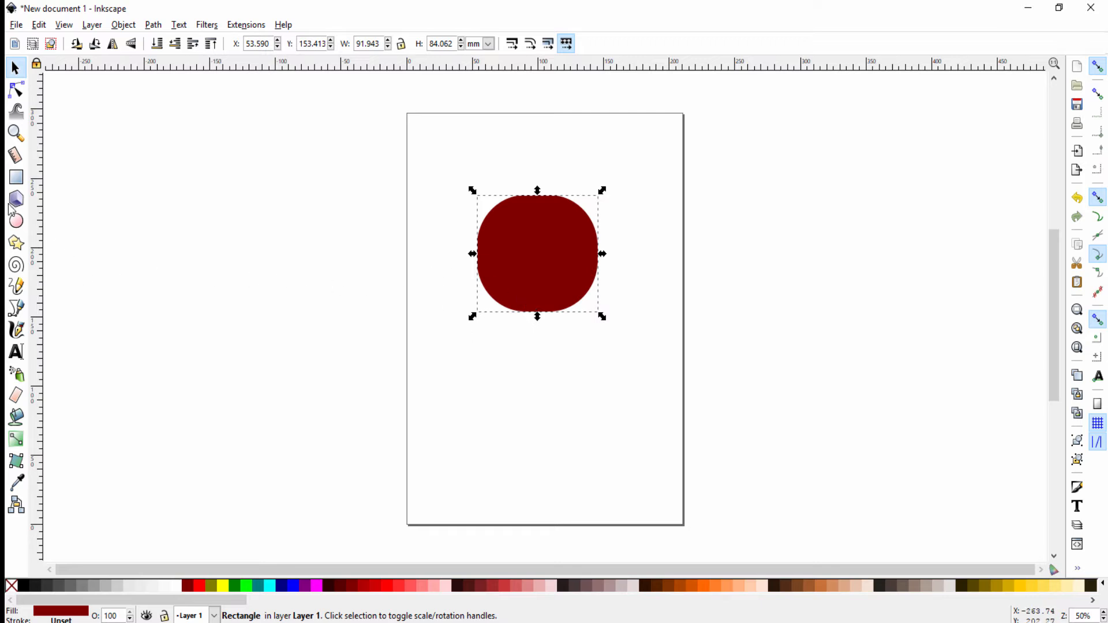
click(16, 177)
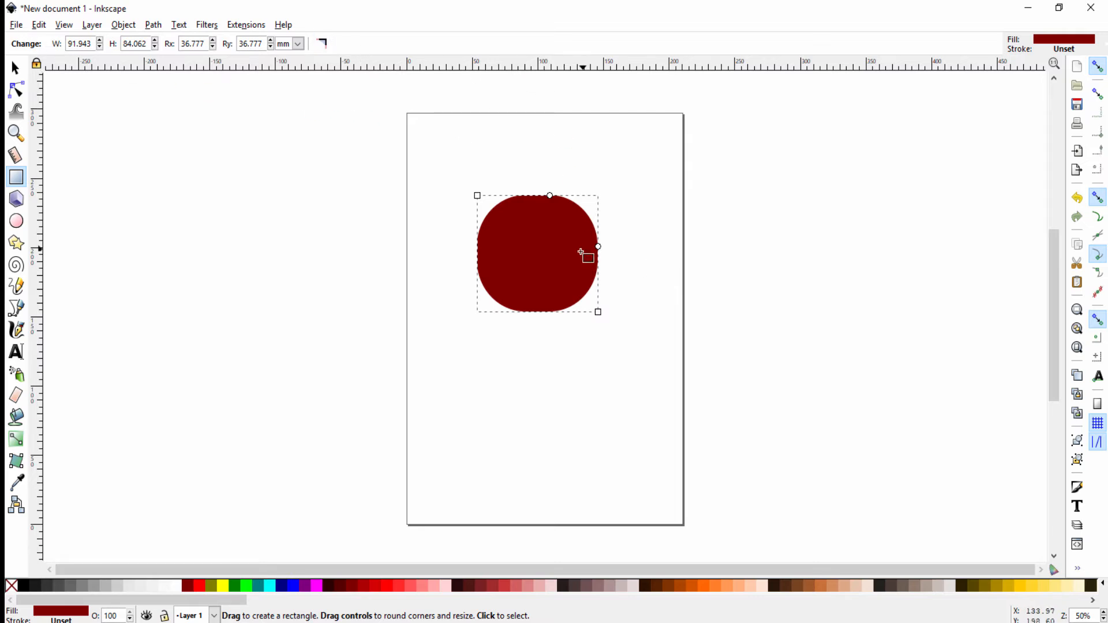
click(324, 45)
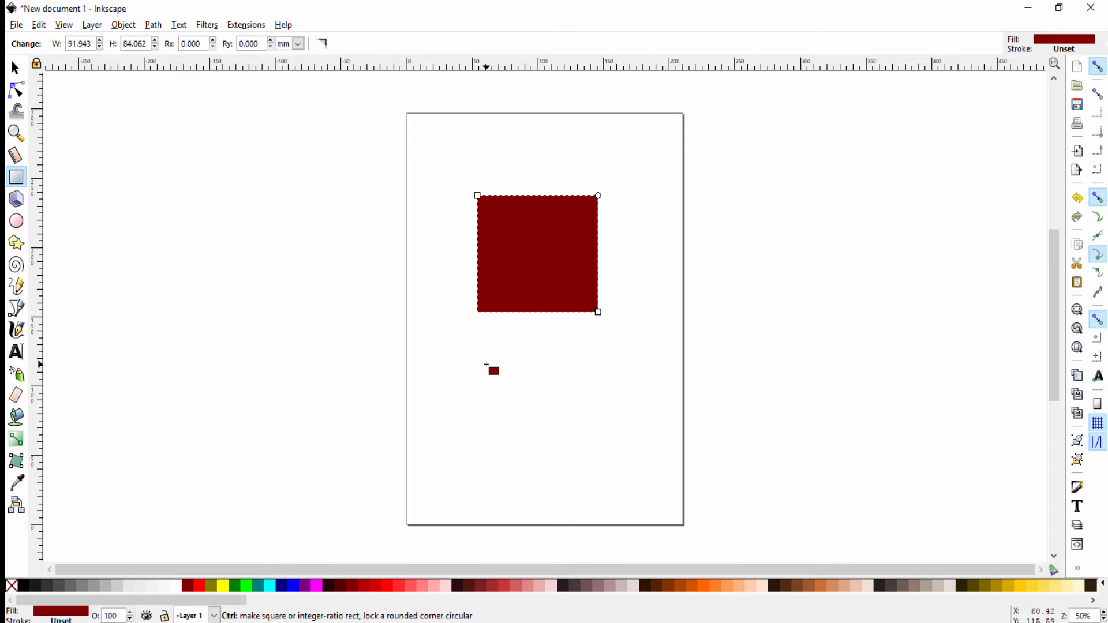
Draw a square about 71 mm on each side below the dark red rectangle, and delete it.
drag(486, 365, 582, 463)
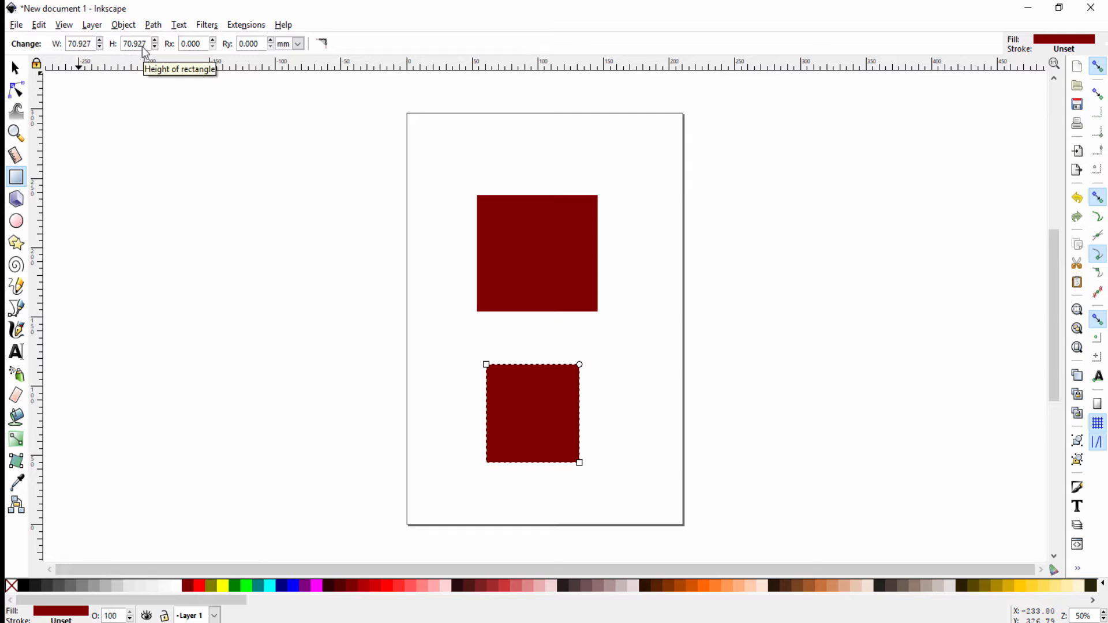
right_click(517, 411)
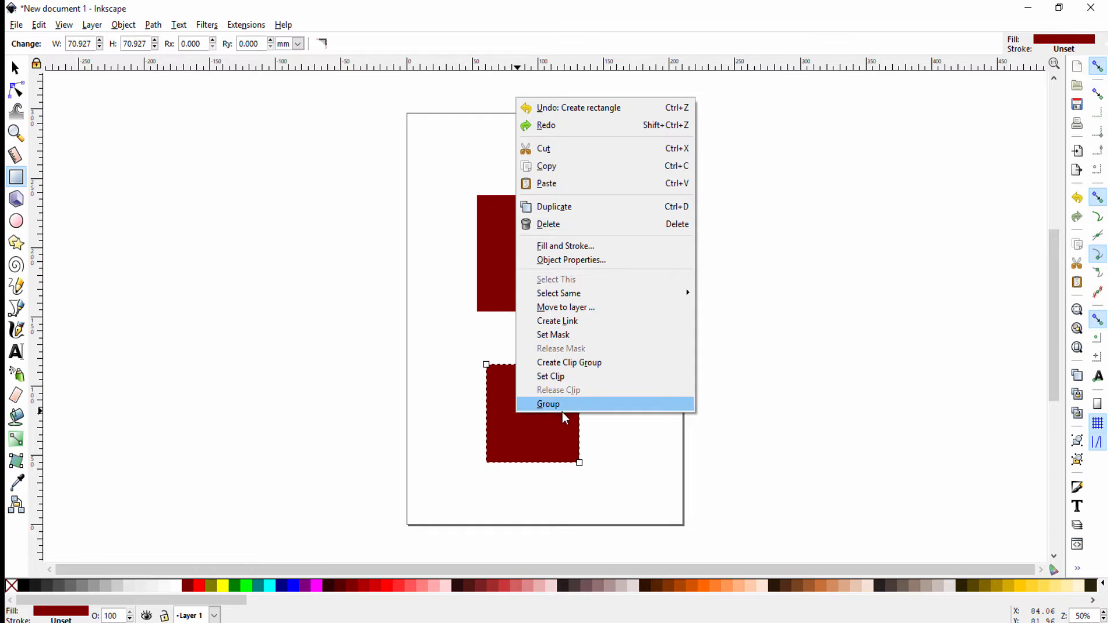
click(552, 230)
Try to delete the dark red rectangle in the upper half of the page.
right_click(526, 255)
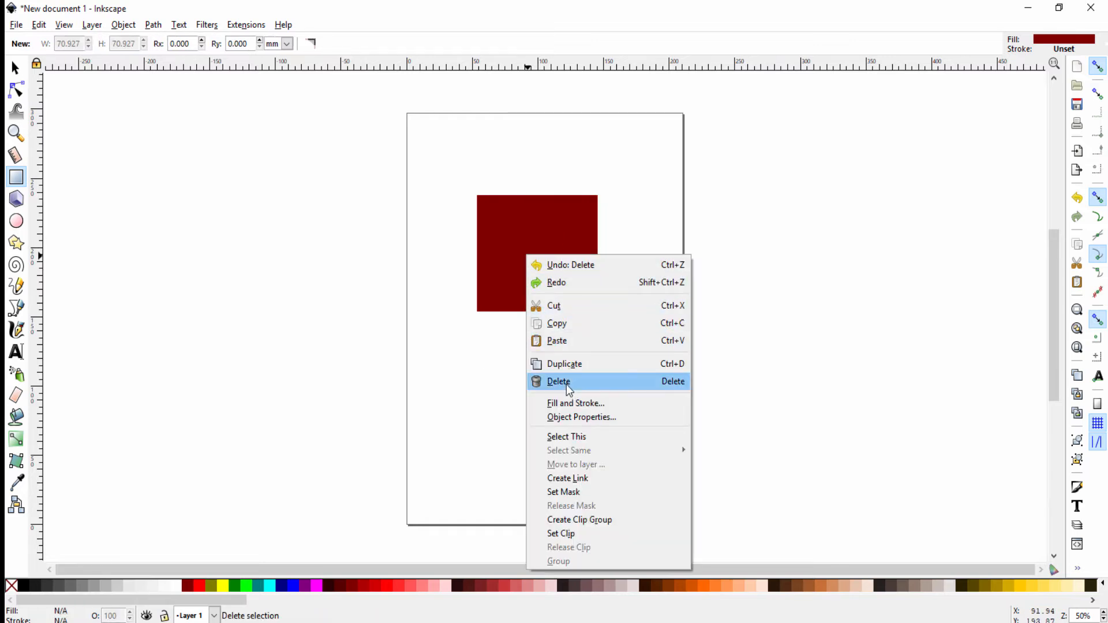
click(566, 384)
right_click(530, 272)
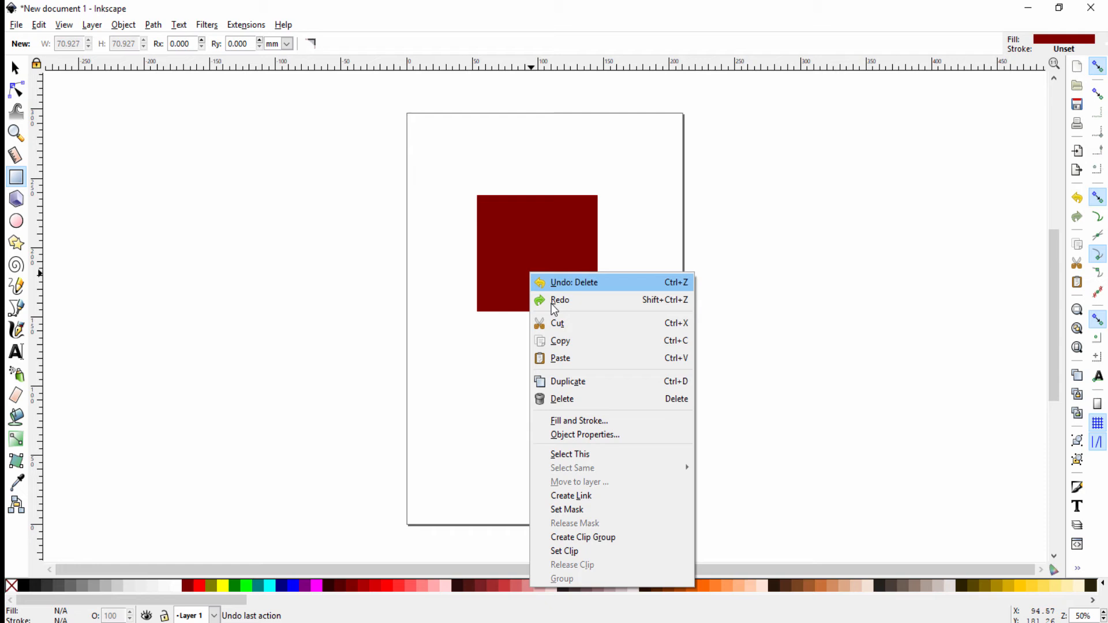
click(568, 398)
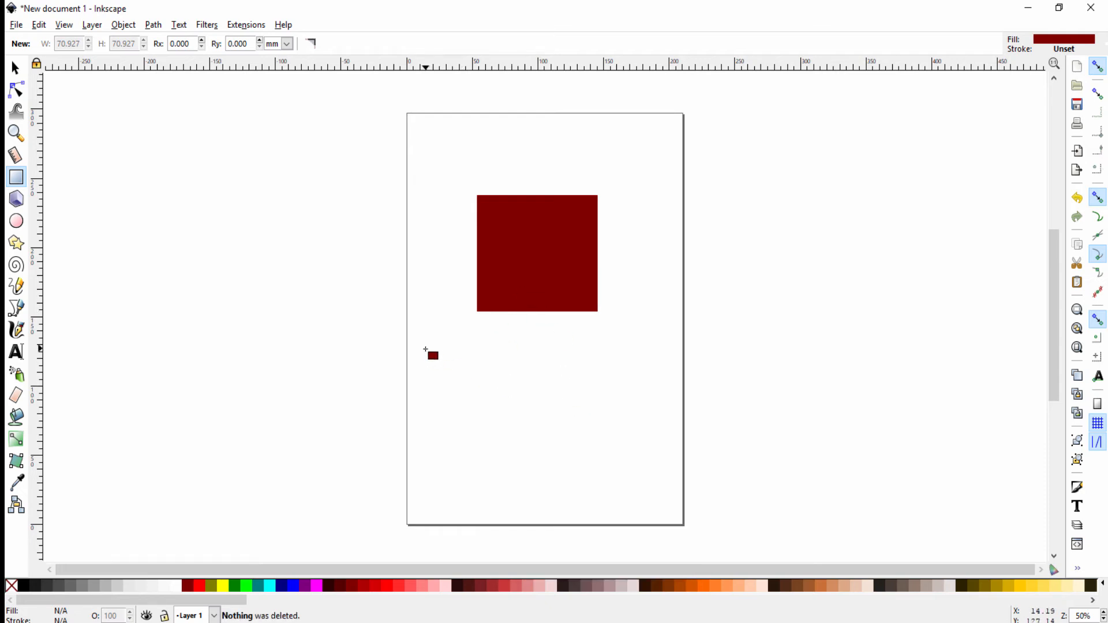
Draw a 2:1 ratio rectangle about 106 mm by 53 mm below the existing one, and delete it.
key(ctrl)
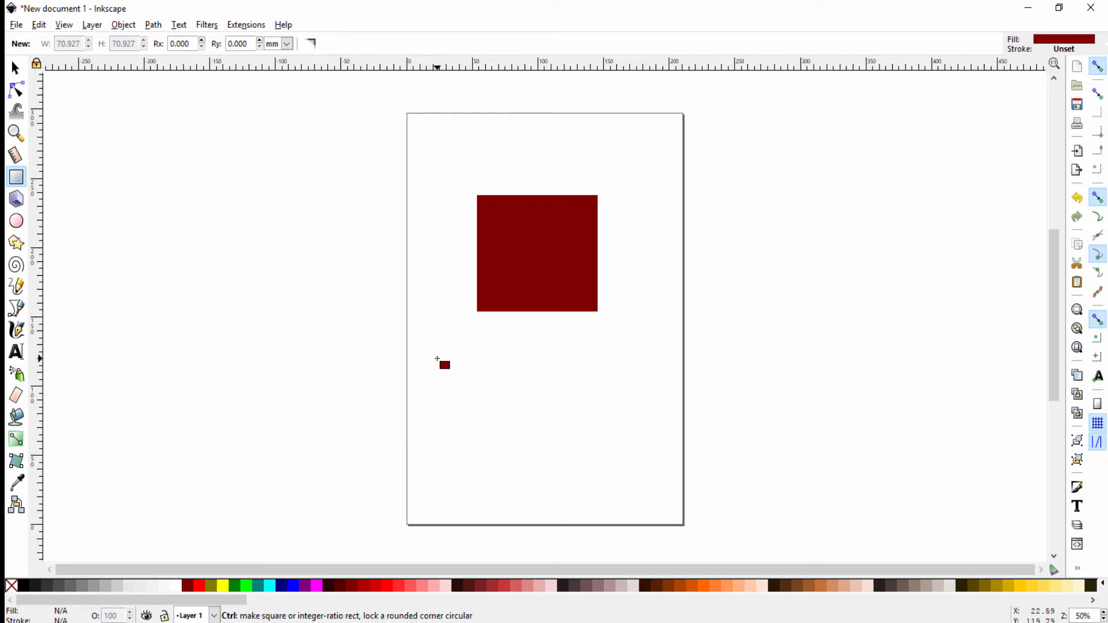
drag(437, 358, 572, 431)
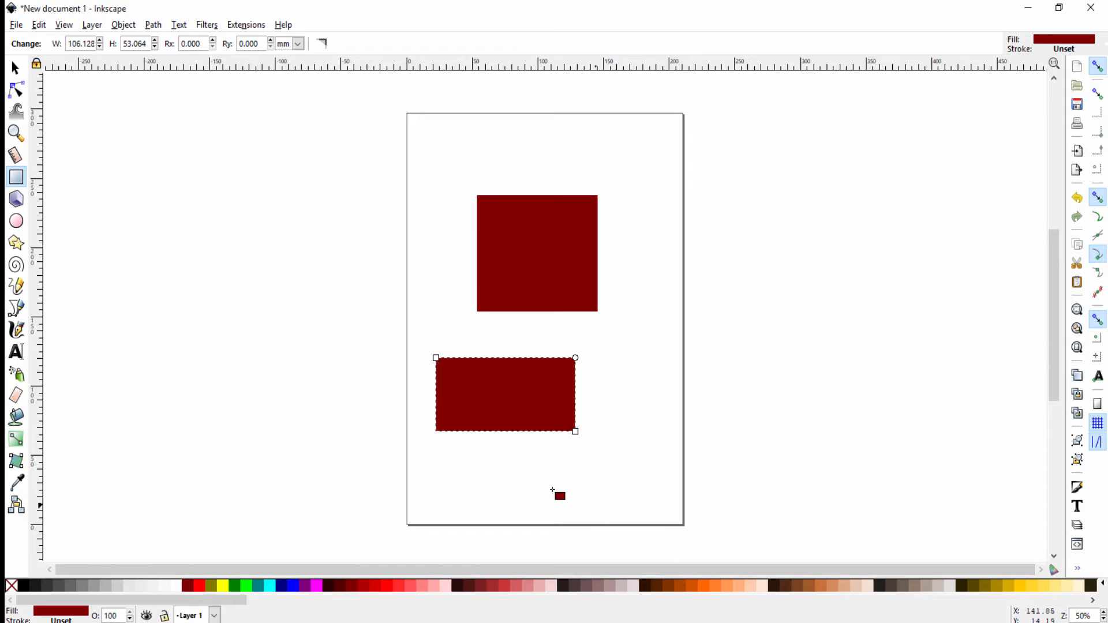
right_click(515, 390)
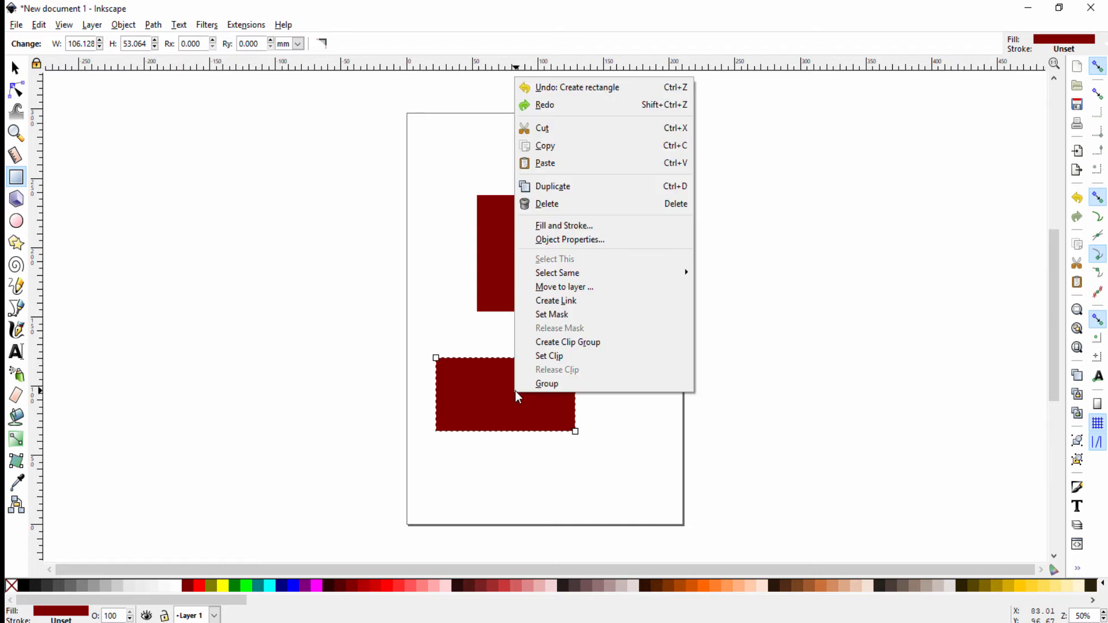
click(575, 212)
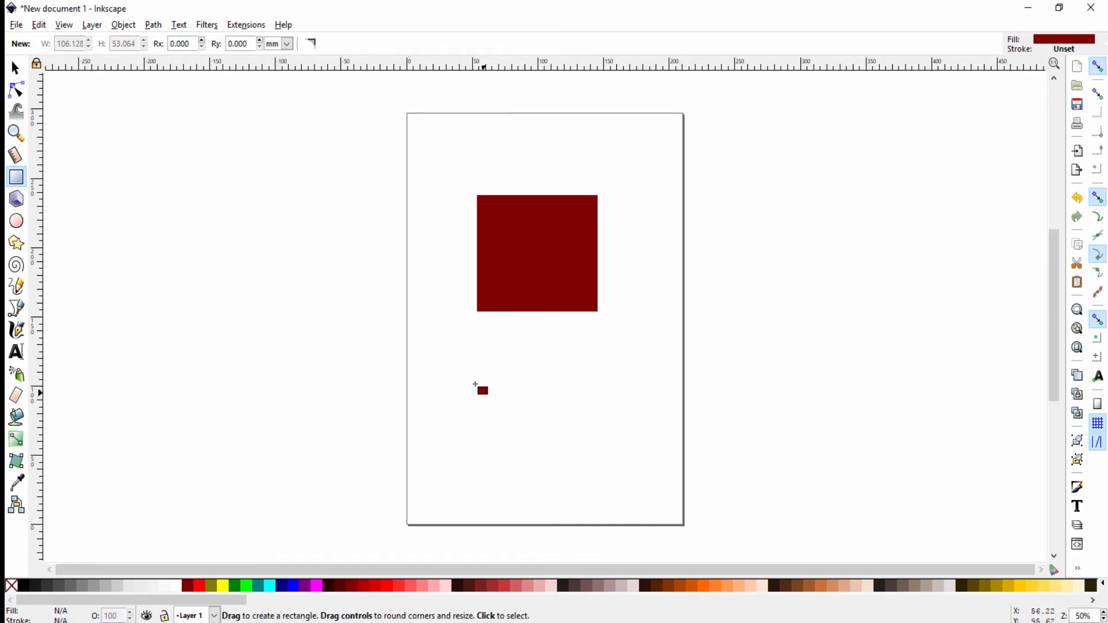
Draw a rectangle about 68 mm by 61 mm outward from its centre below the existing one, and delete it.
mouse_move(464, 357)
mouse_down()
mouse_move(508, 397)
mouse_move(461, 355)
mouse_up()
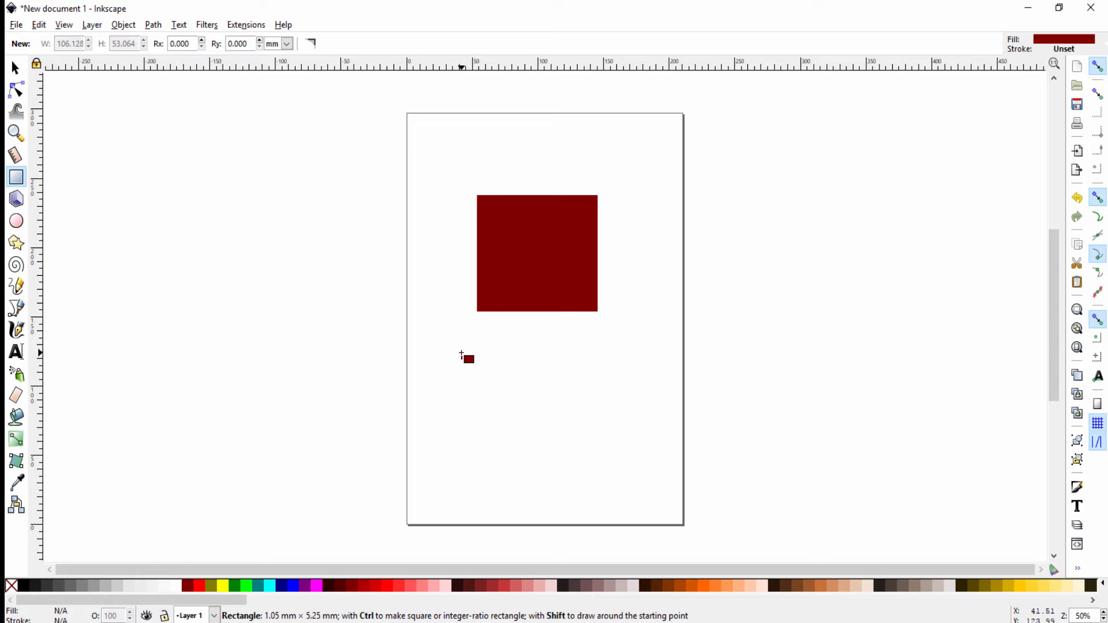
drag(461, 353, 507, 398)
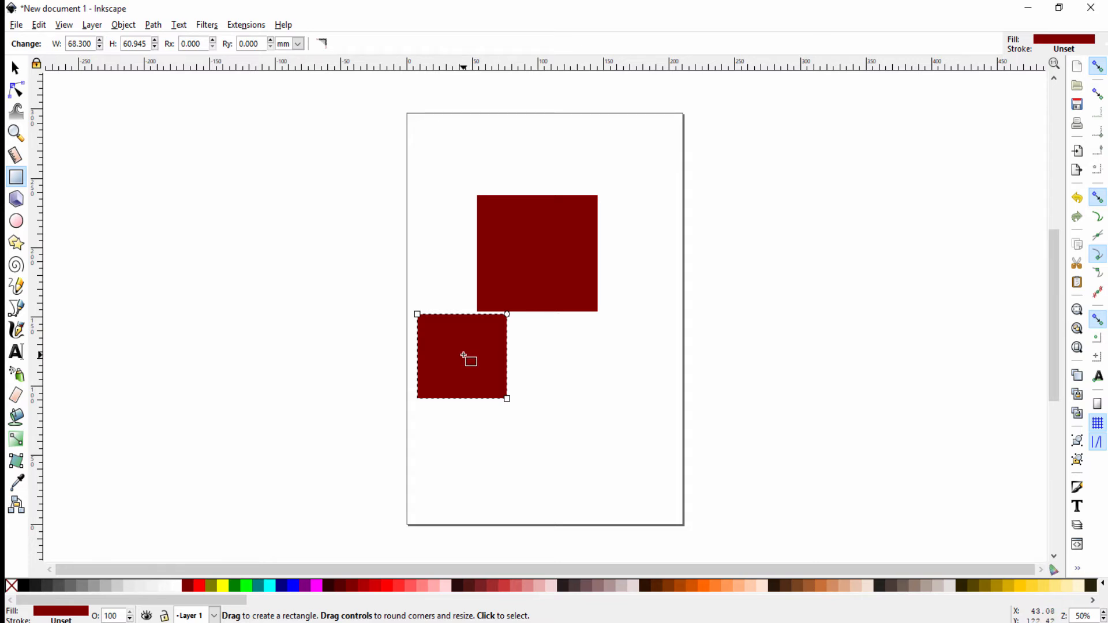
right_click(464, 373)
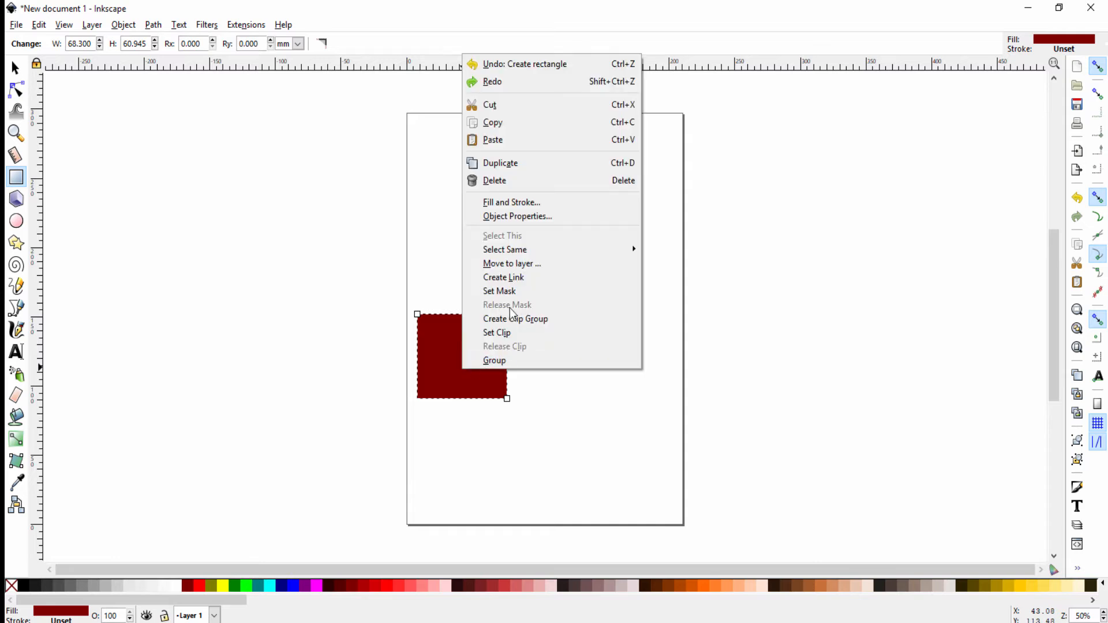
click(518, 180)
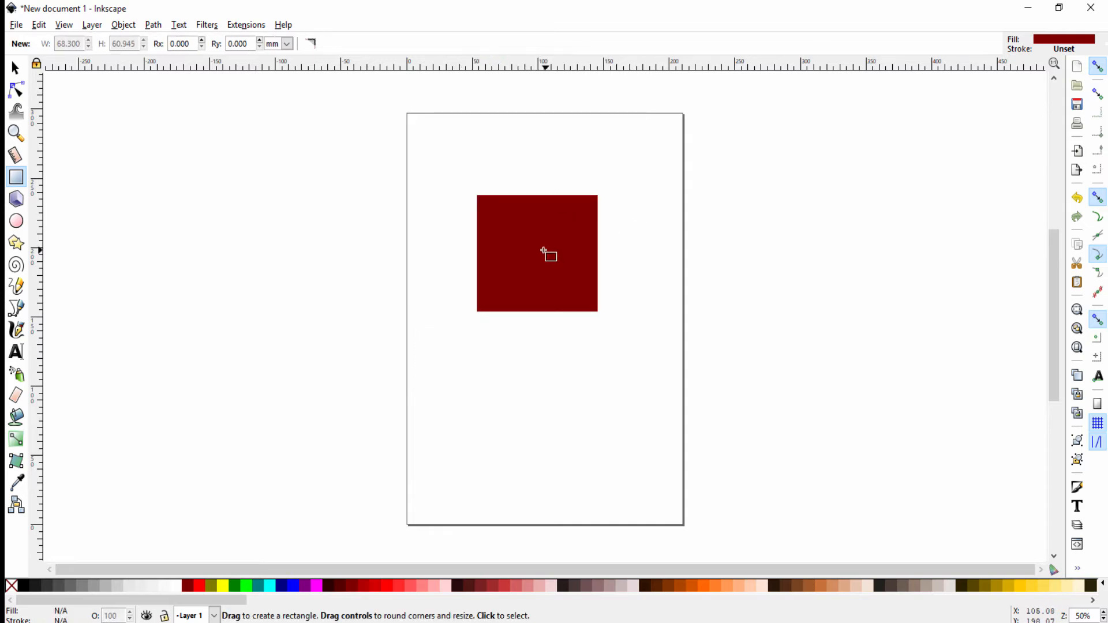
Round the dark red rectangle's corners with a vertical radius of about 35 mm, and undo the stray thin rectangle at its corner.
click(552, 254)
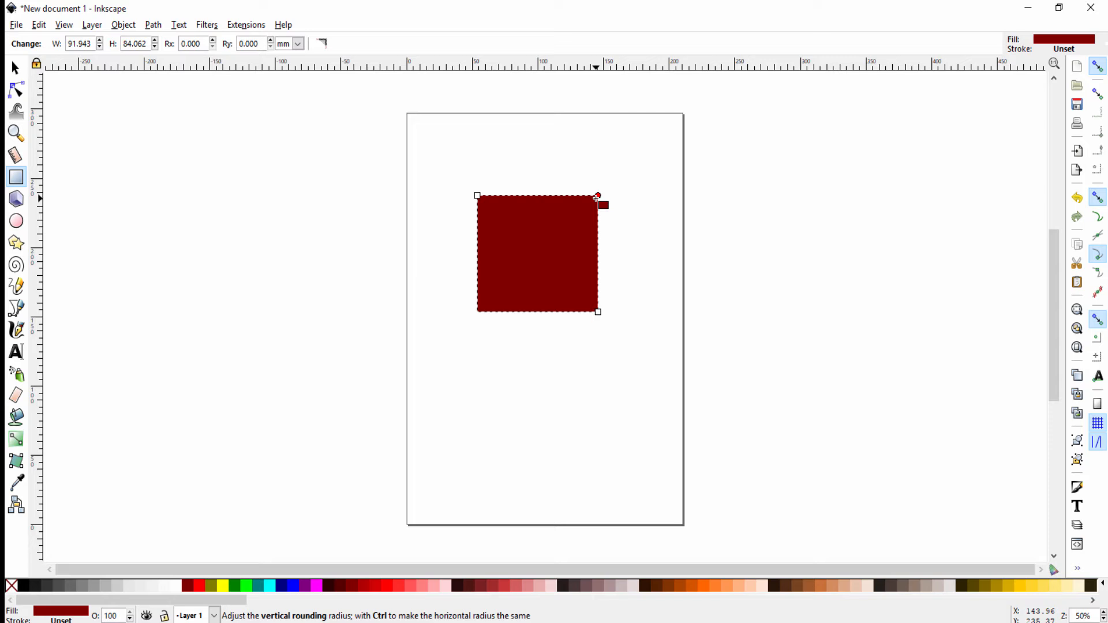
drag(594, 201, 589, 248)
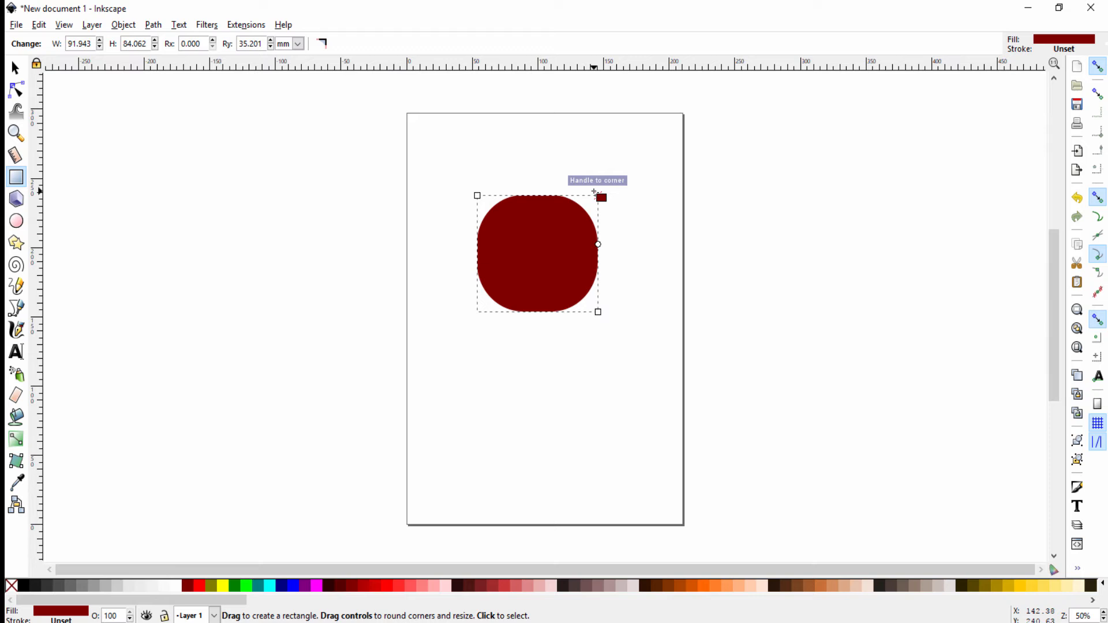
drag(598, 195, 576, 194)
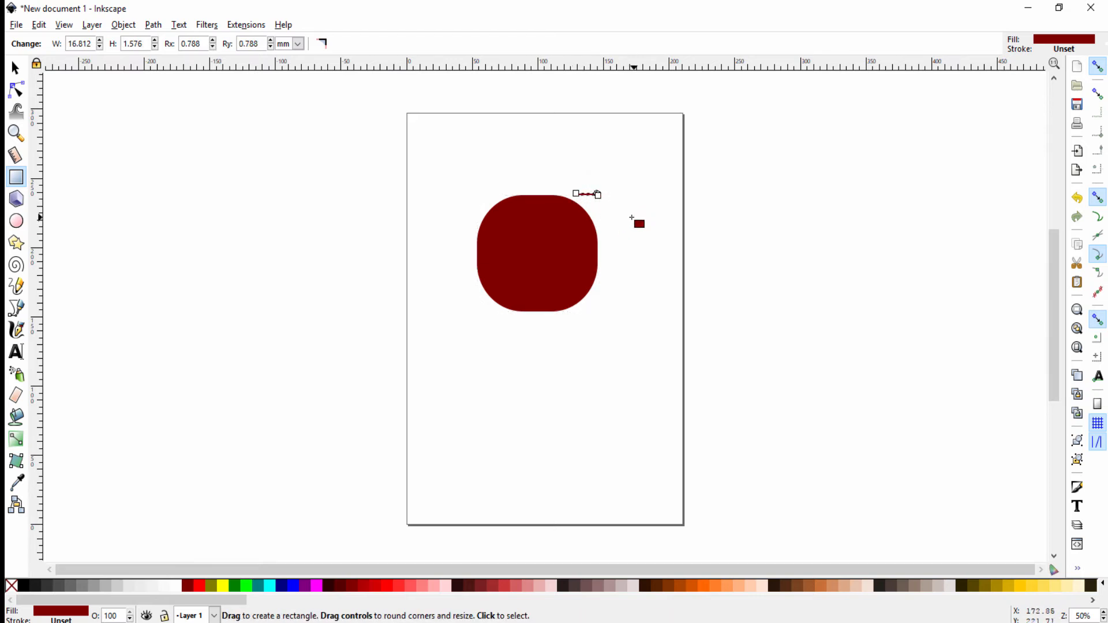
key(ctrl+z)
click(557, 230)
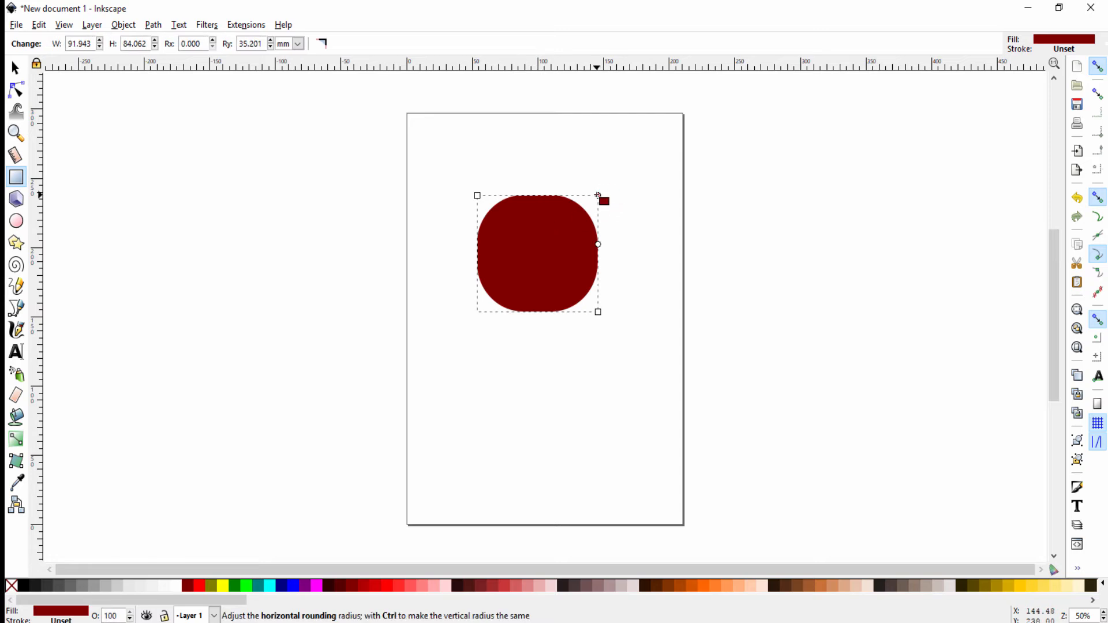
Adjust the rectangle's corner rounding to a horizontal radius of about 14 mm and a vertical radius of about 33 mm.
drag(598, 195, 565, 197)
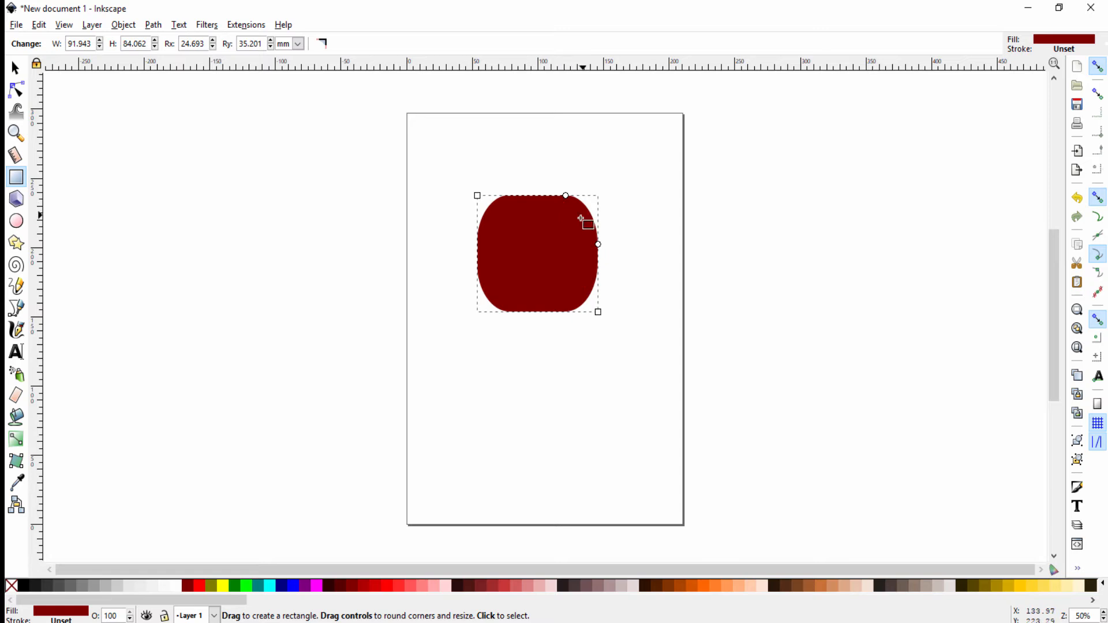
mouse_move(565, 195)
mouse_down()
mouse_move(520, 198)
mouse_move(594, 202)
mouse_move(527, 208)
mouse_move(539, 198)
mouse_move(581, 206)
mouse_up()
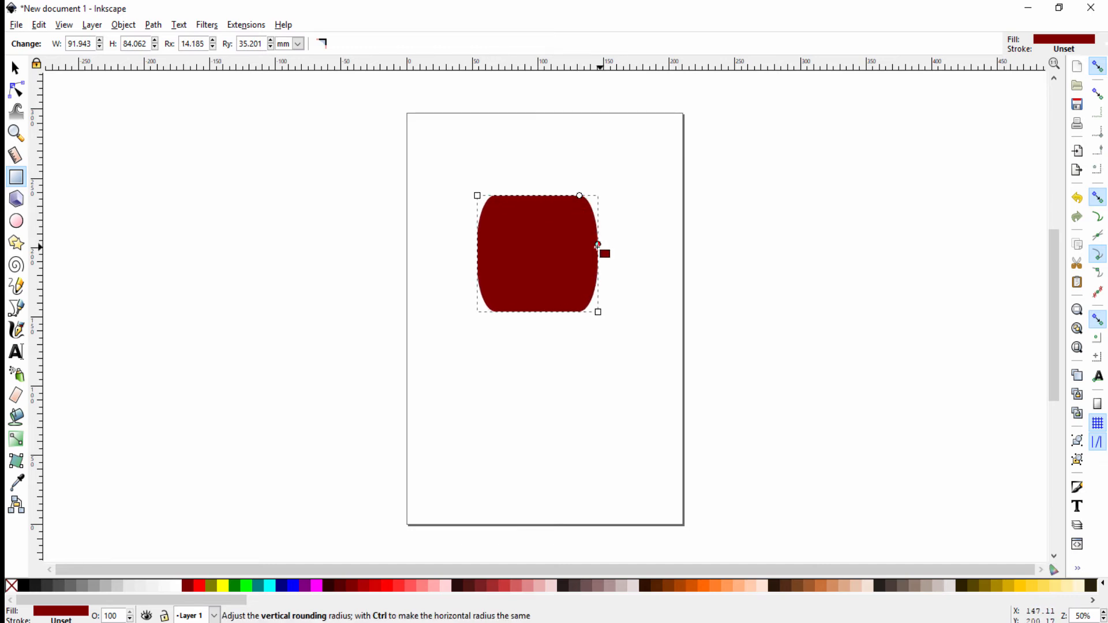
mouse_move(598, 245)
mouse_down()
mouse_move(599, 218)
mouse_move(594, 239)
mouse_up()
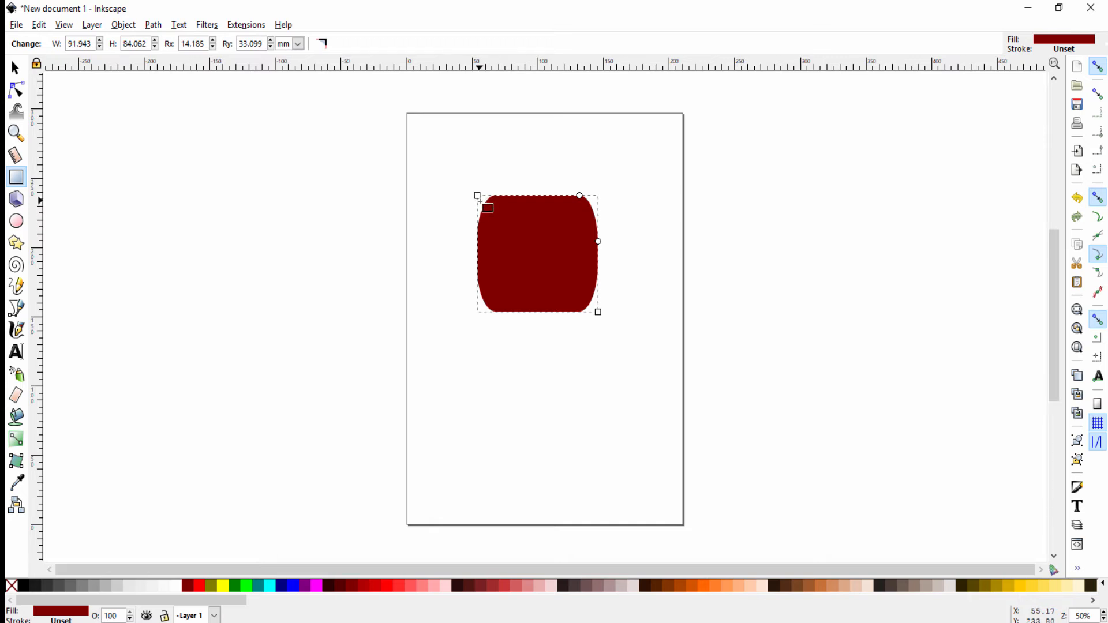
Enlarge the rounded rectangle from two opposite corners to about 163 mm by 181 mm.
drag(477, 195, 444, 151)
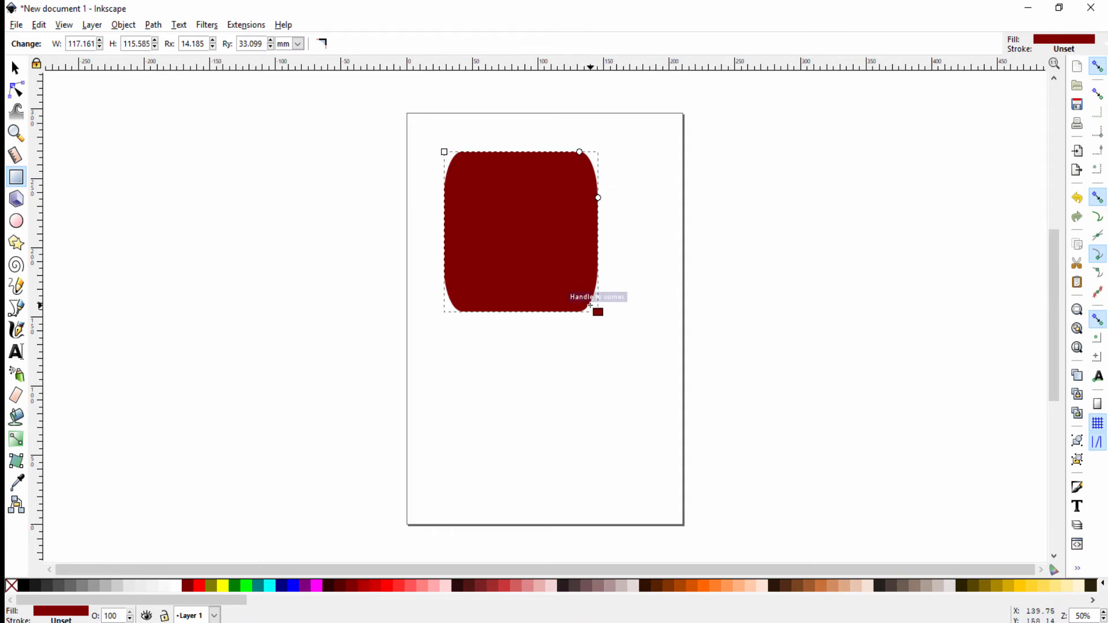
drag(597, 312, 612, 334)
key(ctrl+z)
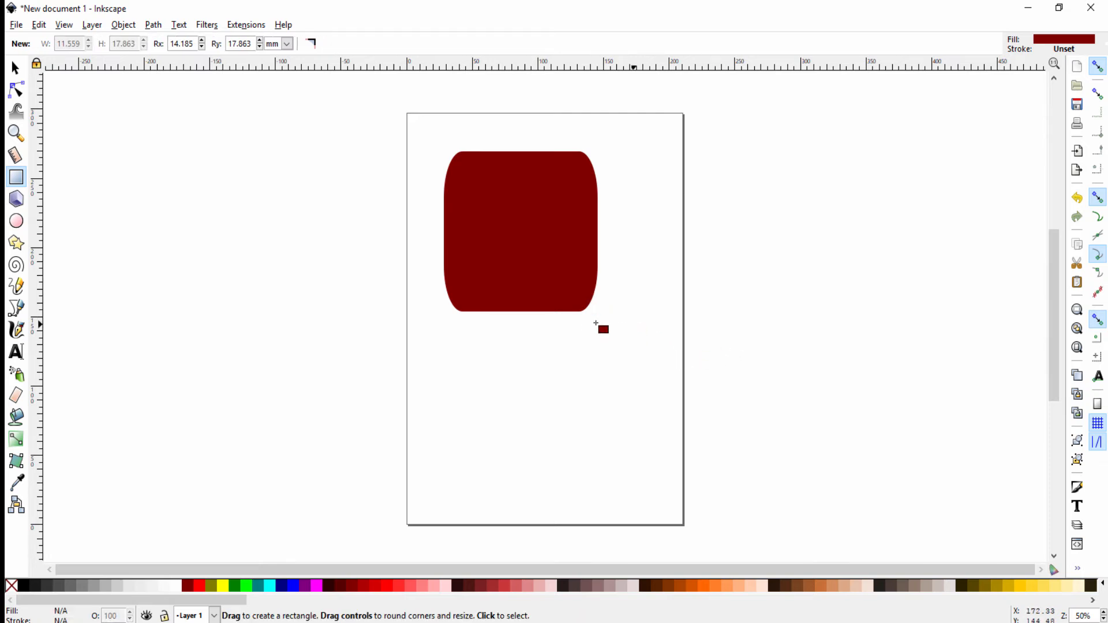
click(562, 291)
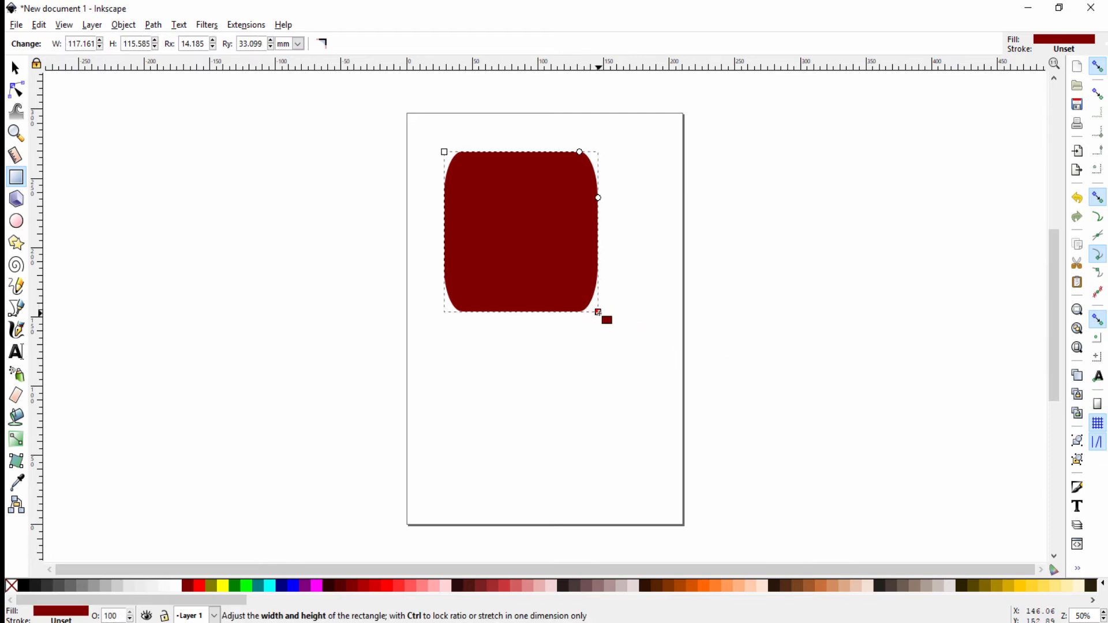
drag(598, 312, 658, 402)
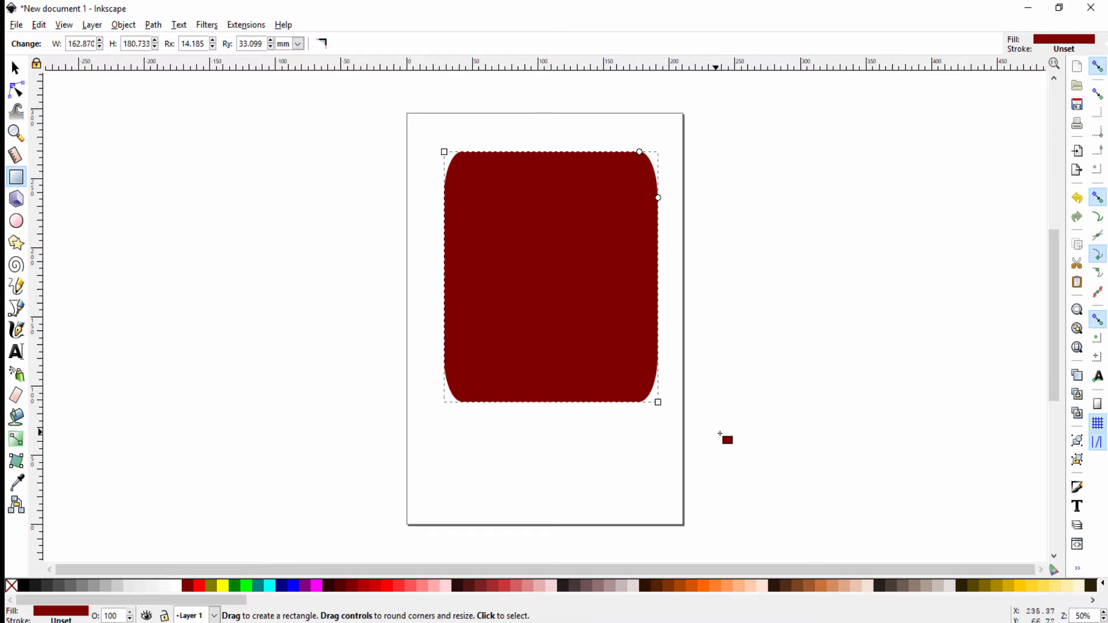
Turn on scaling of rounded corners along with rectangles, and return to the Rectangle tool.
click(15, 68)
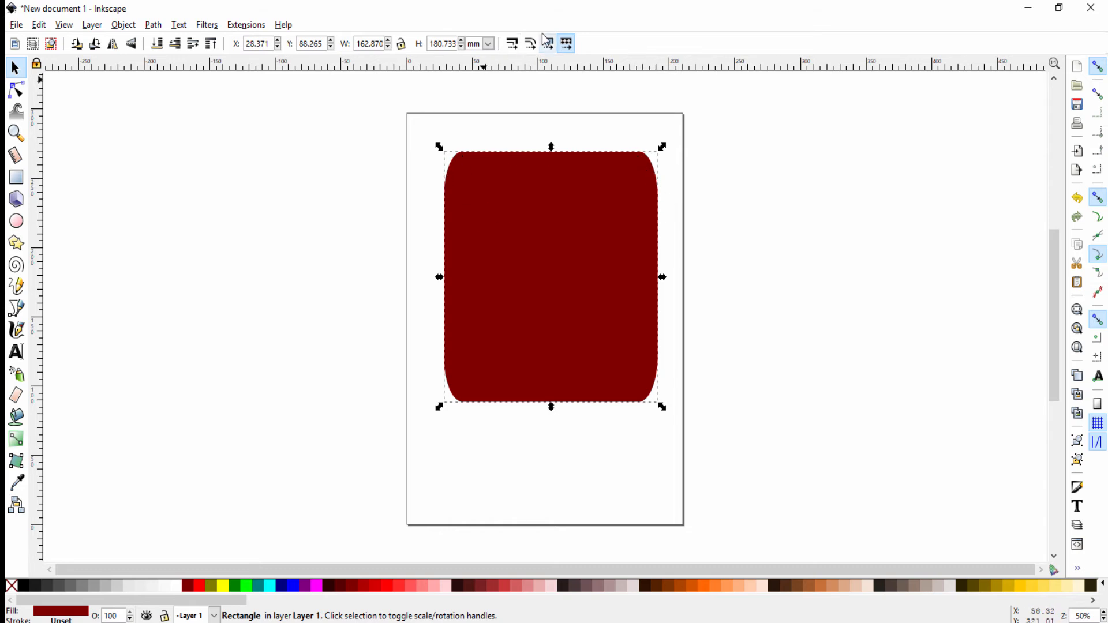
click(530, 48)
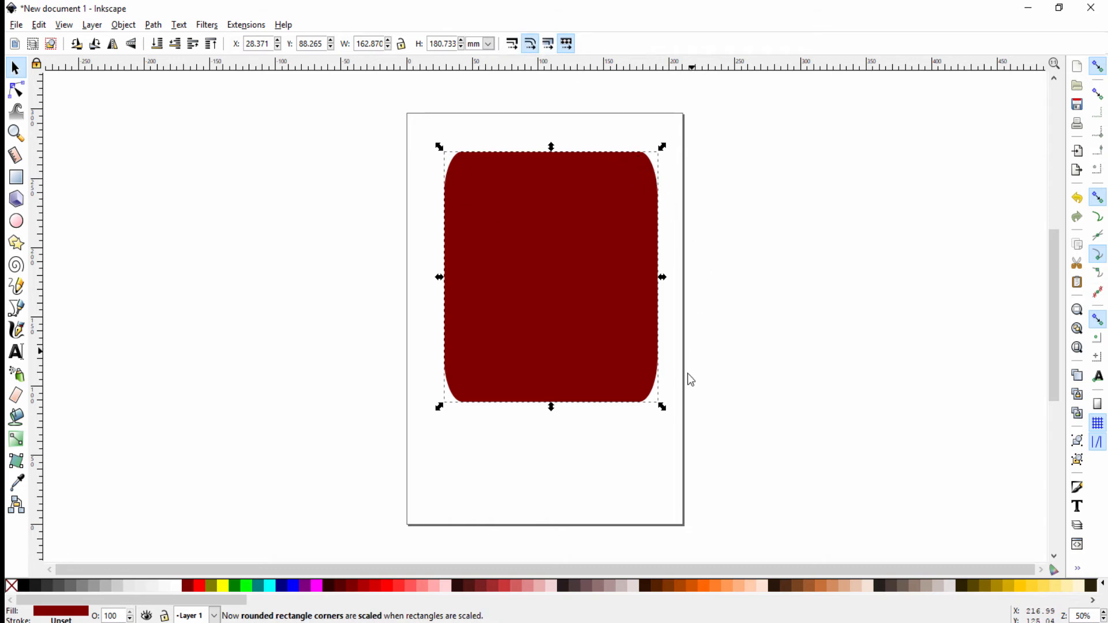
click(16, 178)
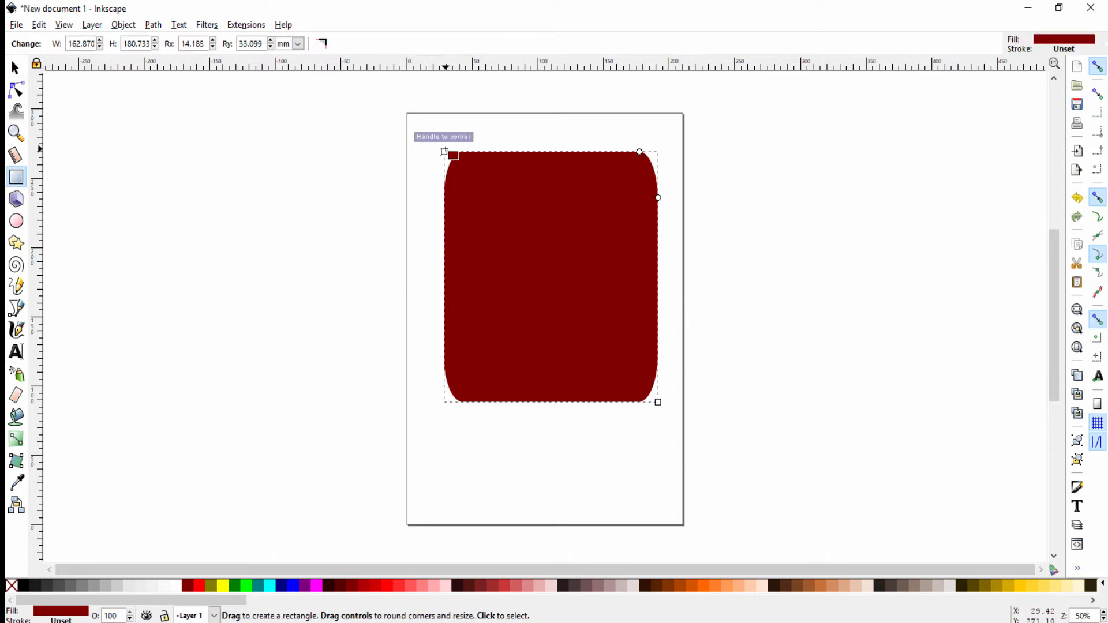
mouse_move(444, 152)
mouse_down()
mouse_move(453, 161)
mouse_move(446, 152)
mouse_up()
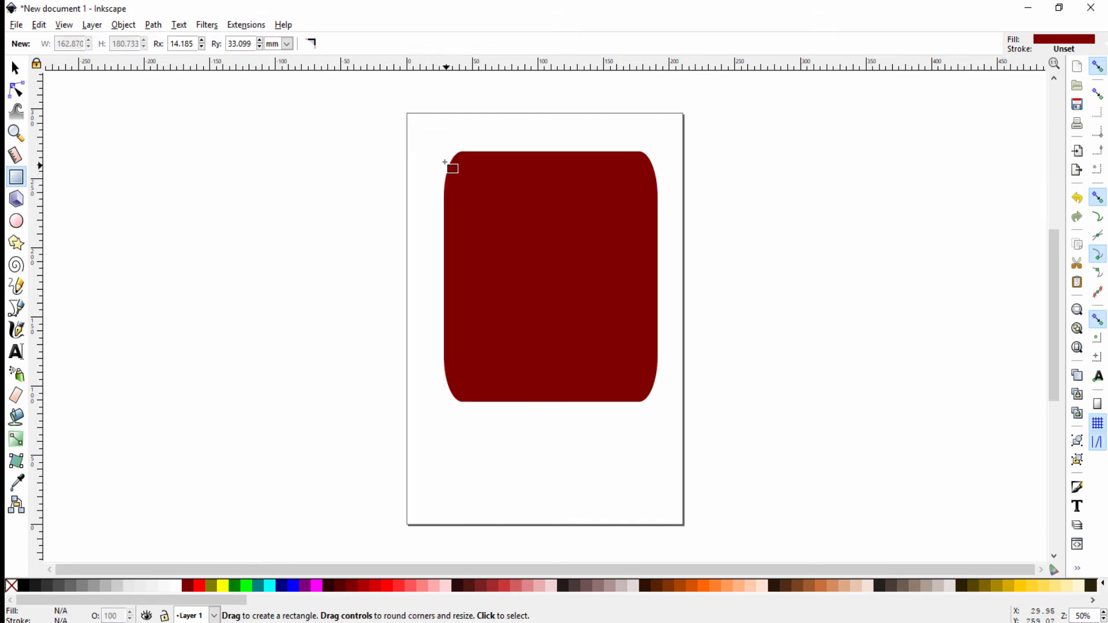
click(480, 174)
drag(445, 152, 507, 249)
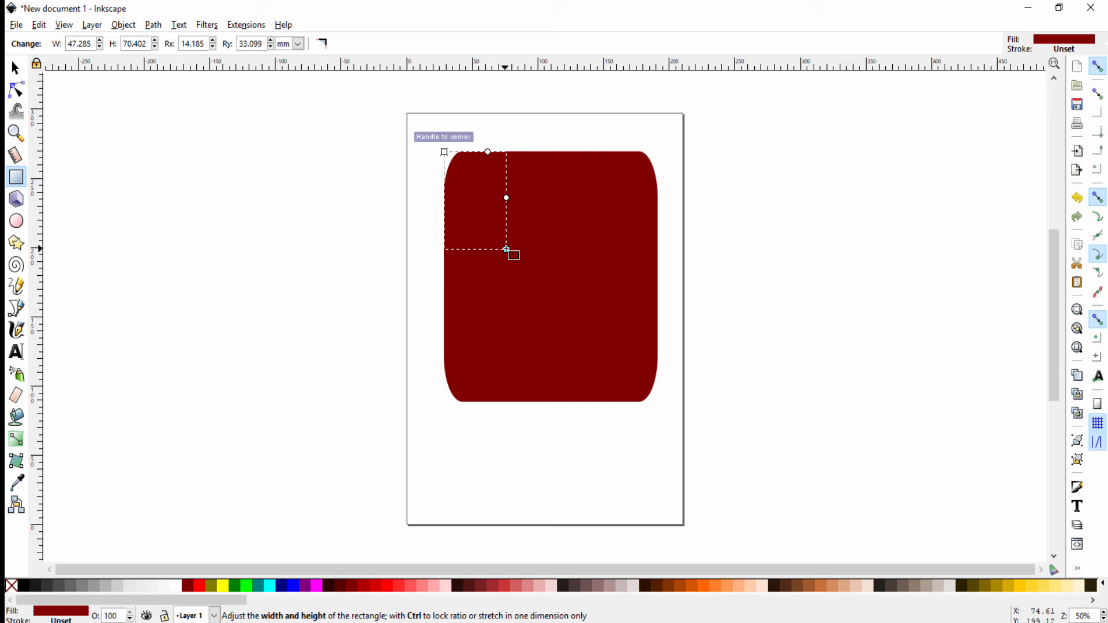
click(722, 214)
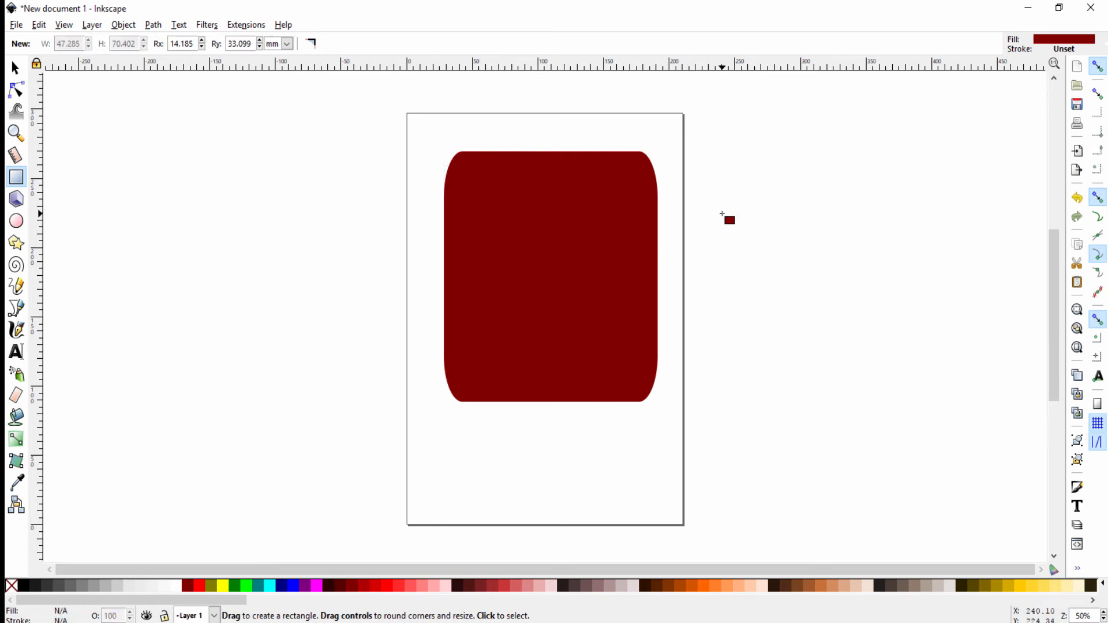
drag(534, 314, 537, 310)
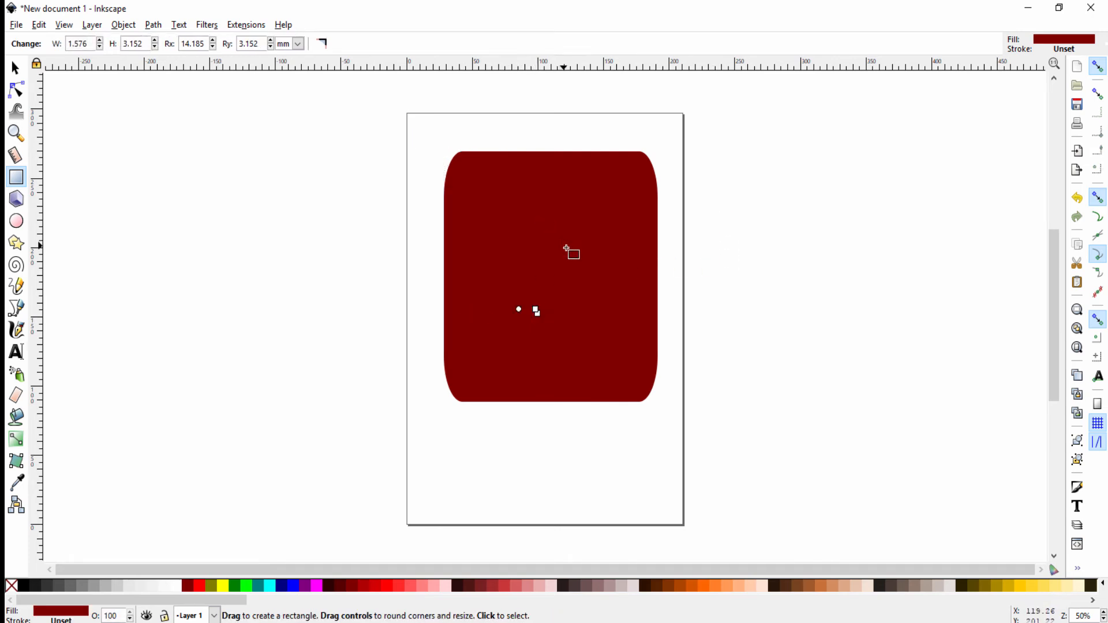
key(Escape)
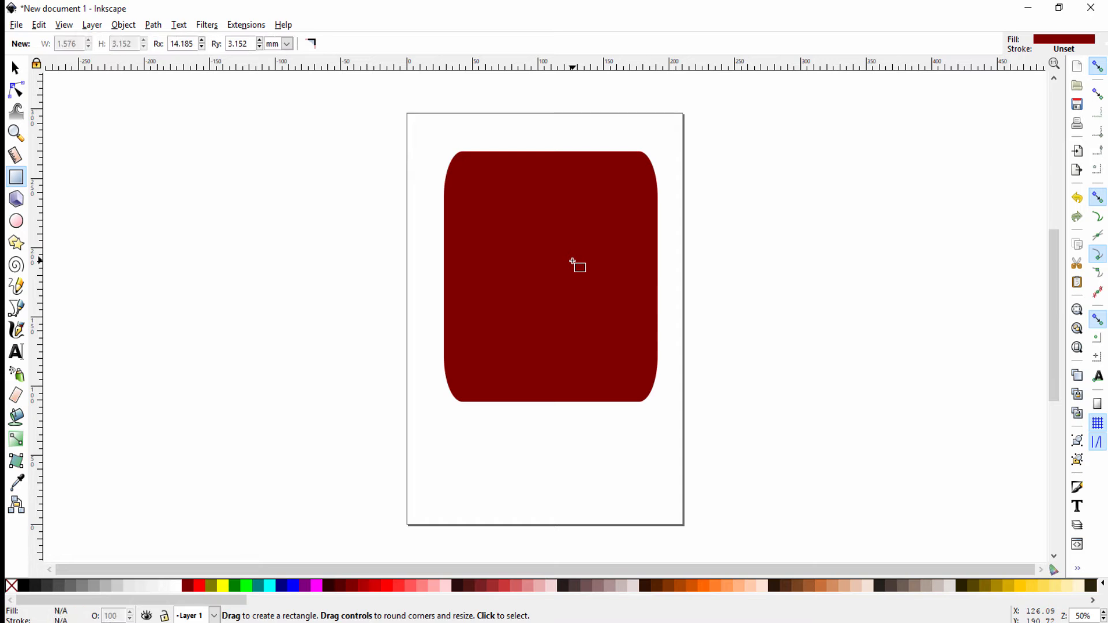
Shrink the large rounded rectangle from its upper-left corner to about 104 mm by 120 mm, and delete it.
click(571, 263)
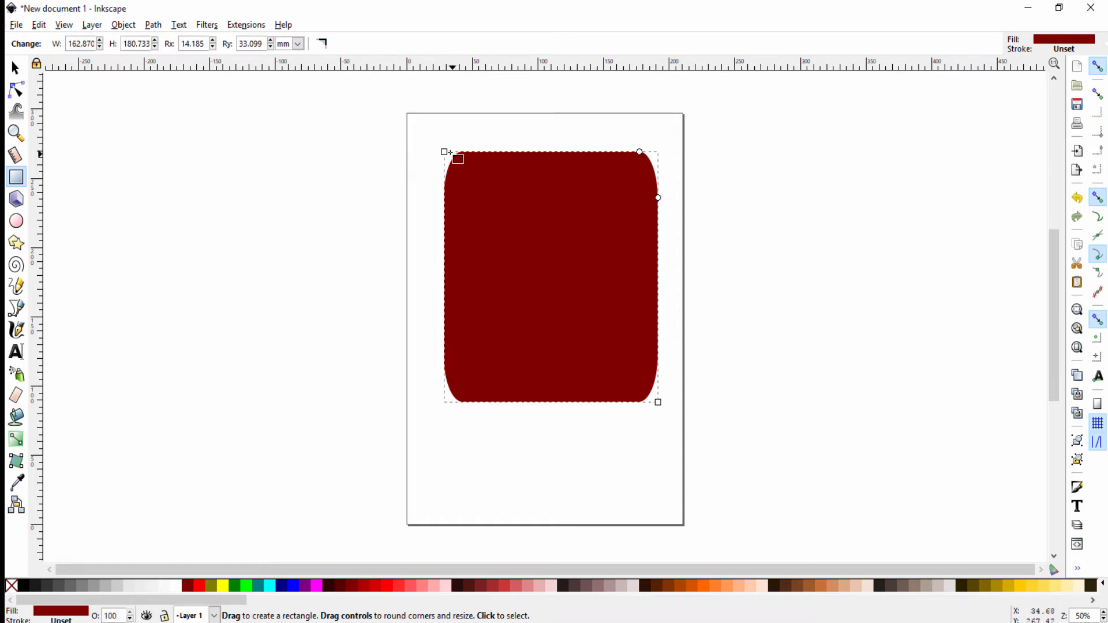
drag(443, 152, 521, 237)
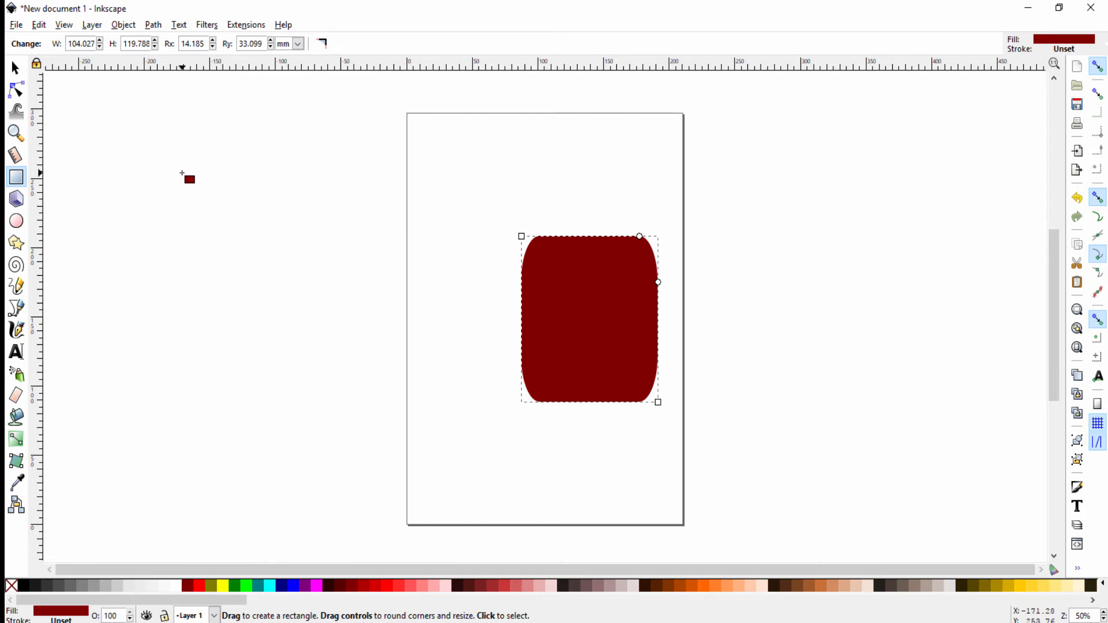
key(Delete)
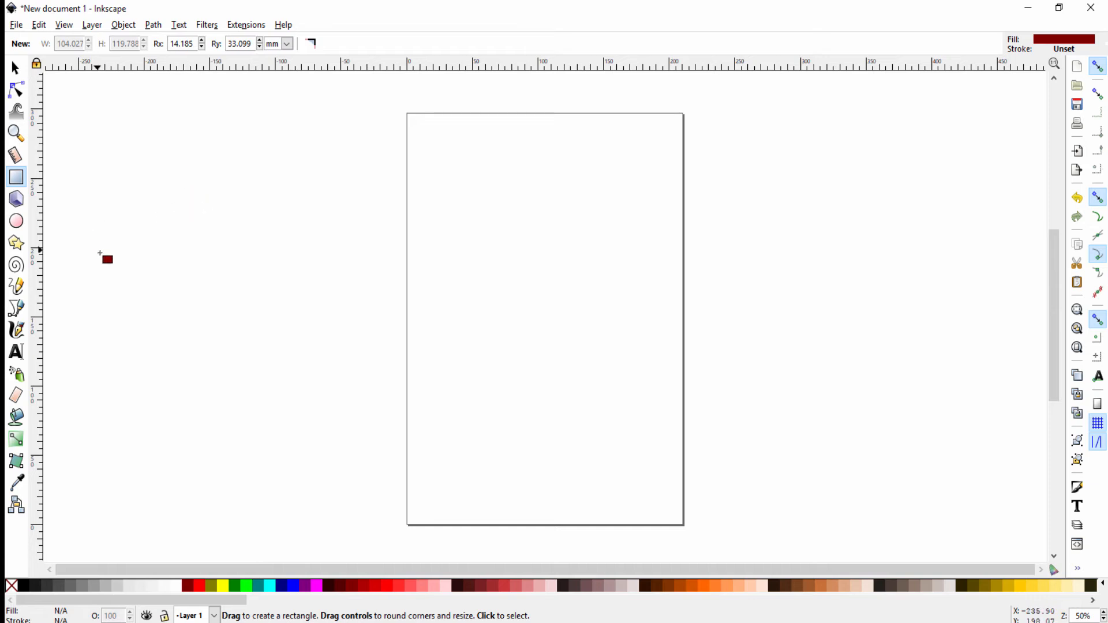
Draw a circle in the upper half of the page with the Ellipse tool, removing any tiny stray ellipses first.
click(17, 222)
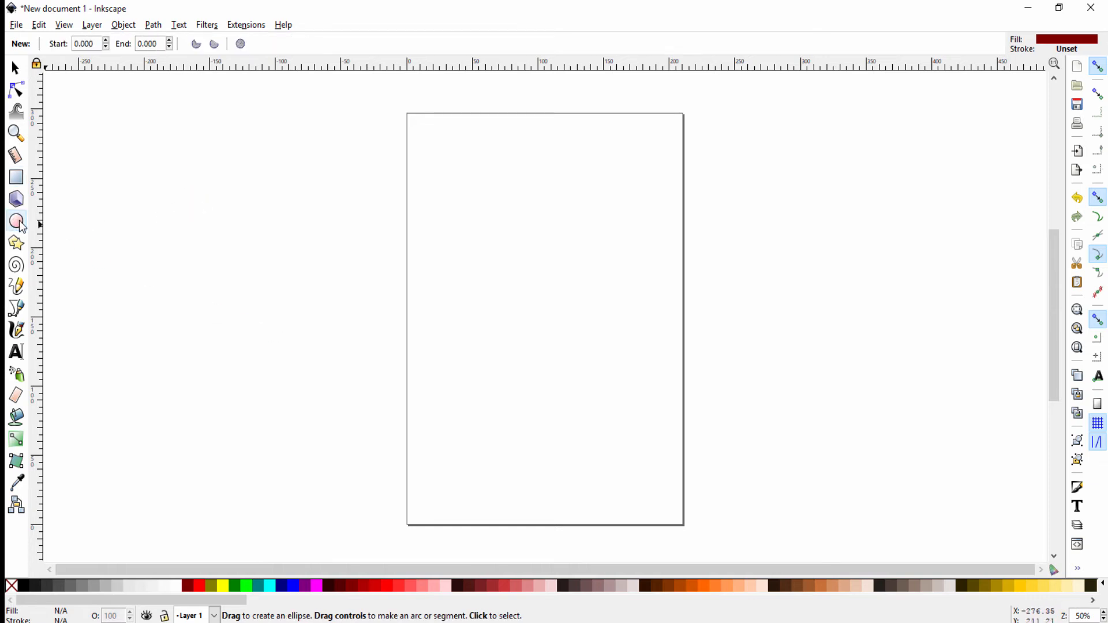
drag(506, 266, 491, 255)
mouse_move(472, 188)
mouse_down()
mouse_move(594, 320)
mouse_move(507, 198)
mouse_move(473, 189)
mouse_up()
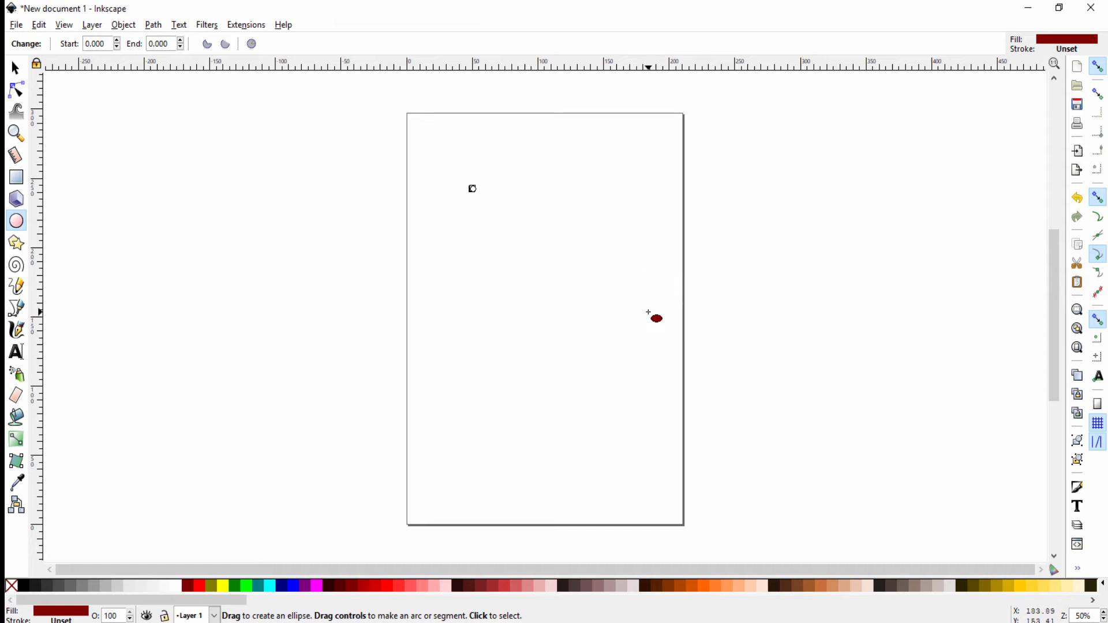
key(Delete)
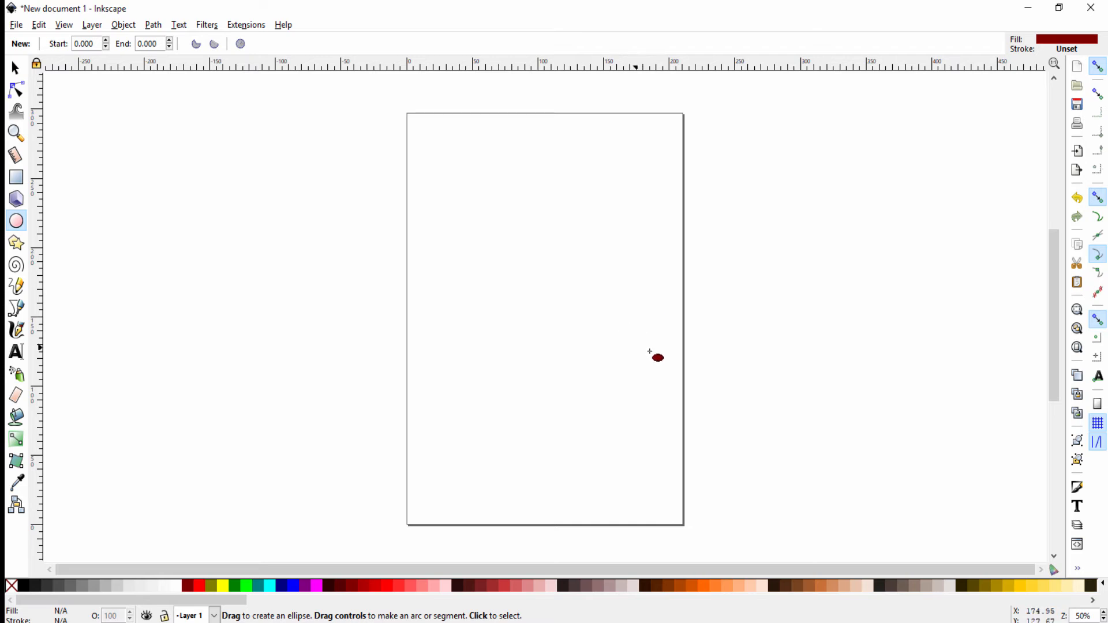
drag(484, 180, 550, 267)
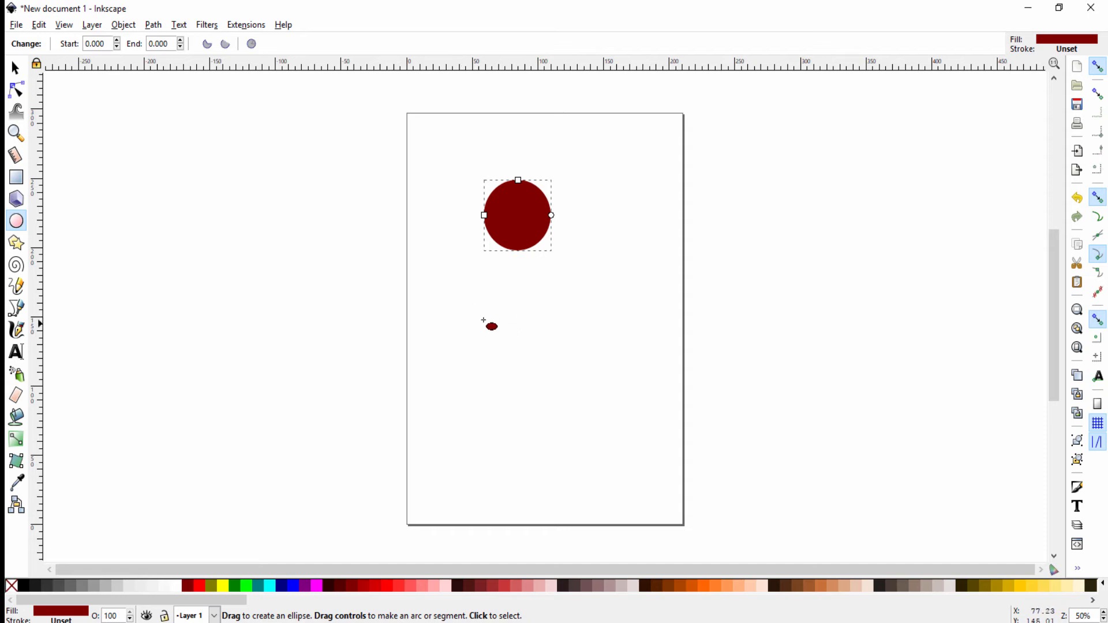
Draw a 2:1 ratio ellipse below the circle, and a roughly circular ellipse outward from its centre near the page's lower edge.
key(ctrl)
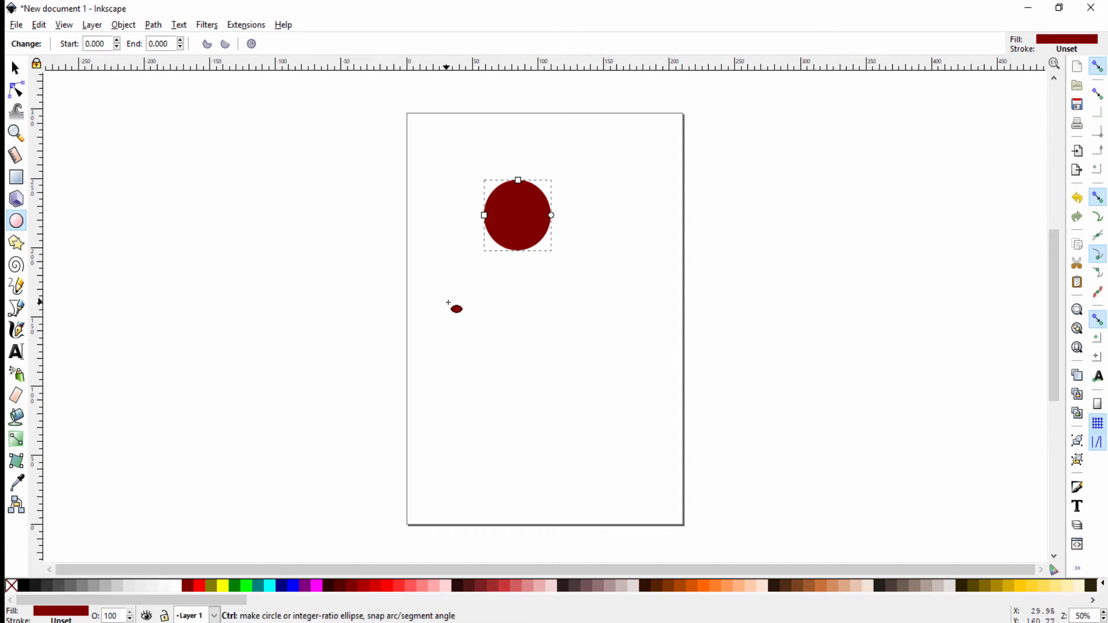
drag(454, 290, 562, 374)
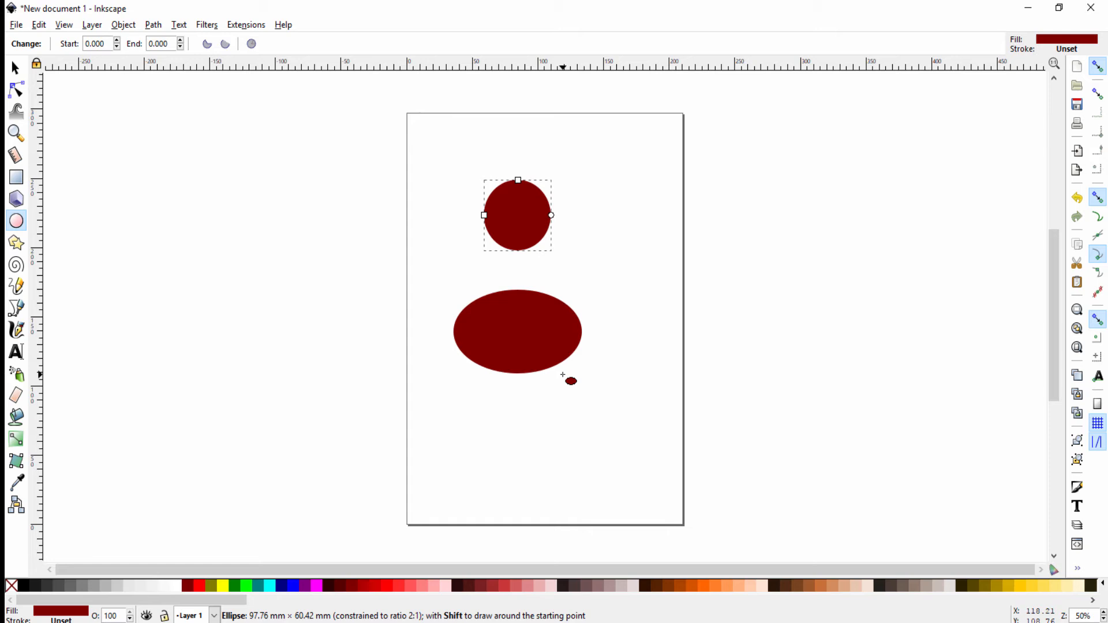
drag(563, 376, 630, 391)
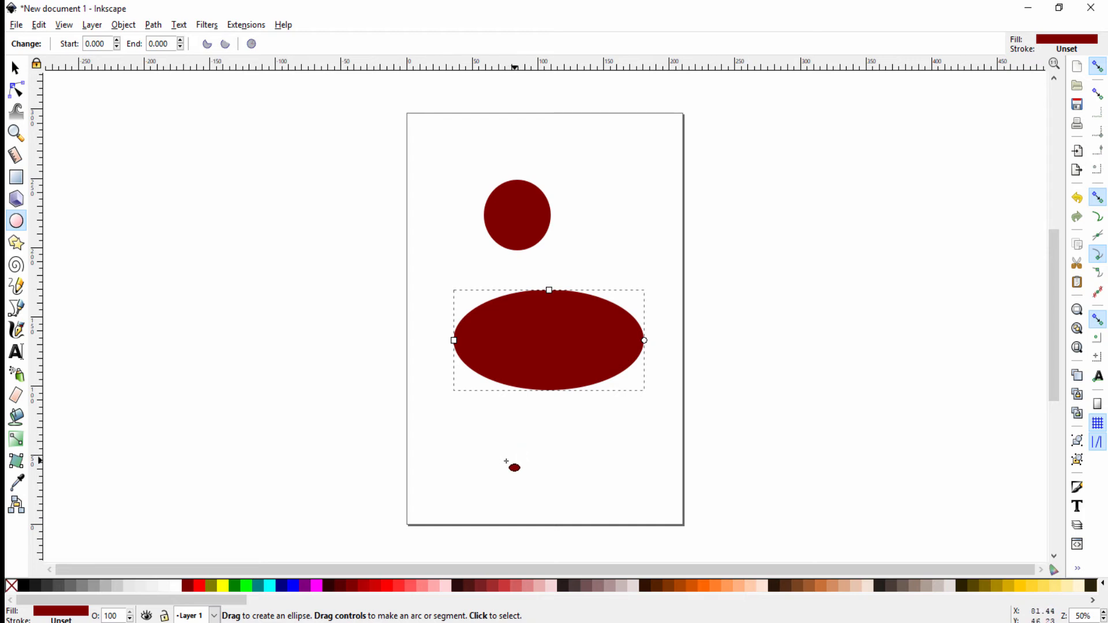
key(shift)
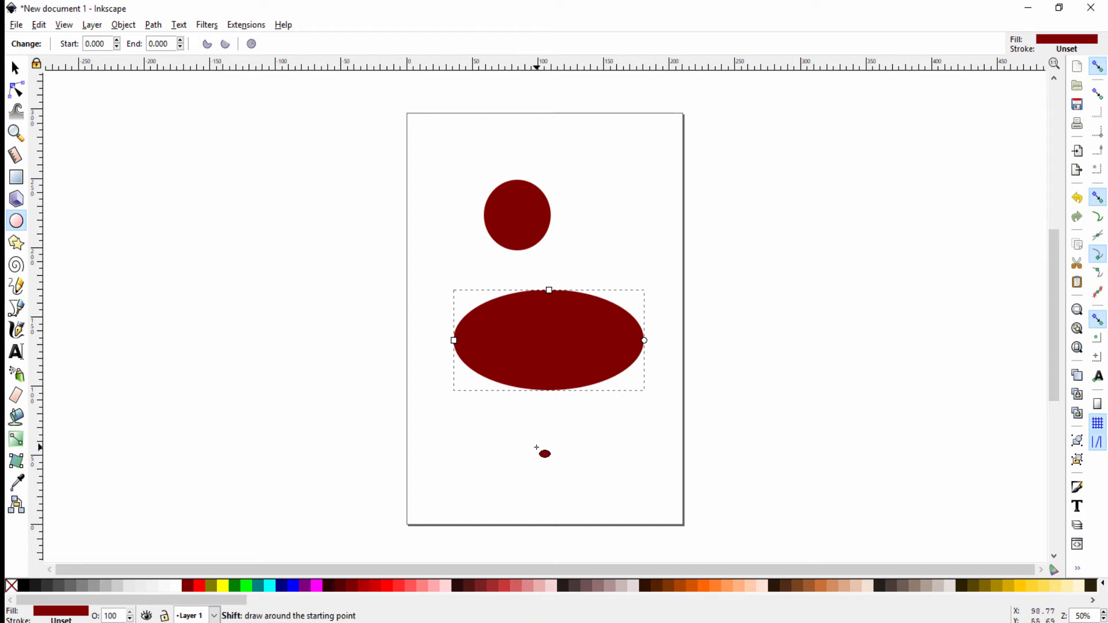
drag(536, 448, 576, 487)
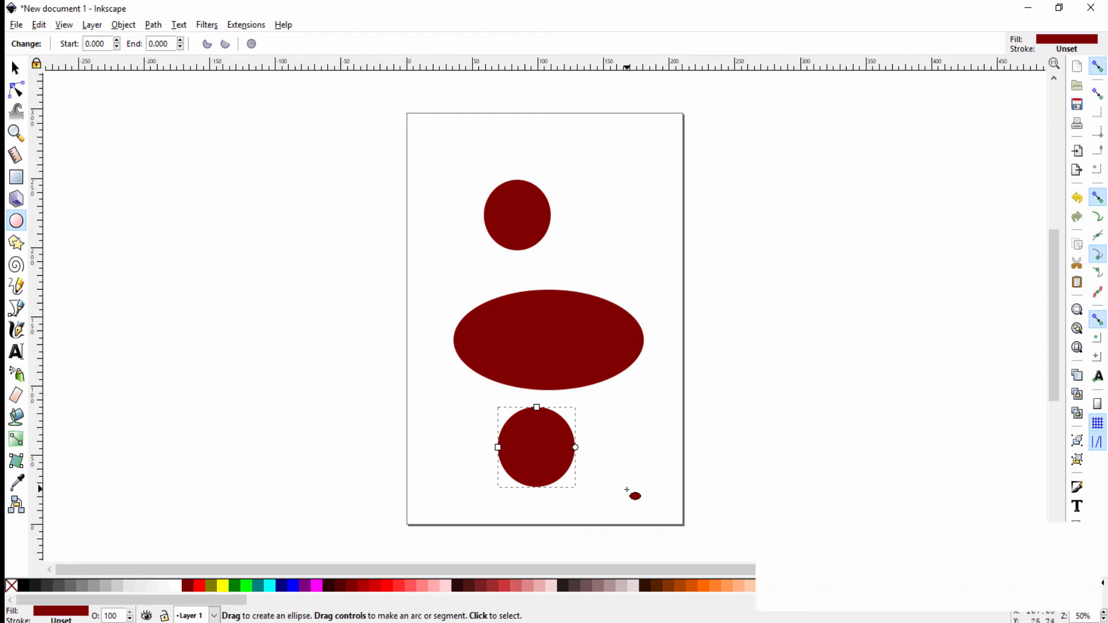
Delete the circle near the page's lower edge and the 2:1 ellipse above it, keeping the upper circle.
right_click(522, 443)
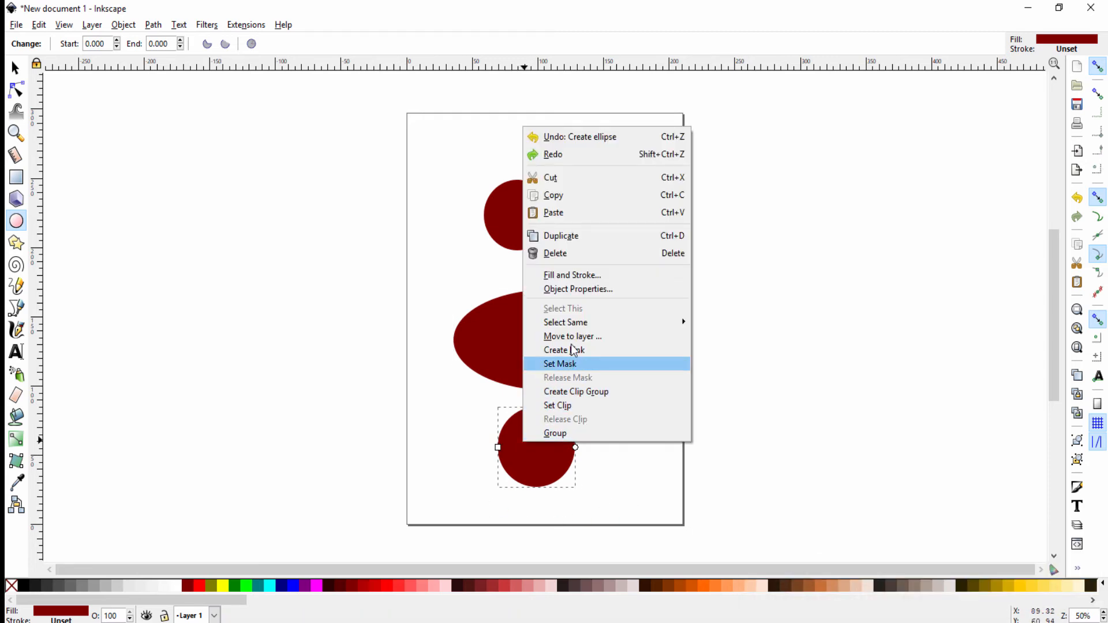
click(570, 250)
right_click(527, 337)
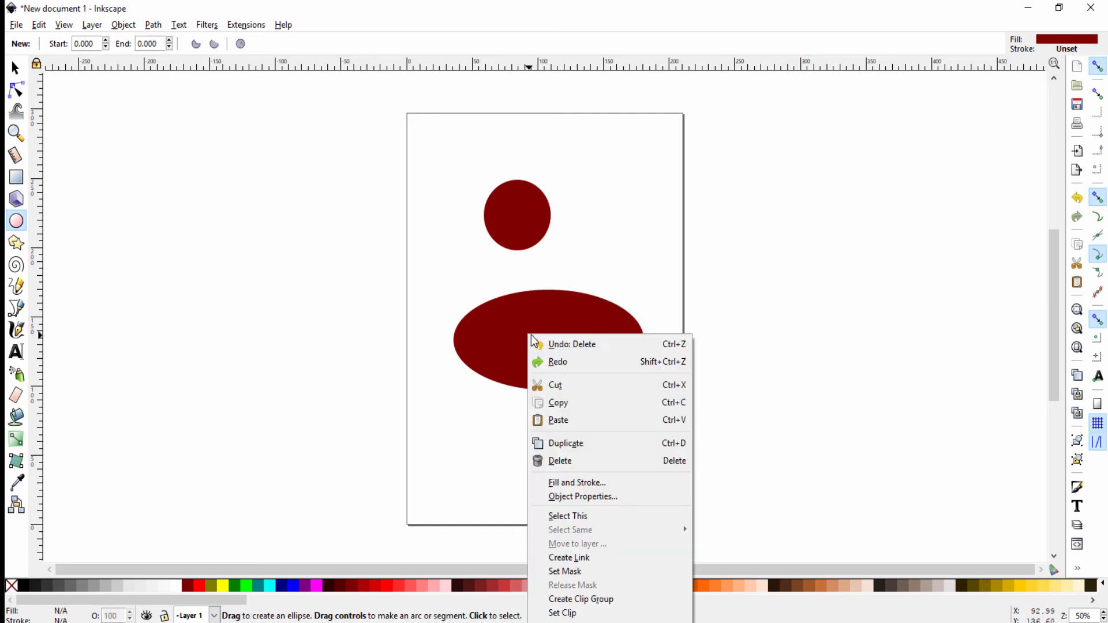
click(563, 421)
right_click(567, 355)
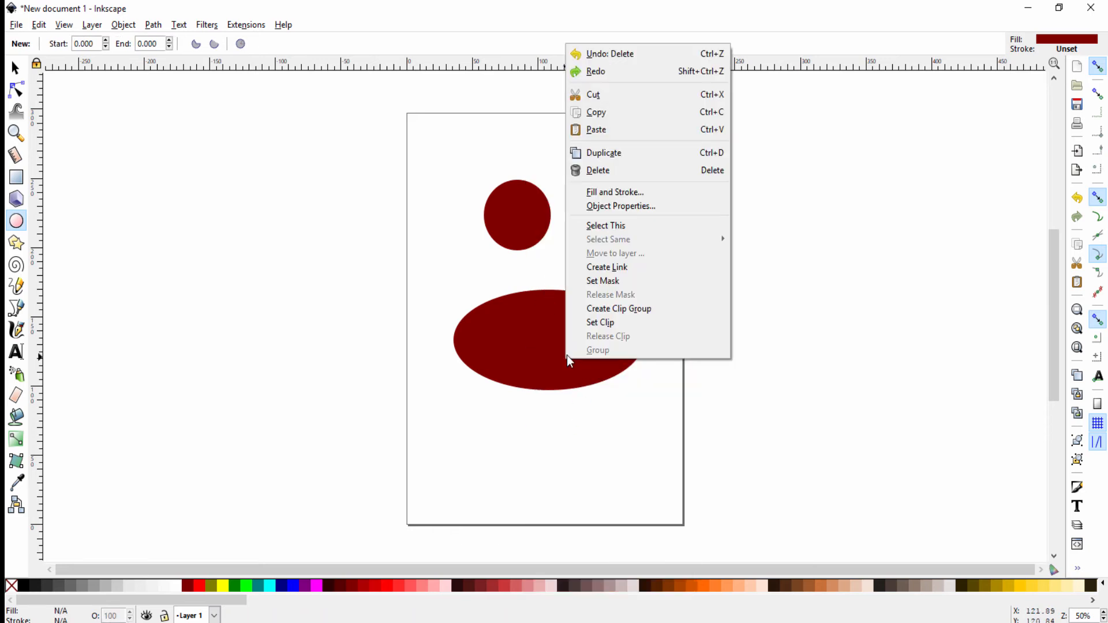
click(510, 337)
right_click(528, 336)
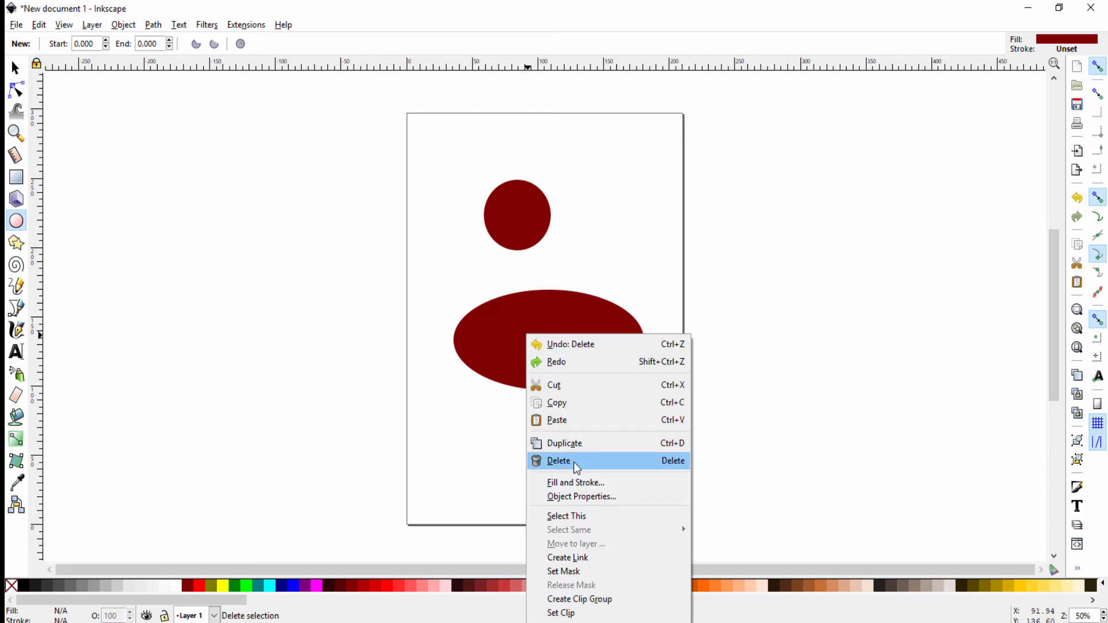
click(574, 463)
click(565, 342)
right_click(566, 333)
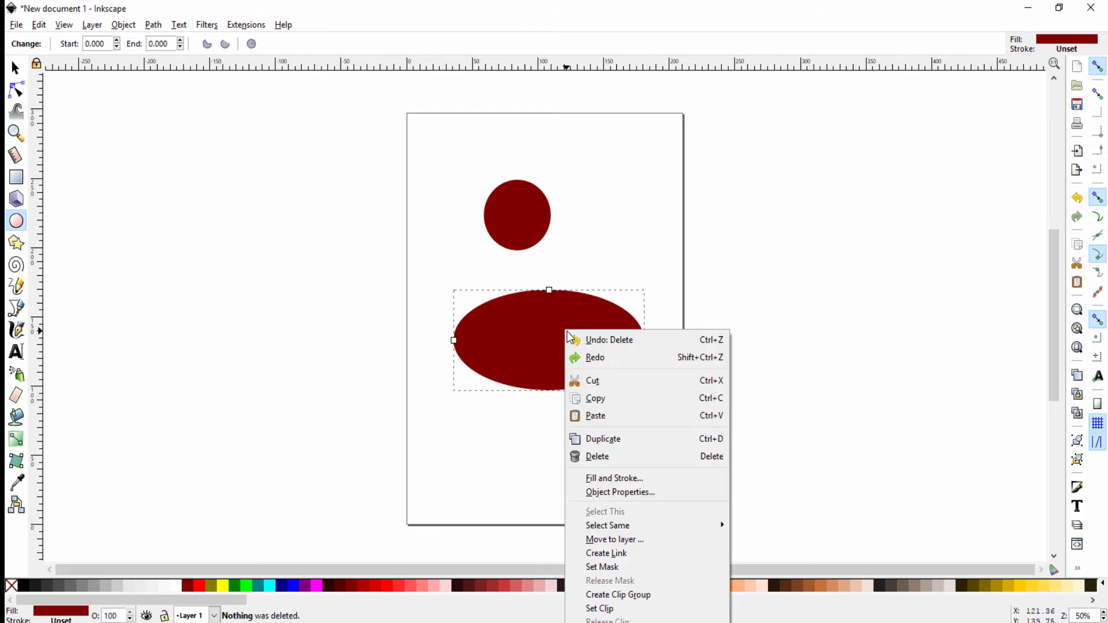
click(597, 457)
Resize the remaining circle into an ellipse about 100 mm wide and 60 mm high, removing any stray ellipse drawn by mistake.
click(537, 220)
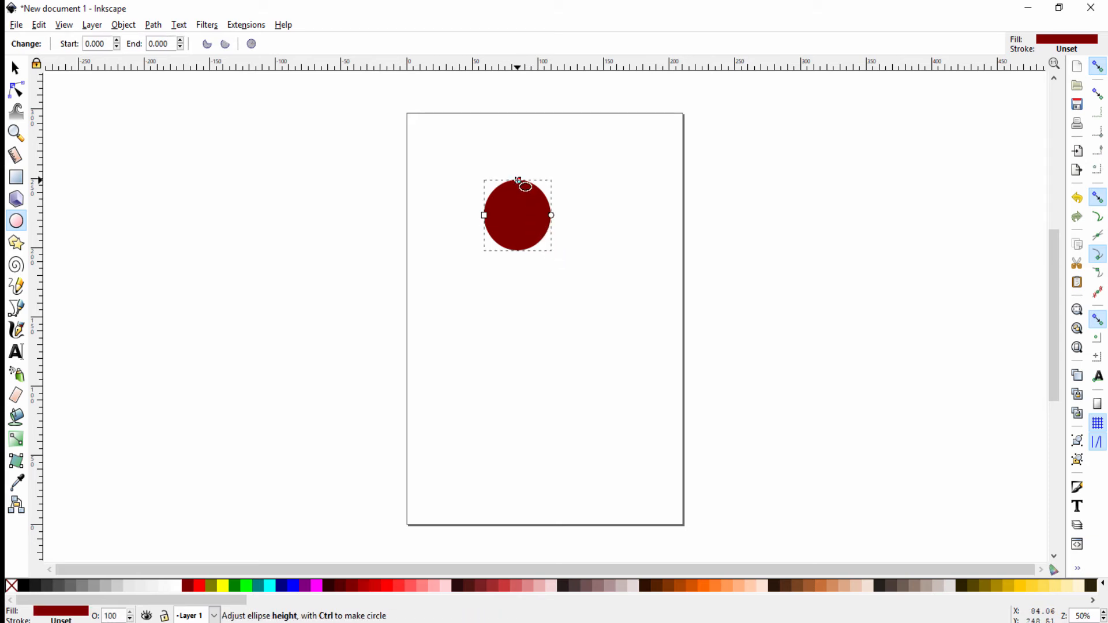
mouse_move(518, 180)
mouse_down()
mouse_move(518, 154)
mouse_move(518, 175)
mouse_up()
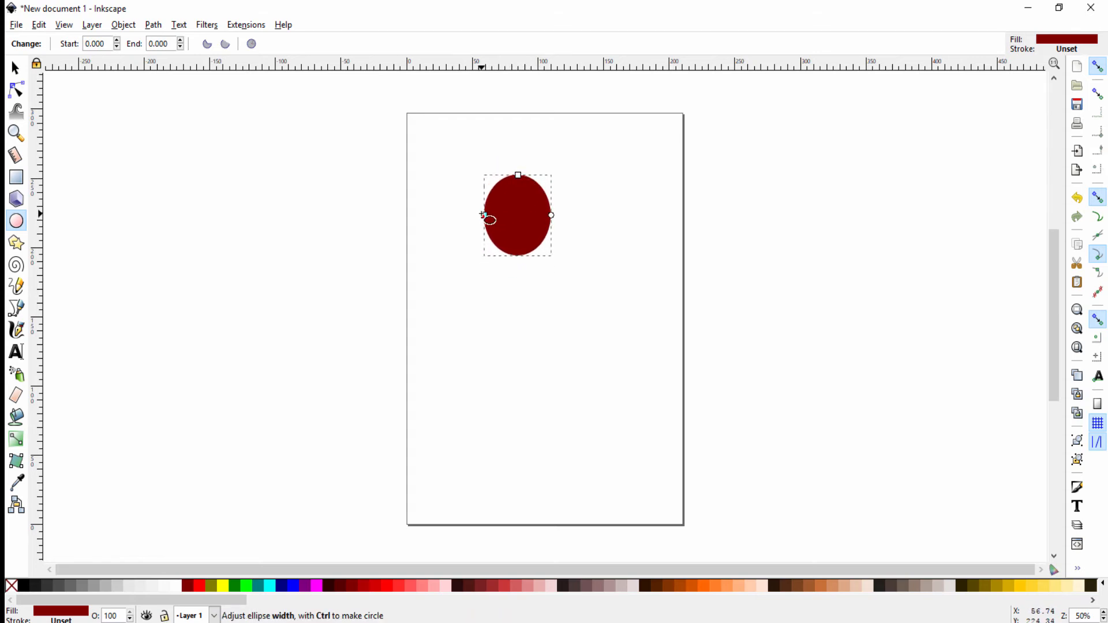
drag(483, 215, 450, 215)
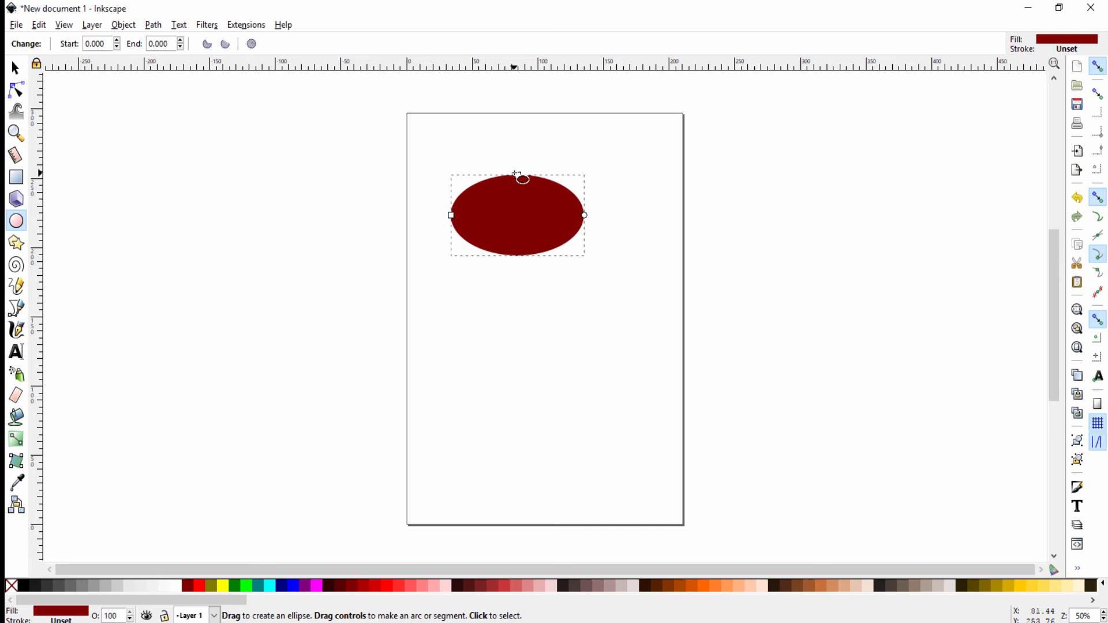
drag(513, 172, 518, 166)
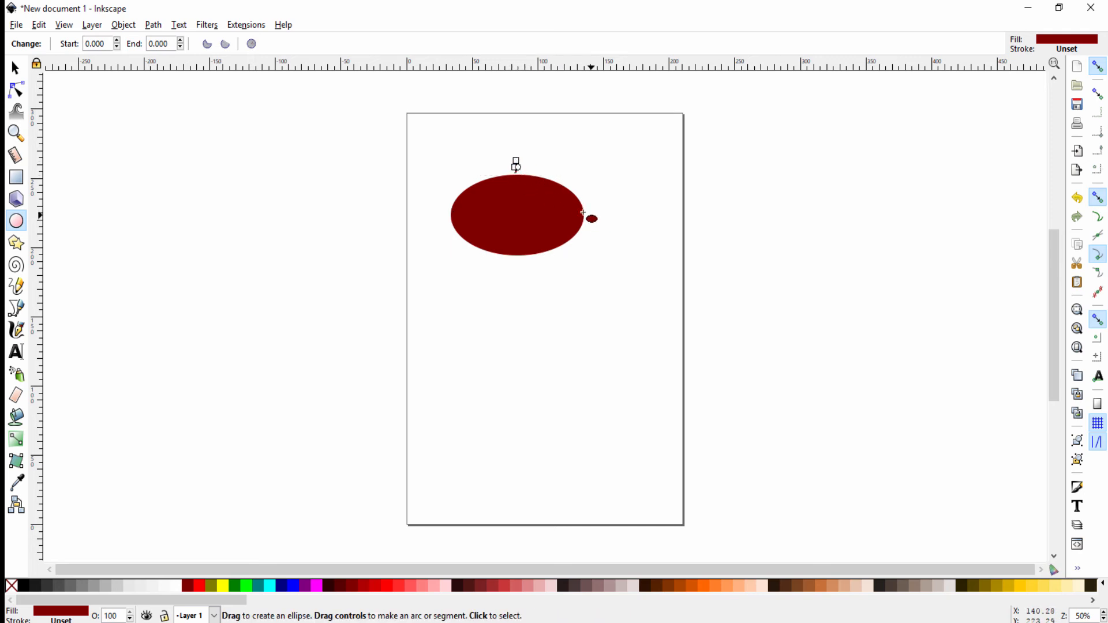
key(Delete)
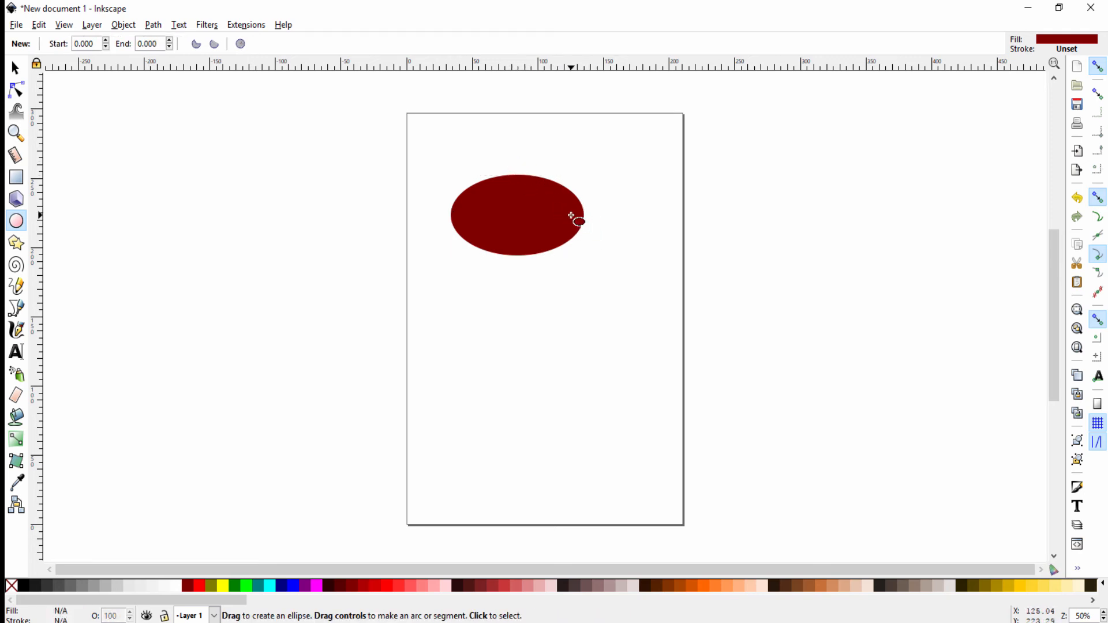
Reshape the ellipse into a chord, then into a pie slice with its end angle at about 289°, removing any stray ellipse.
click(574, 218)
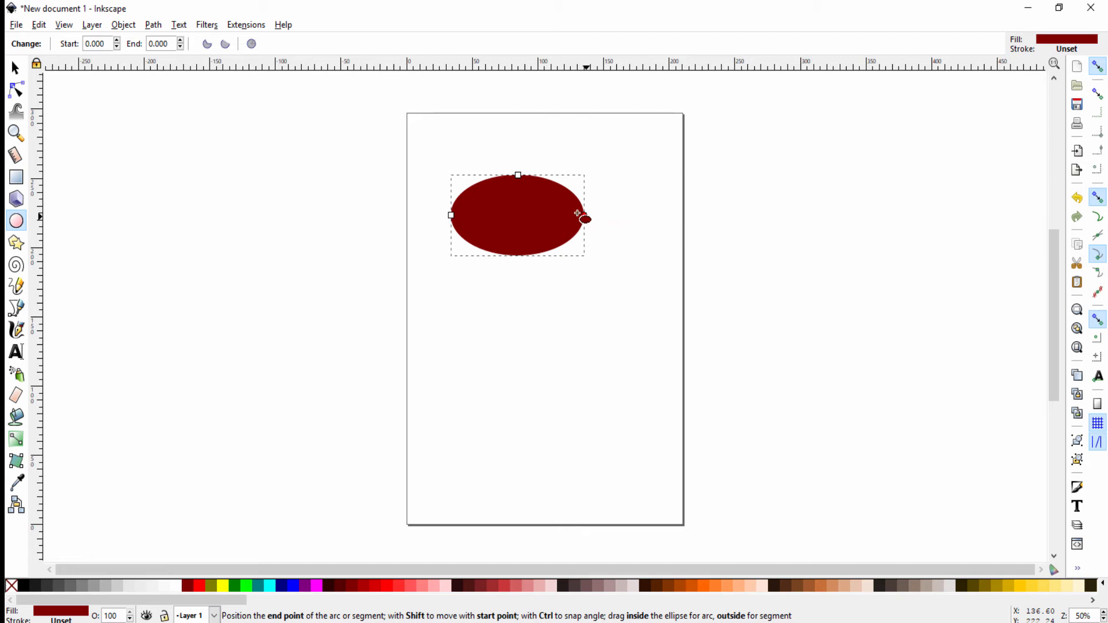
mouse_move(584, 212)
mouse_down()
mouse_move(586, 225)
mouse_move(581, 214)
mouse_up()
drag(558, 195, 562, 197)
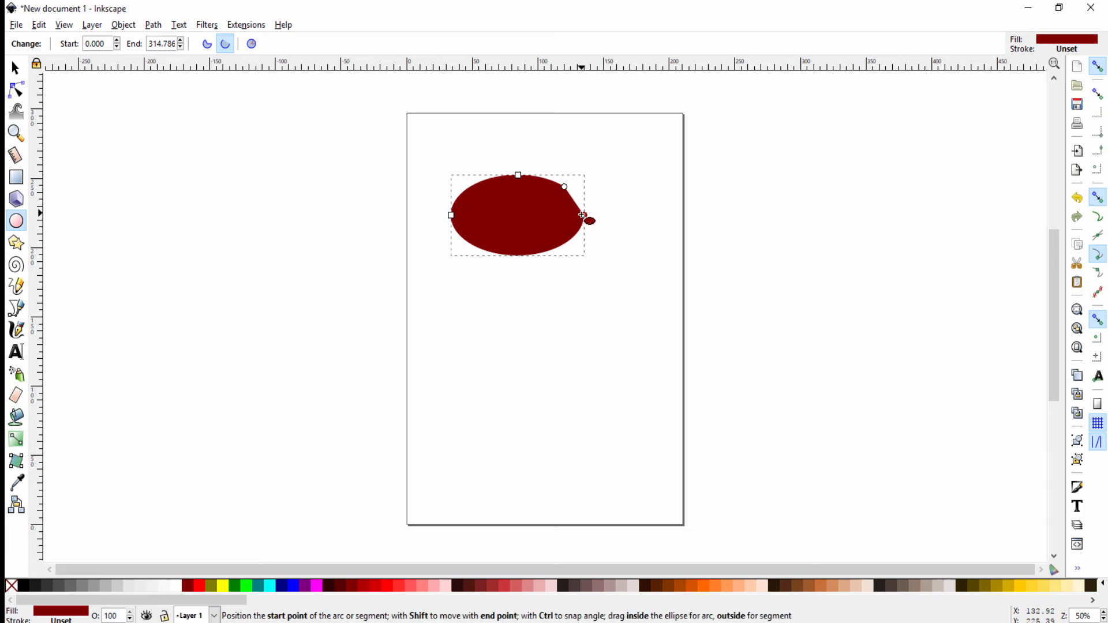
mouse_move(565, 187)
mouse_down()
mouse_move(544, 210)
mouse_move(560, 188)
mouse_move(543, 167)
mouse_up()
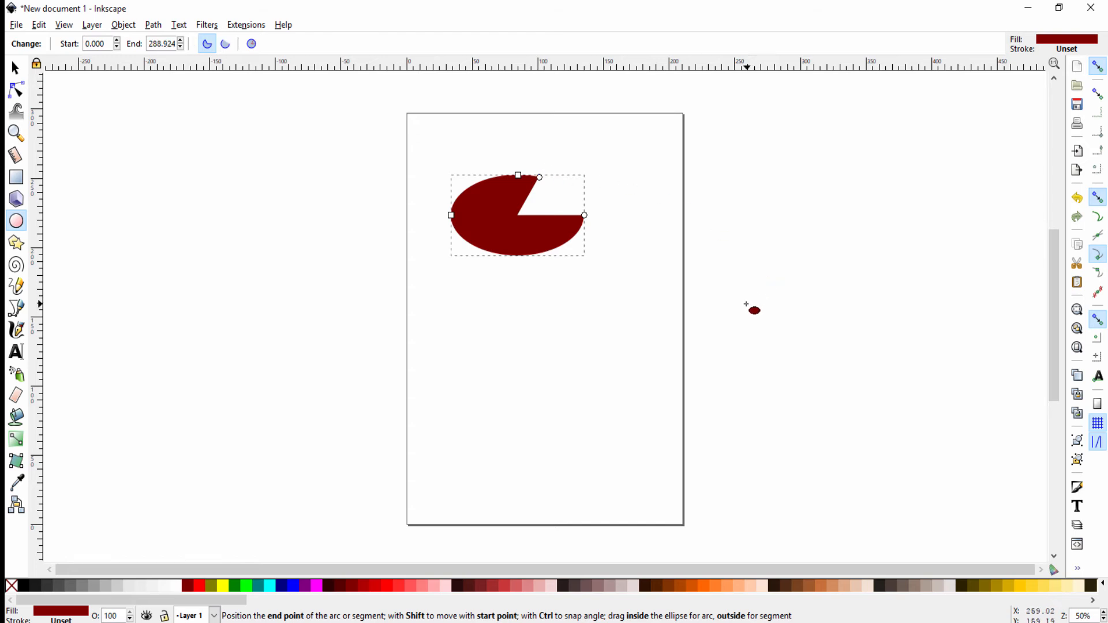
drag(583, 216, 562, 247)
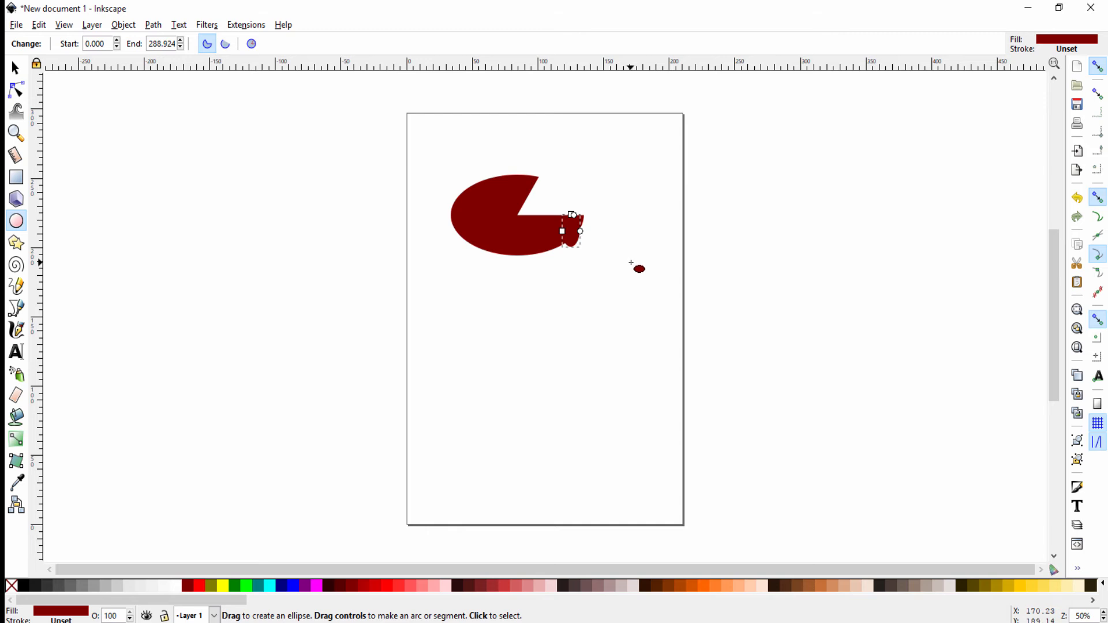
key(Delete)
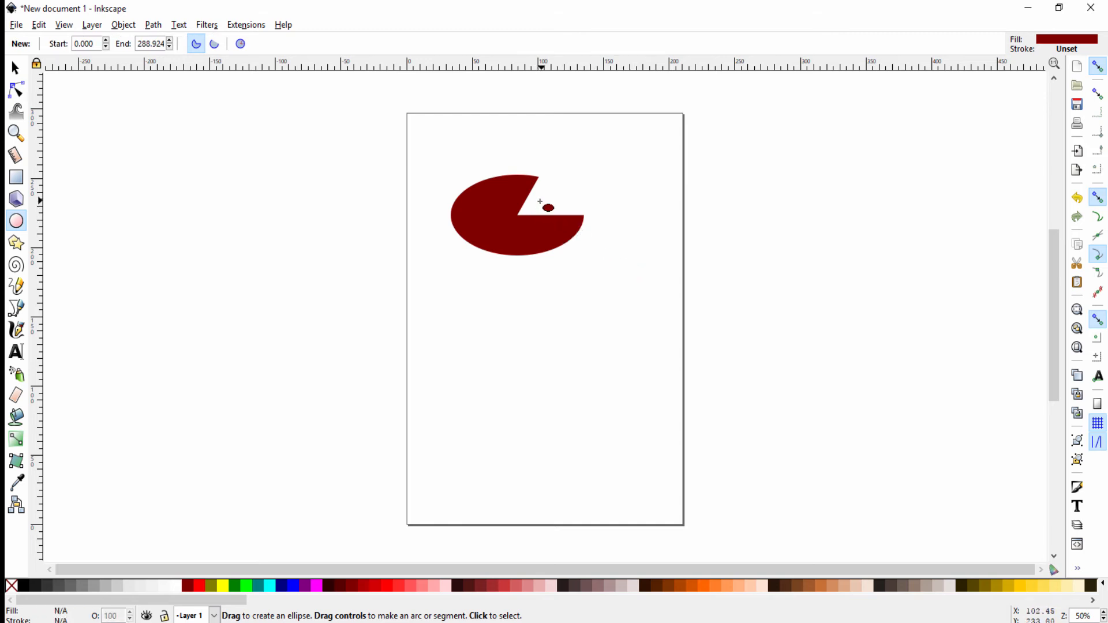
Stretch the pie slice to about 106 mm high and turn it into a chord running from about 126° to 330°.
click(512, 179)
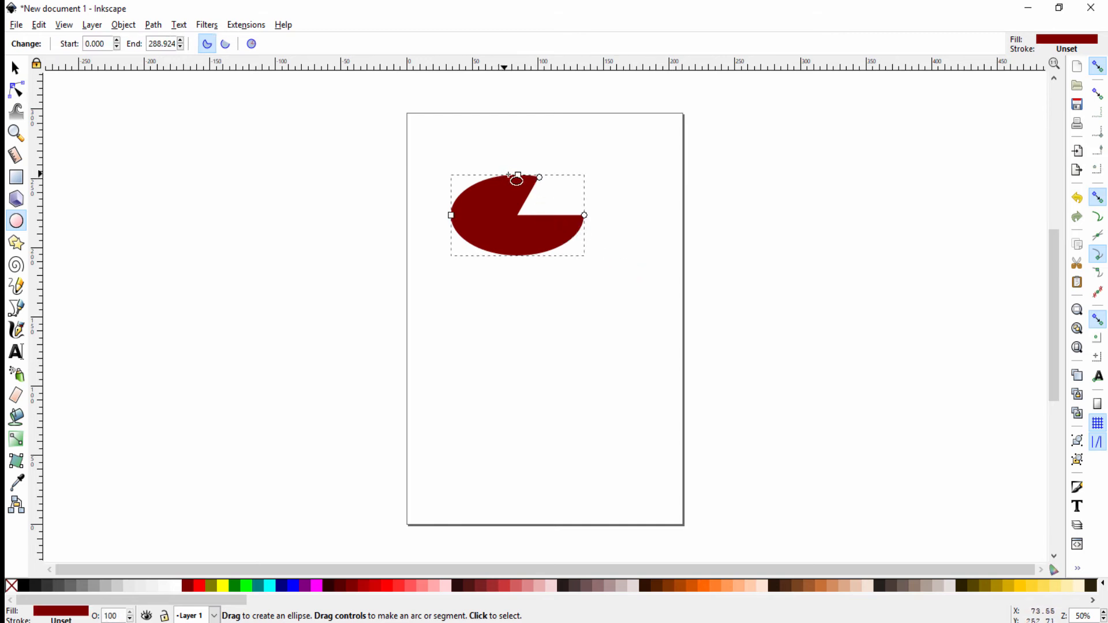
drag(512, 168, 584, 212)
click(518, 188)
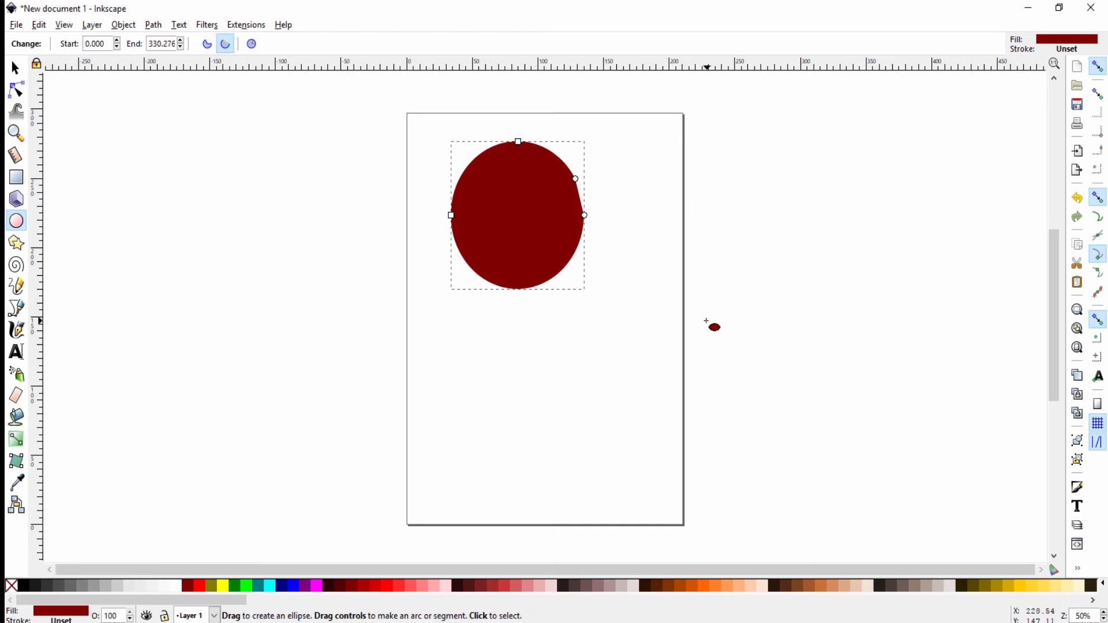
click(574, 180)
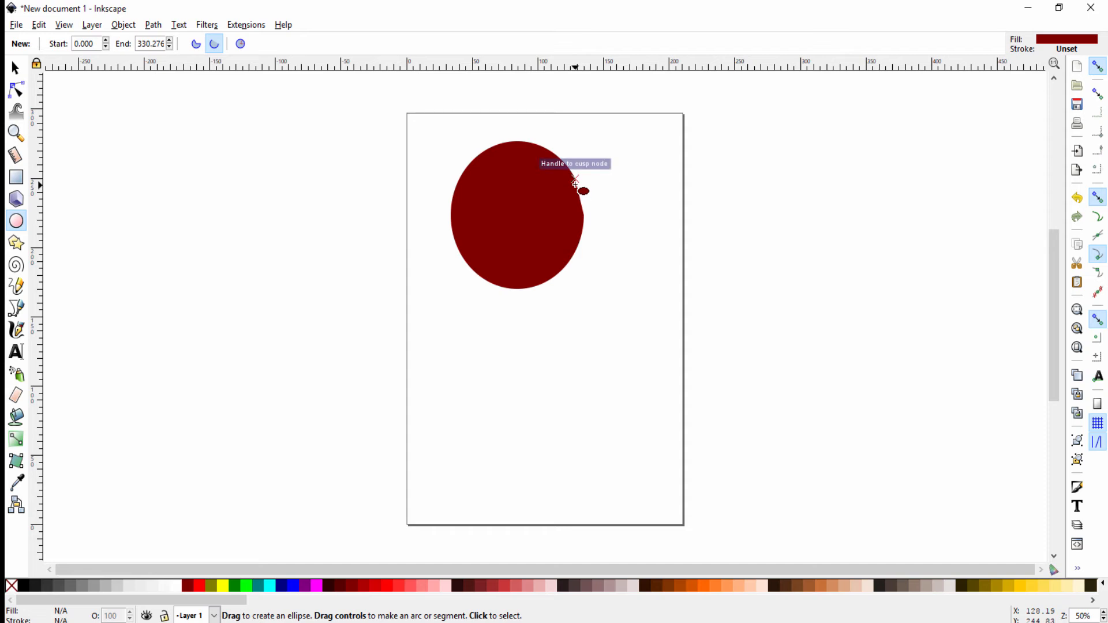
click(518, 217)
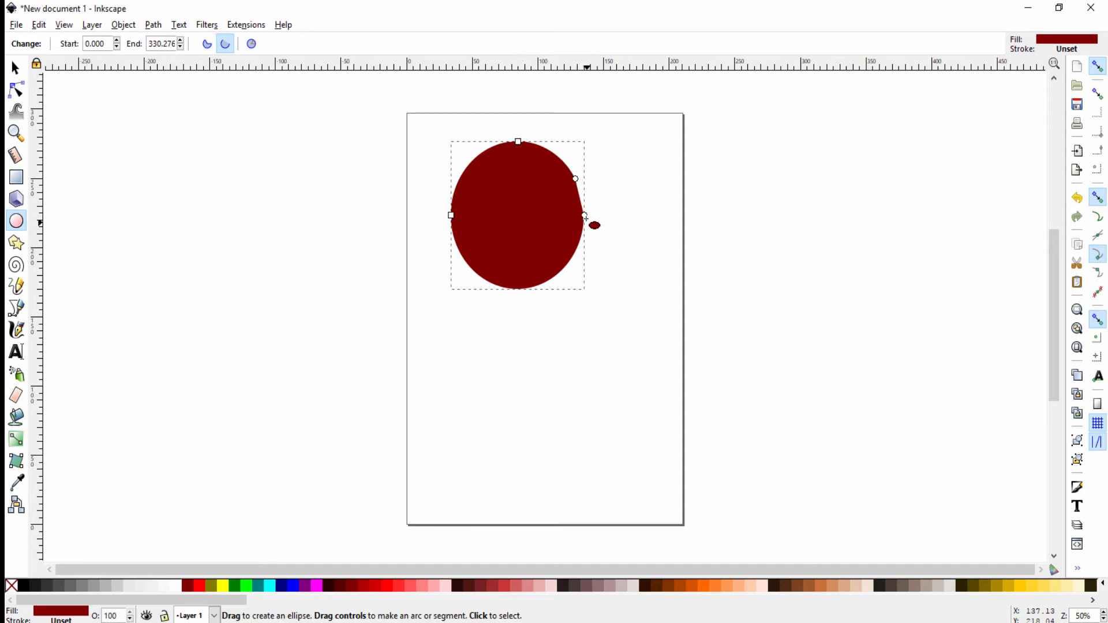
drag(585, 216, 479, 270)
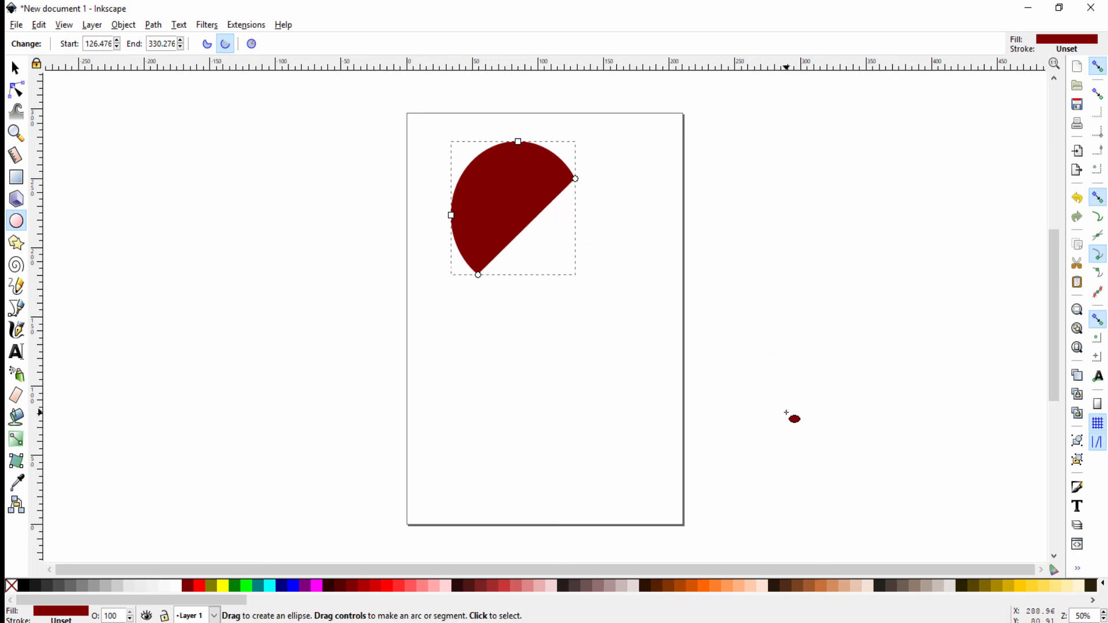
Delete the chord shape and activate the Star tool.
key(Delete)
key(F9)
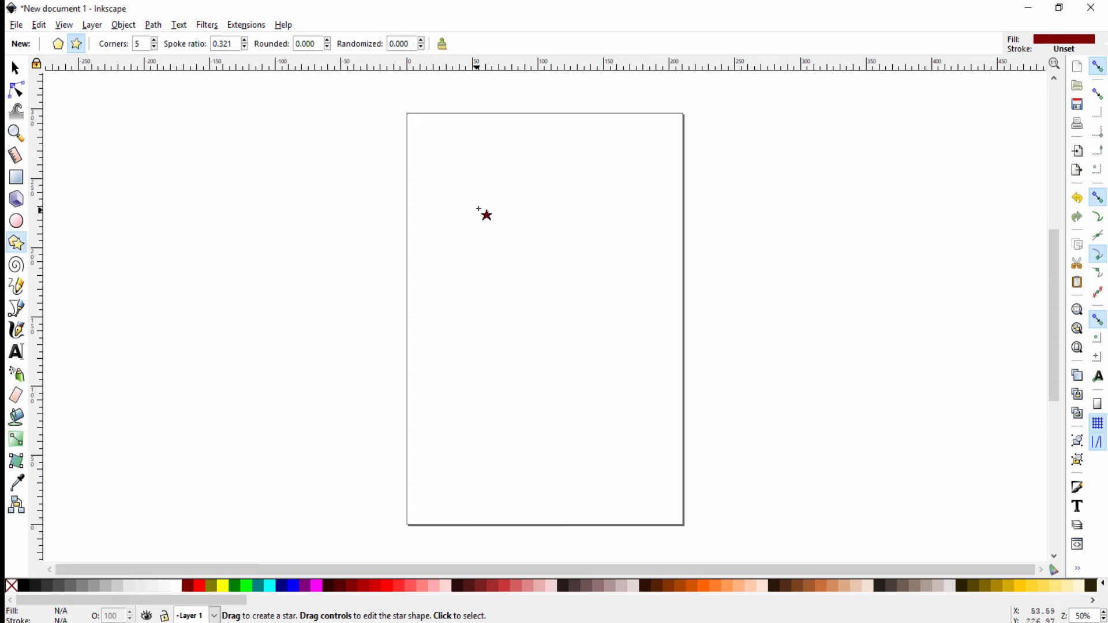
mouse_move(483, 213)
mouse_down()
mouse_move(556, 312)
mouse_move(487, 215)
mouse_up()
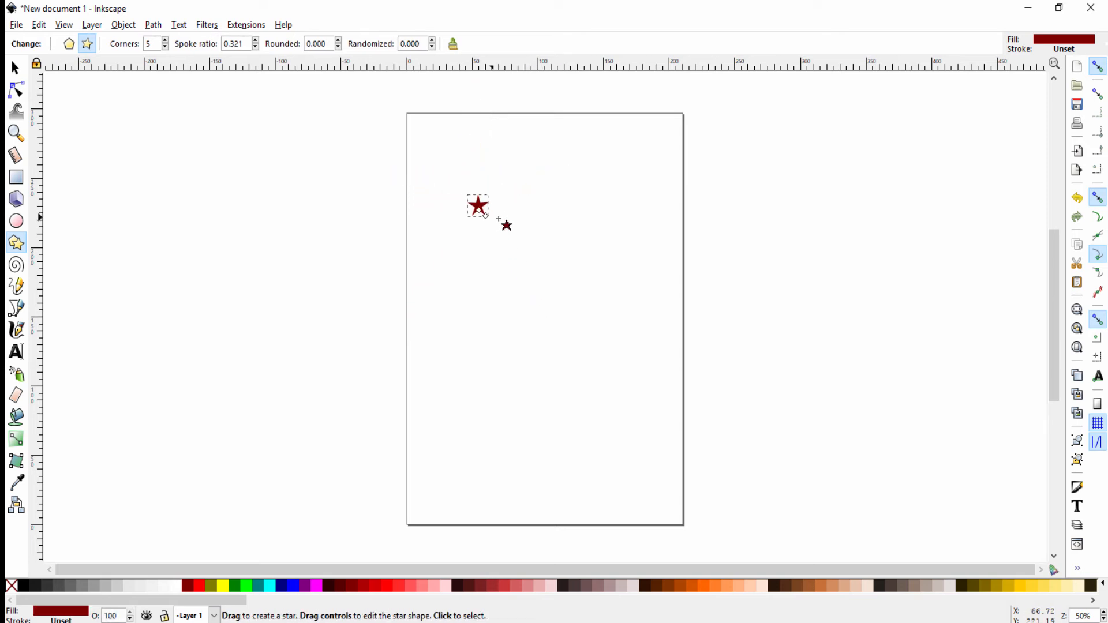
right_click(468, 202)
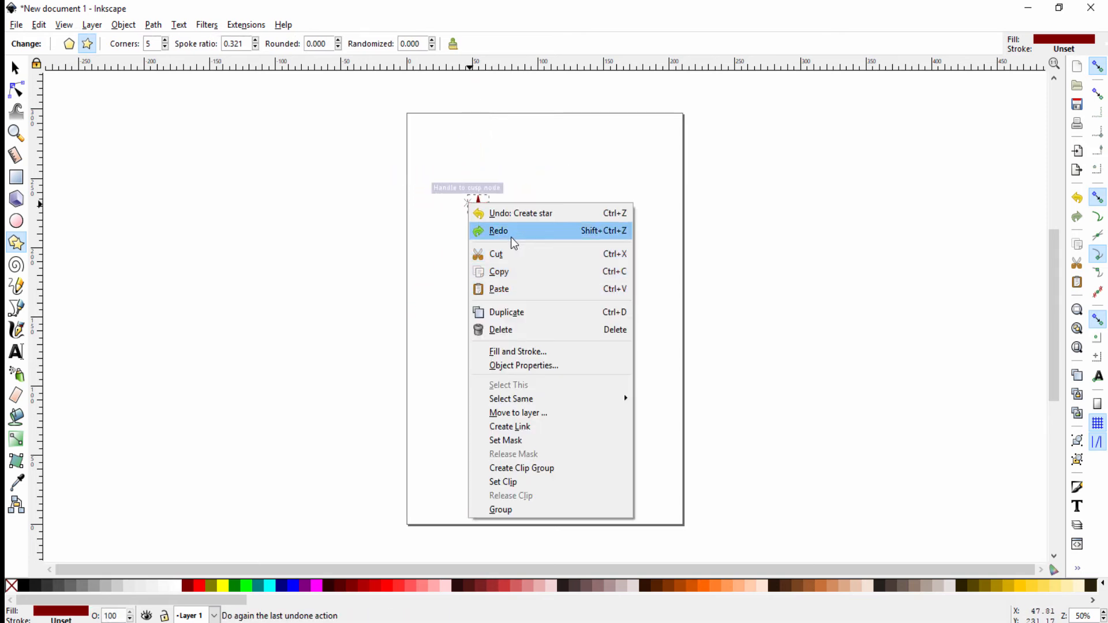
click(525, 334)
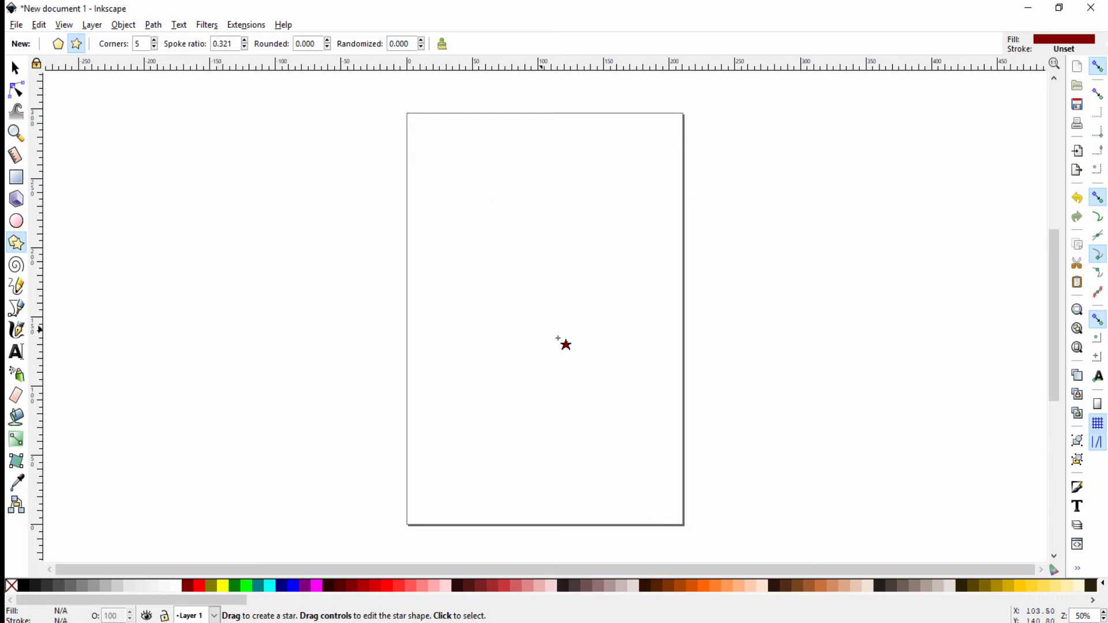
Draw a large five-pointed star about 320 mm wide over the page, try it as a polygon, and return it to a star.
drag(501, 260, 630, 443)
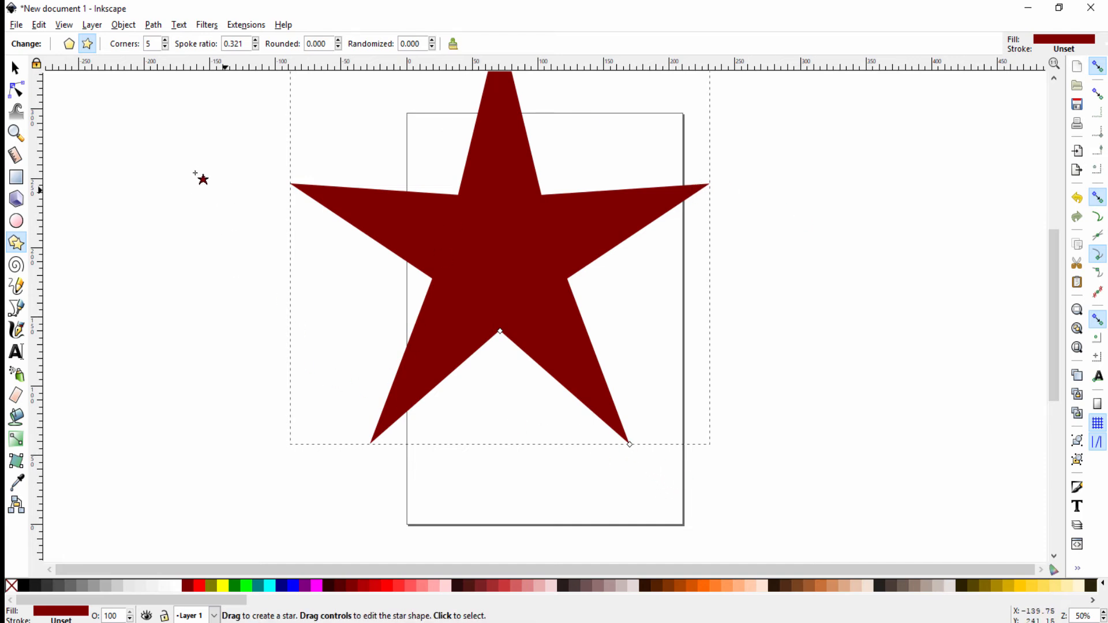
click(70, 43)
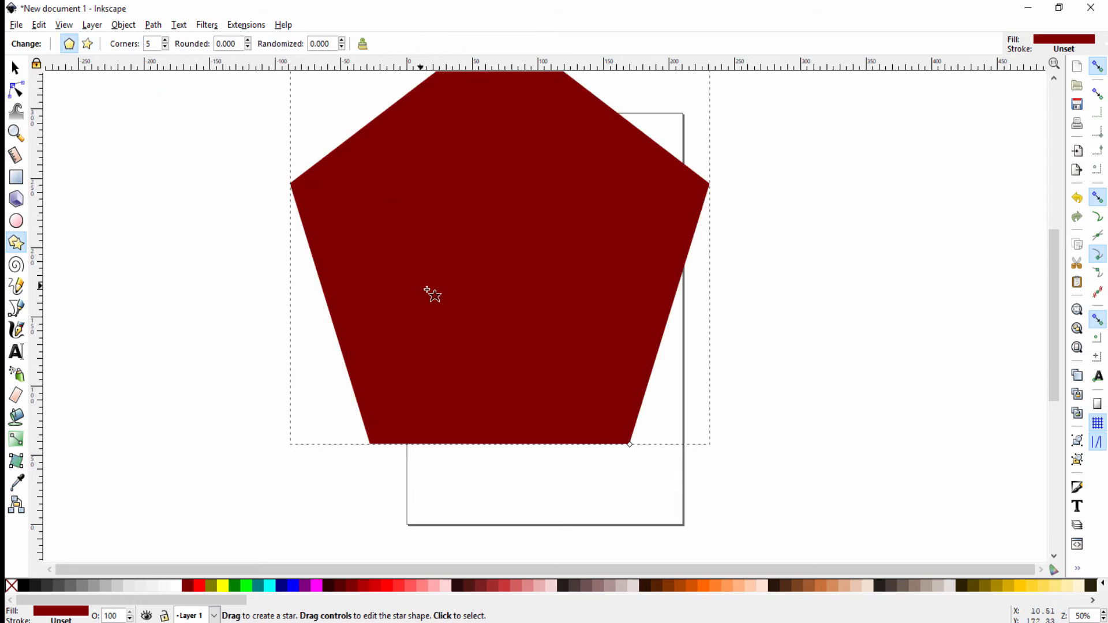
click(87, 44)
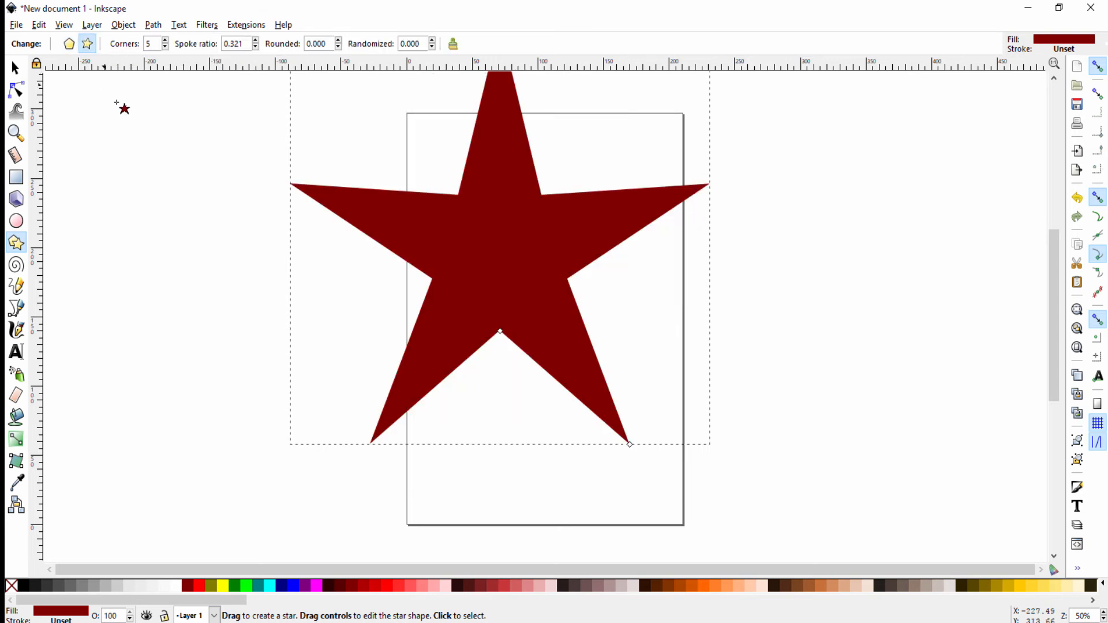
drag(515, 272, 544, 289)
click(667, 295)
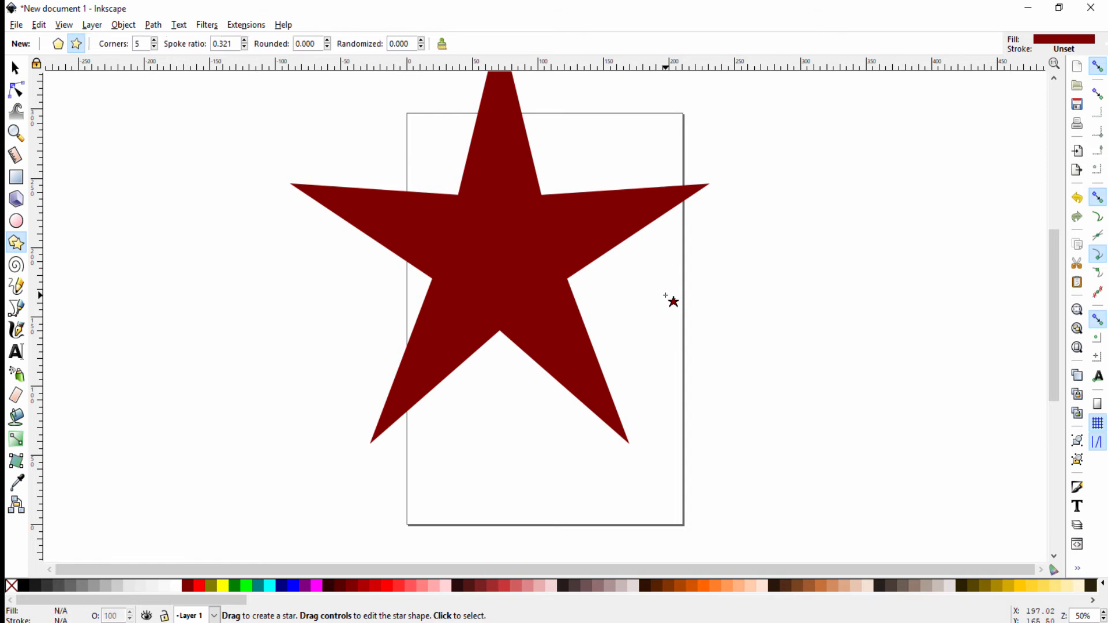
click(483, 257)
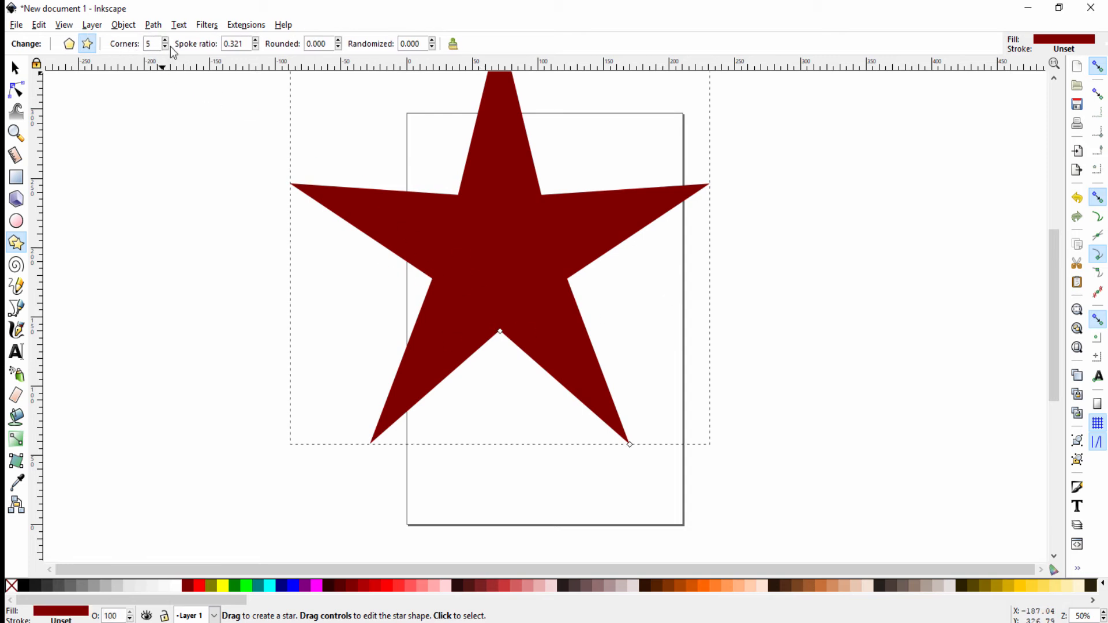
Convert the star into a regular polygon and try increasing corner counts up to 21, settling on 8 corners.
click(70, 44)
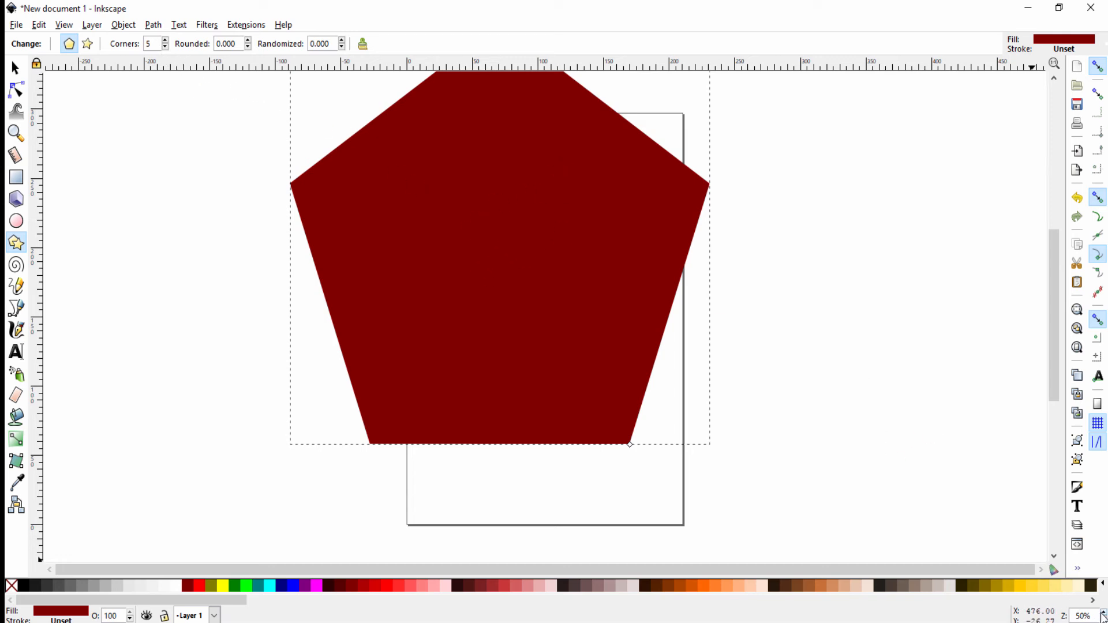
key(minus)
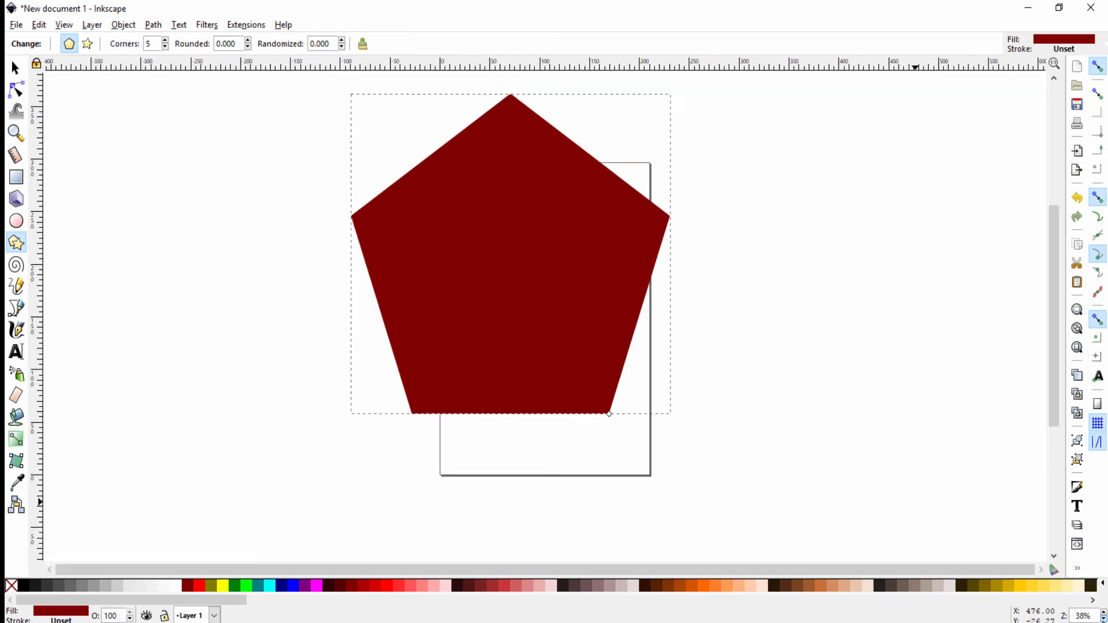
click(166, 41)
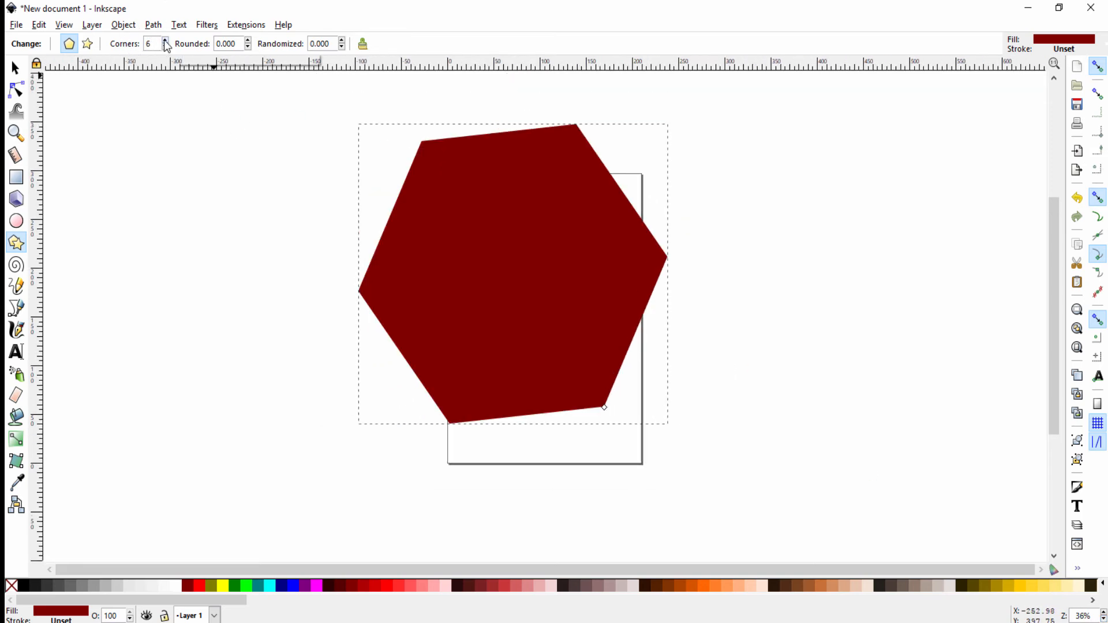
click(166, 42)
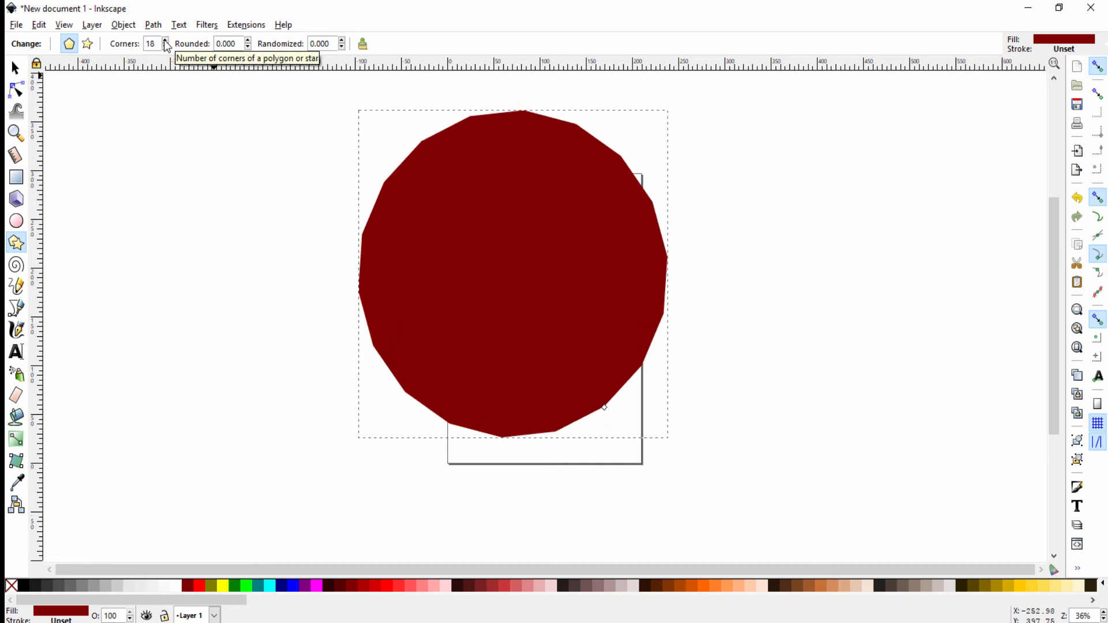
click(166, 41)
click(165, 41)
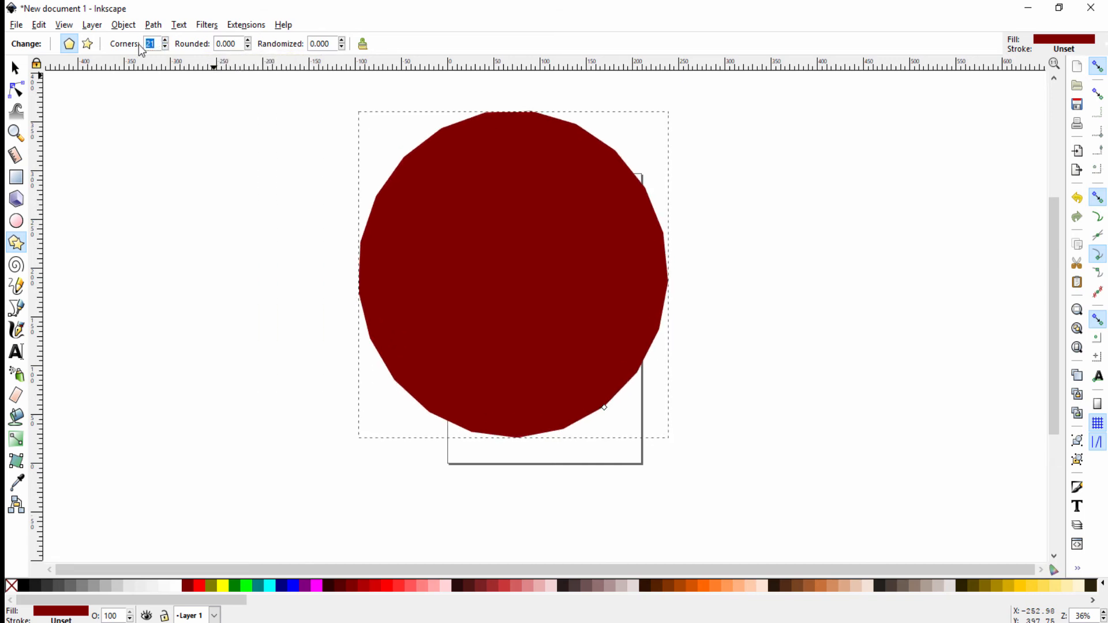
text(8)
key(Return)
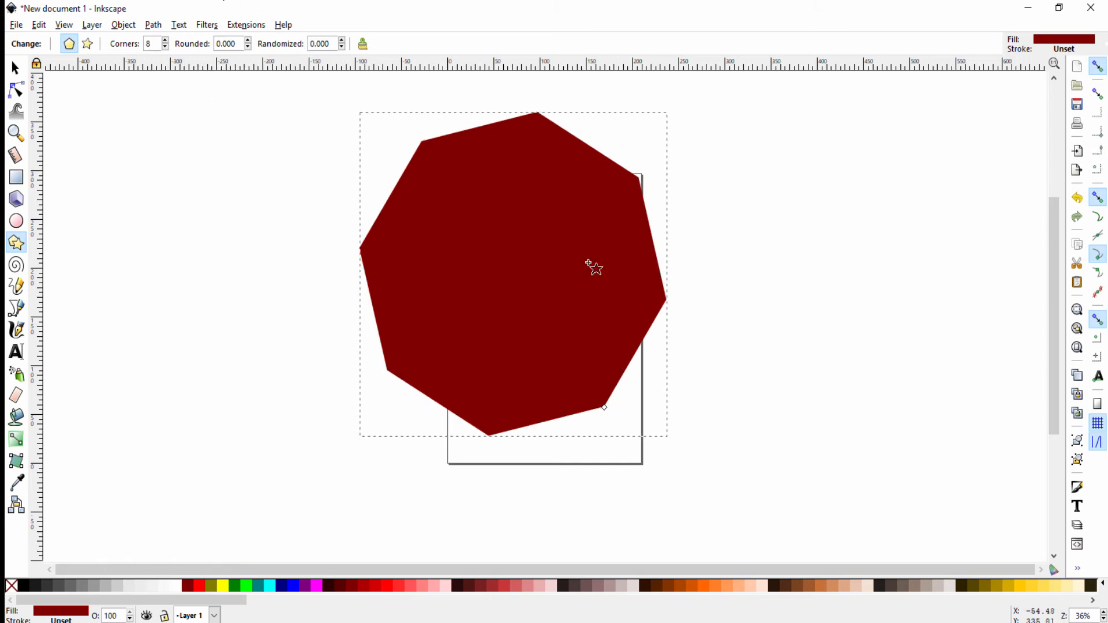
Convert the octagon into a star and set its corner count to 200.
drag(521, 264, 461, 297)
key(Escape)
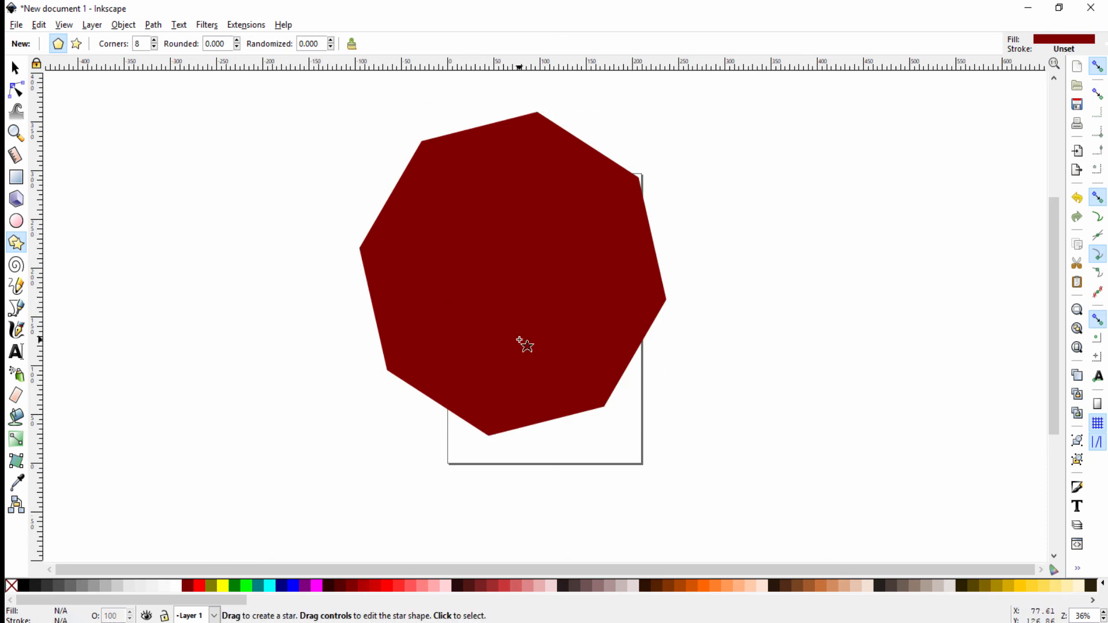
click(78, 45)
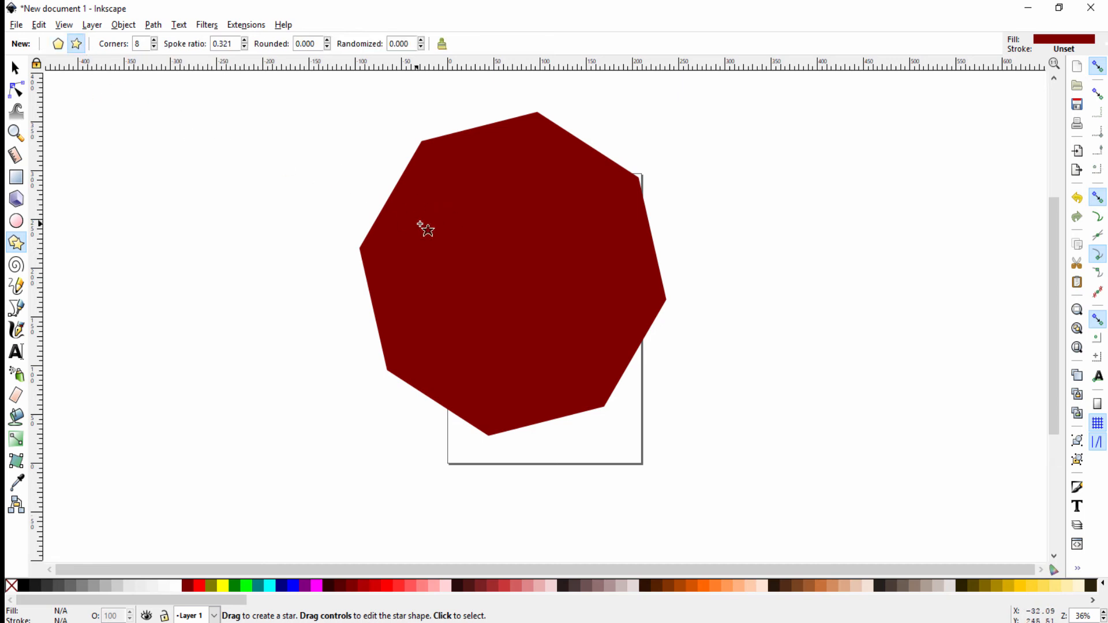
click(484, 263)
click(87, 44)
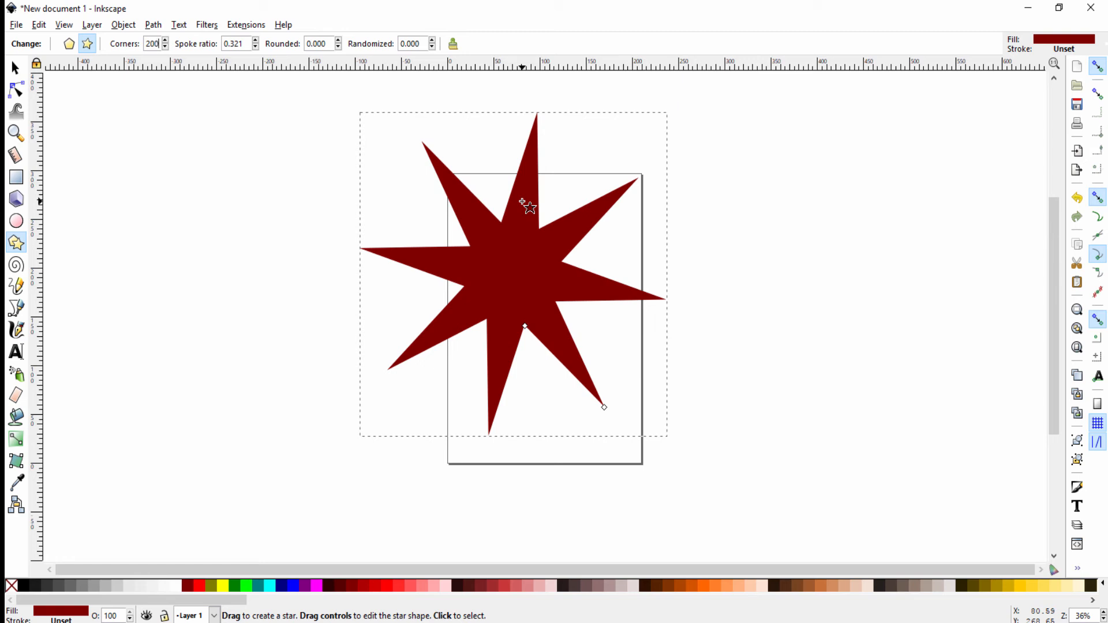
key(Return)
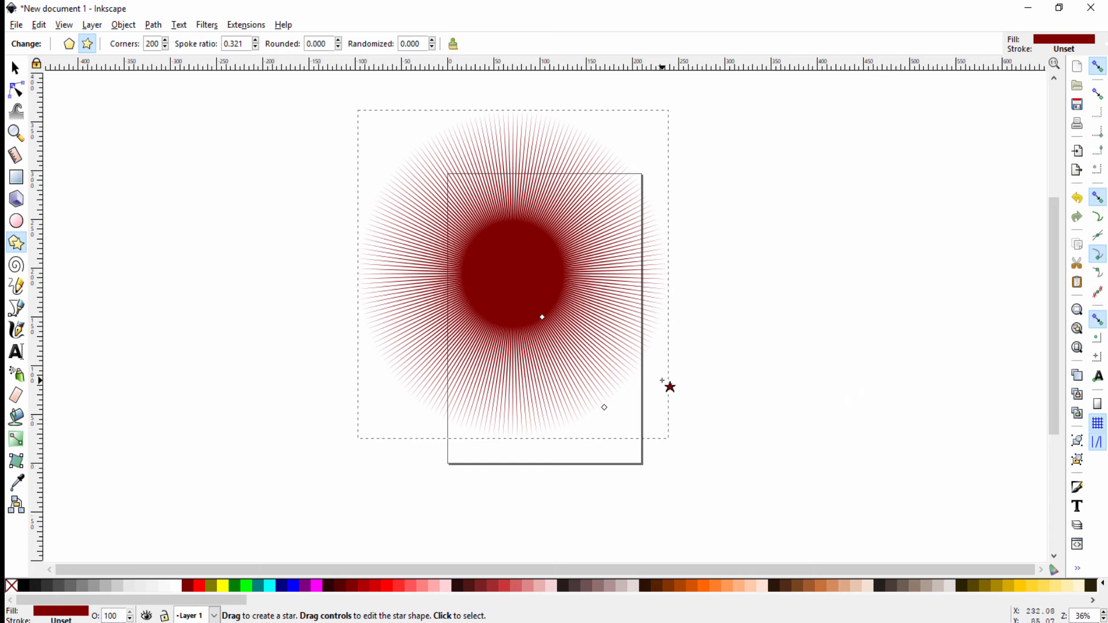
drag(604, 407, 634, 343)
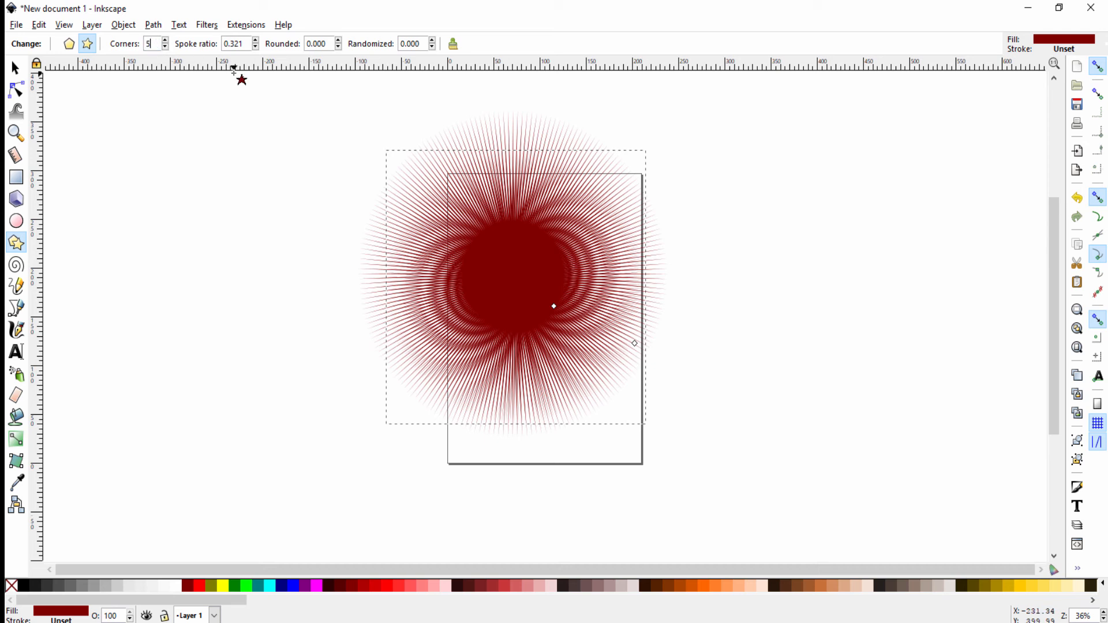
key(Return)
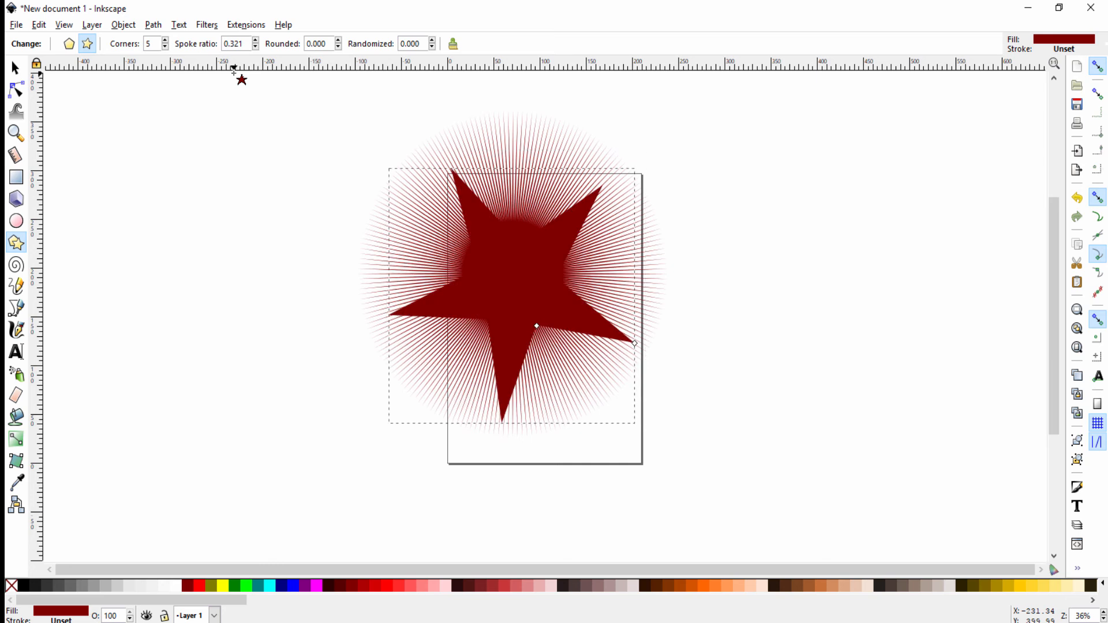
drag(508, 289, 717, 263)
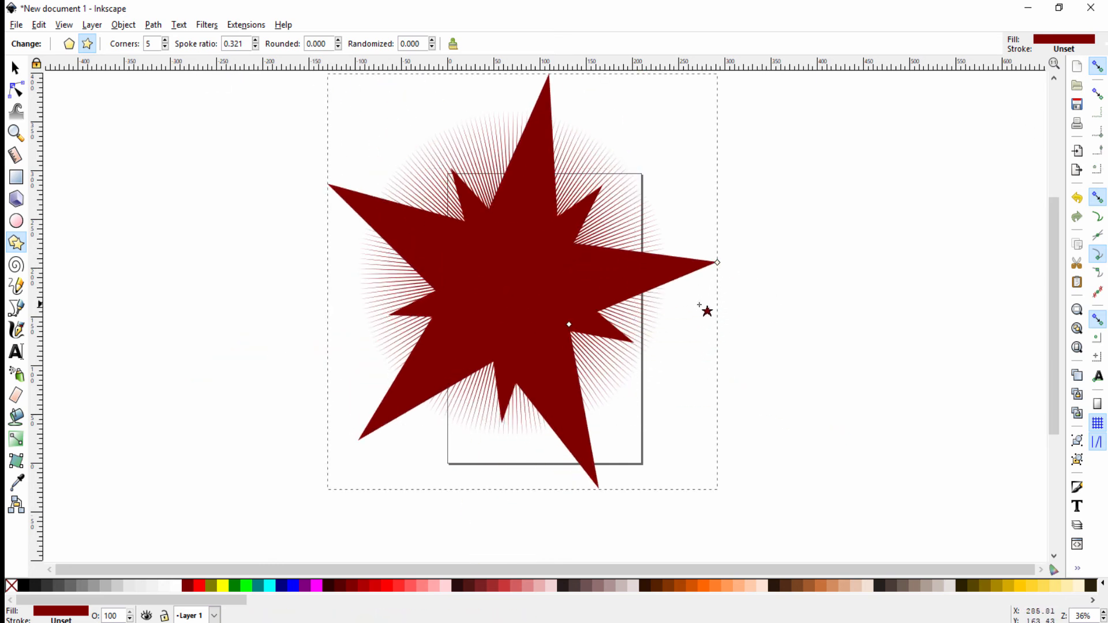
right_click(579, 222)
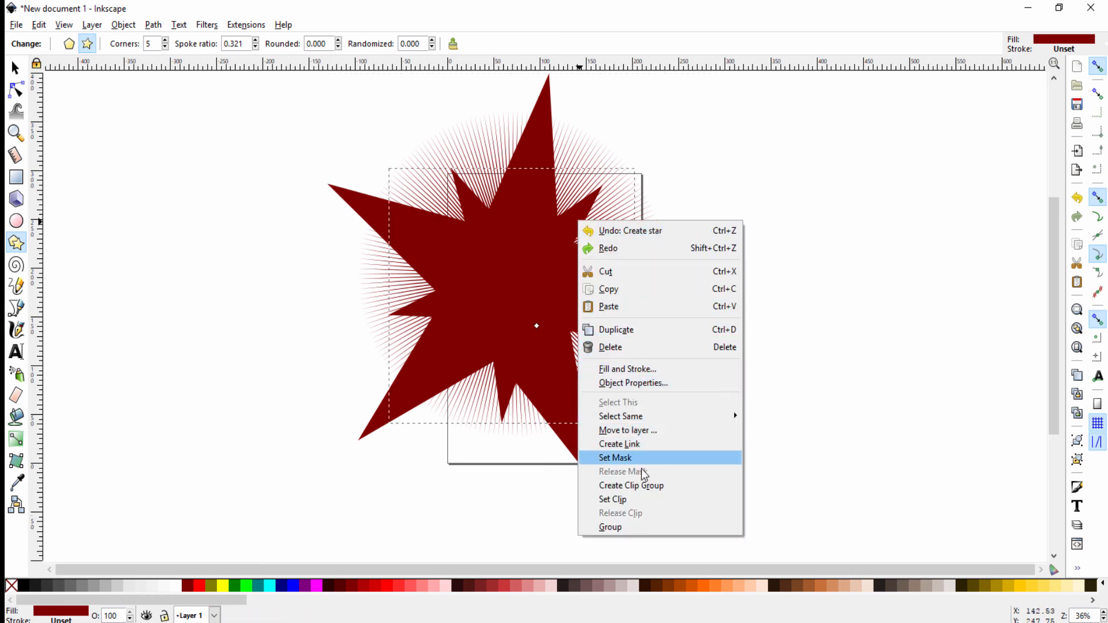
click(603, 347)
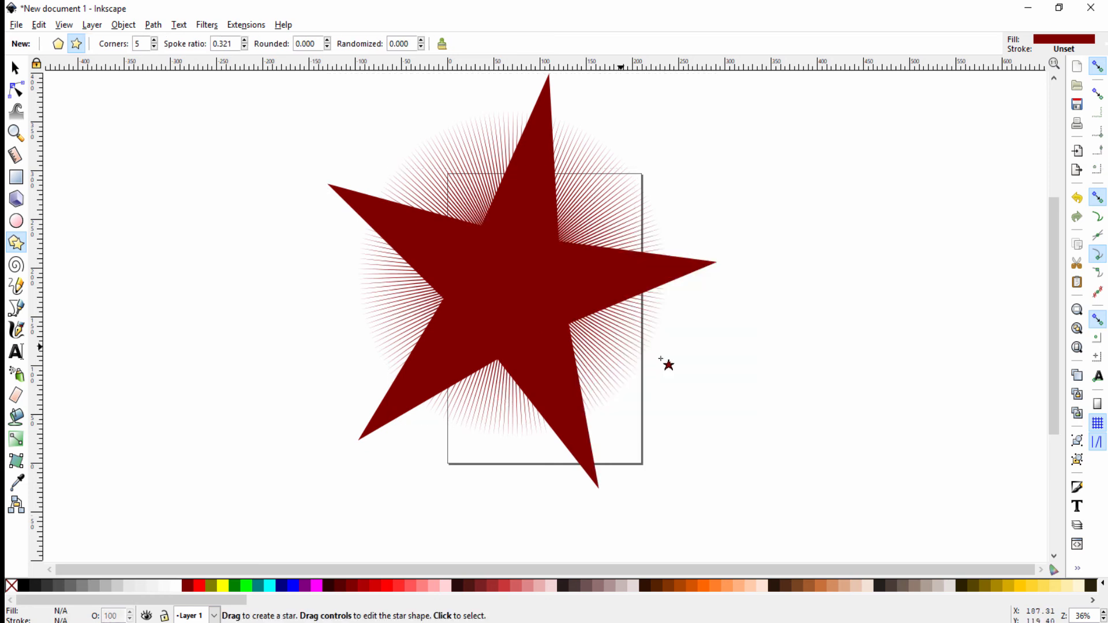
right_click(579, 222)
click(628, 347)
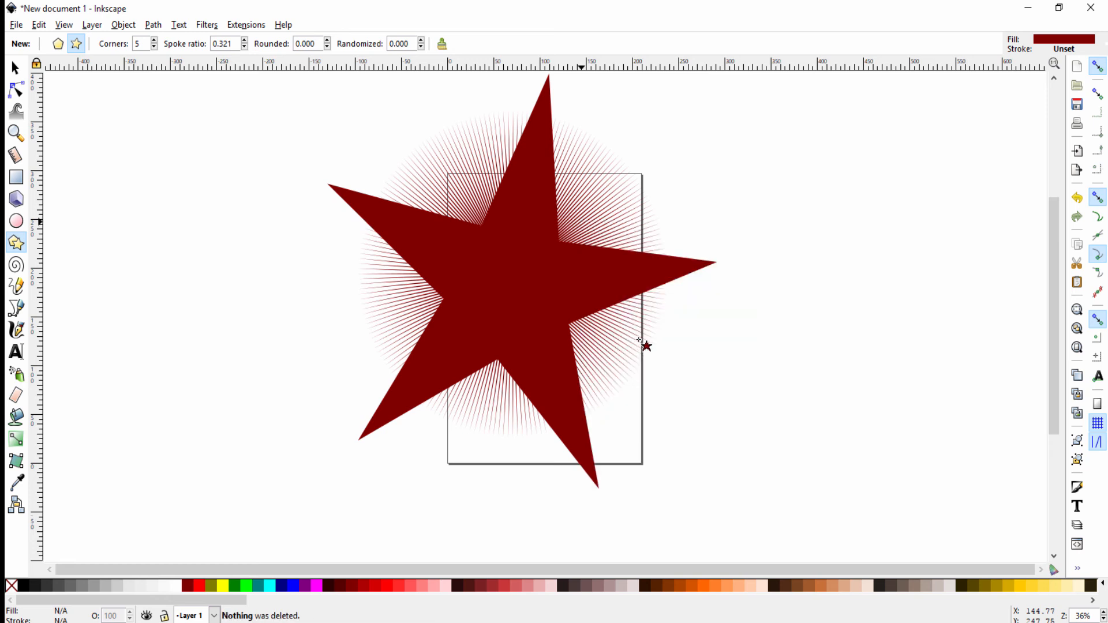
drag(525, 262, 663, 315)
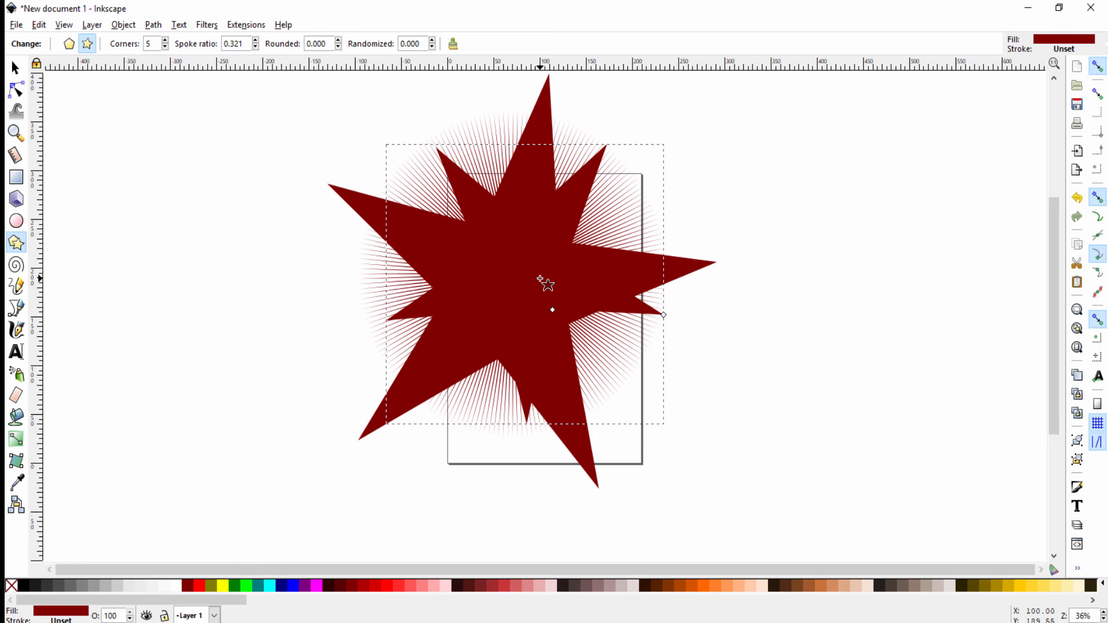
key(Delete)
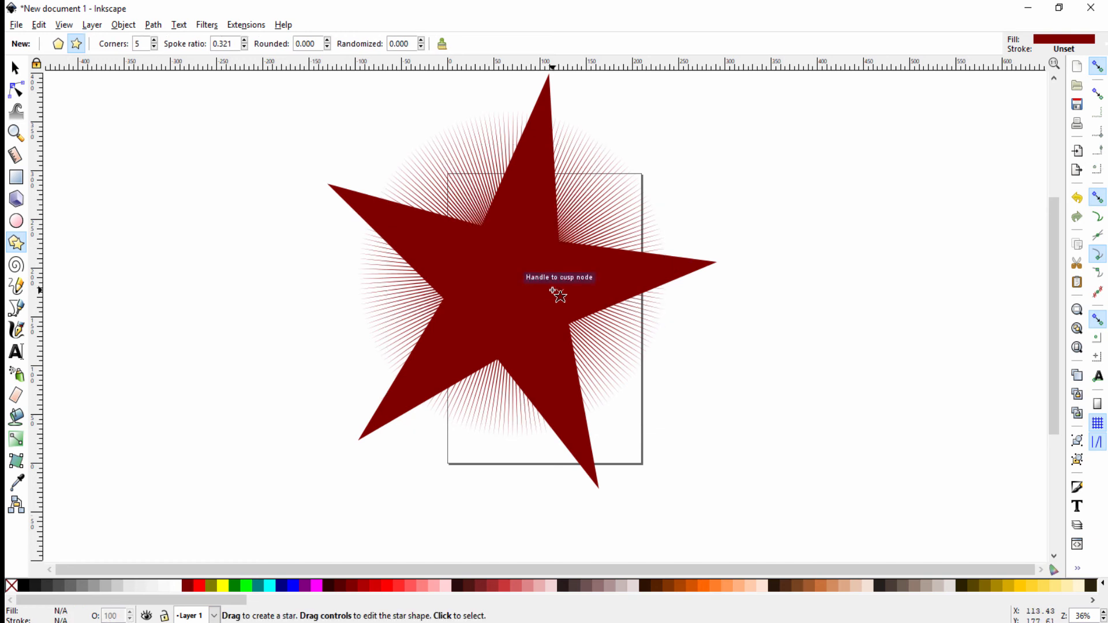
click(553, 292)
key(Delete)
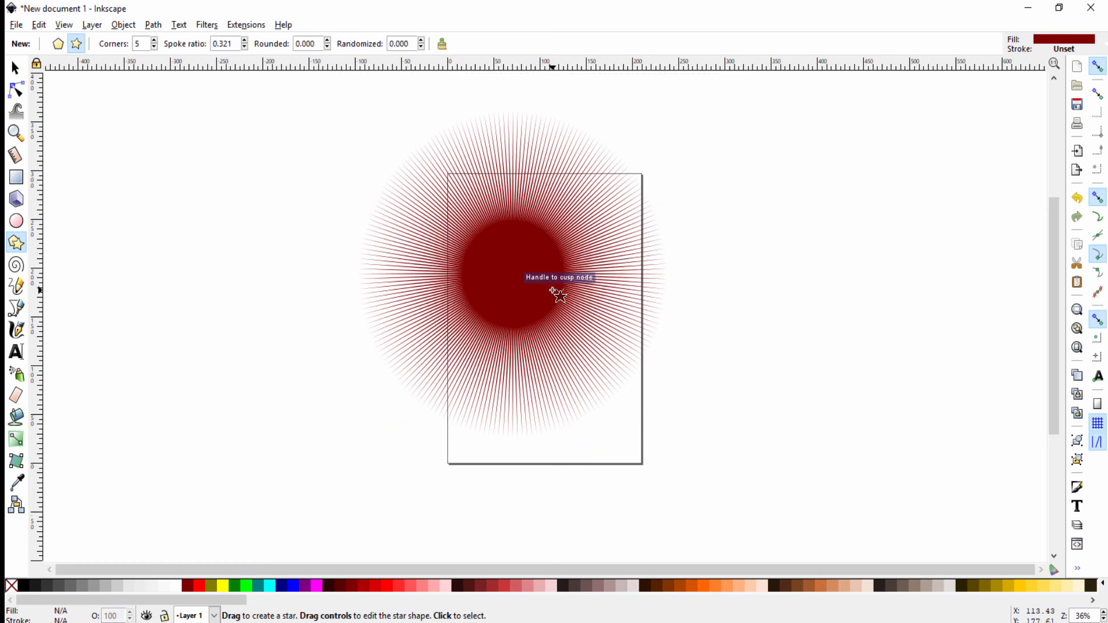
Reduce the 200-corner star to 5 corners and extend its tips outward to a spoke ratio of about 0.263.
click(519, 277)
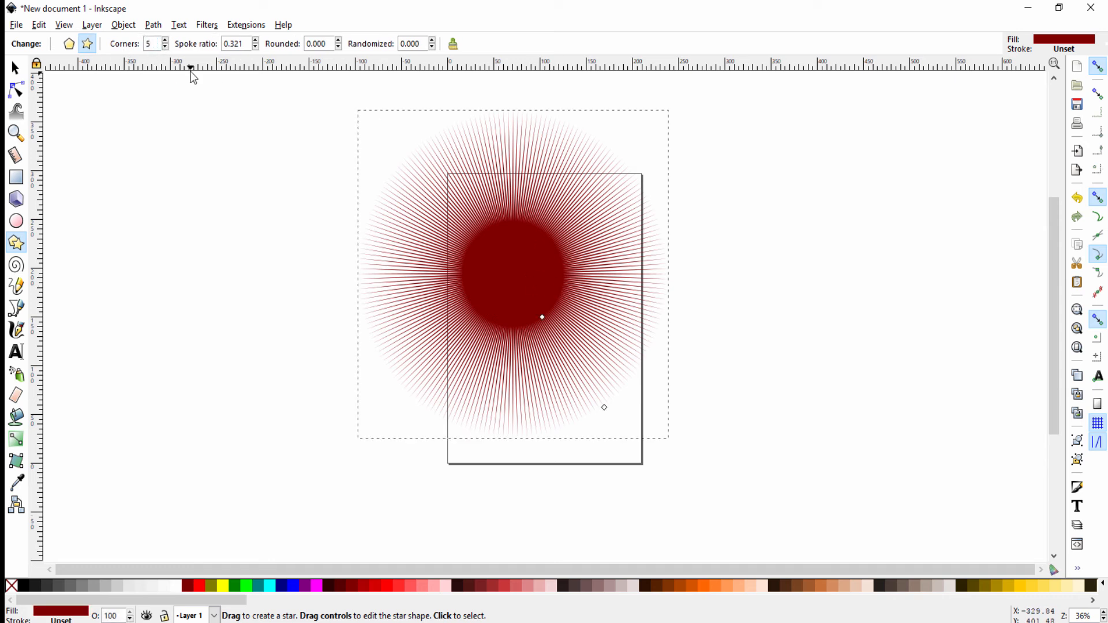
text(5)
key(Return)
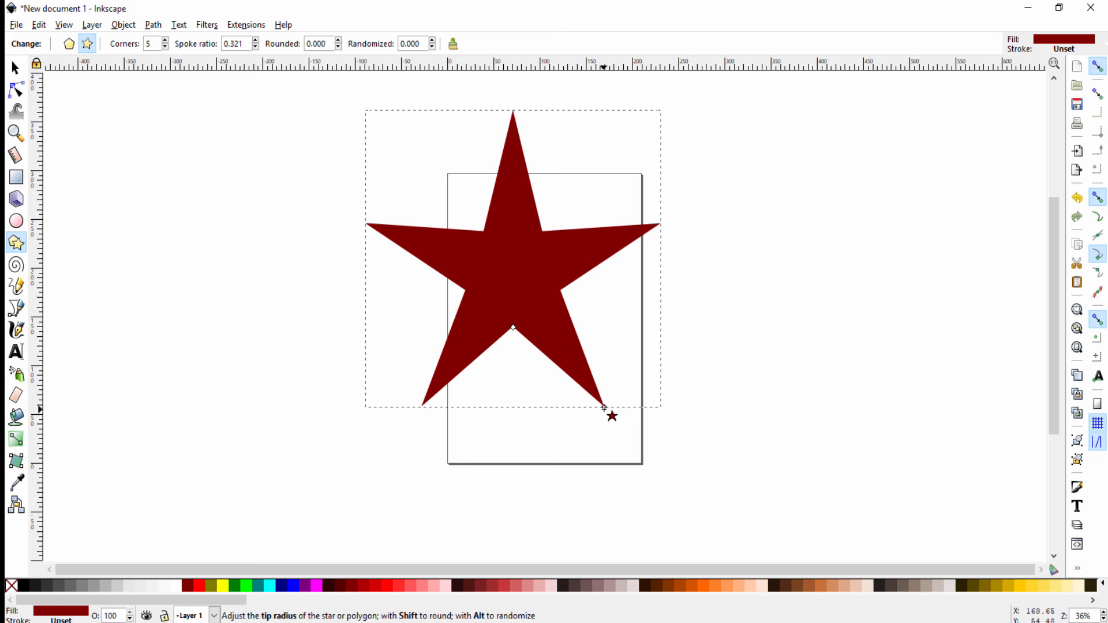
drag(605, 408, 632, 432)
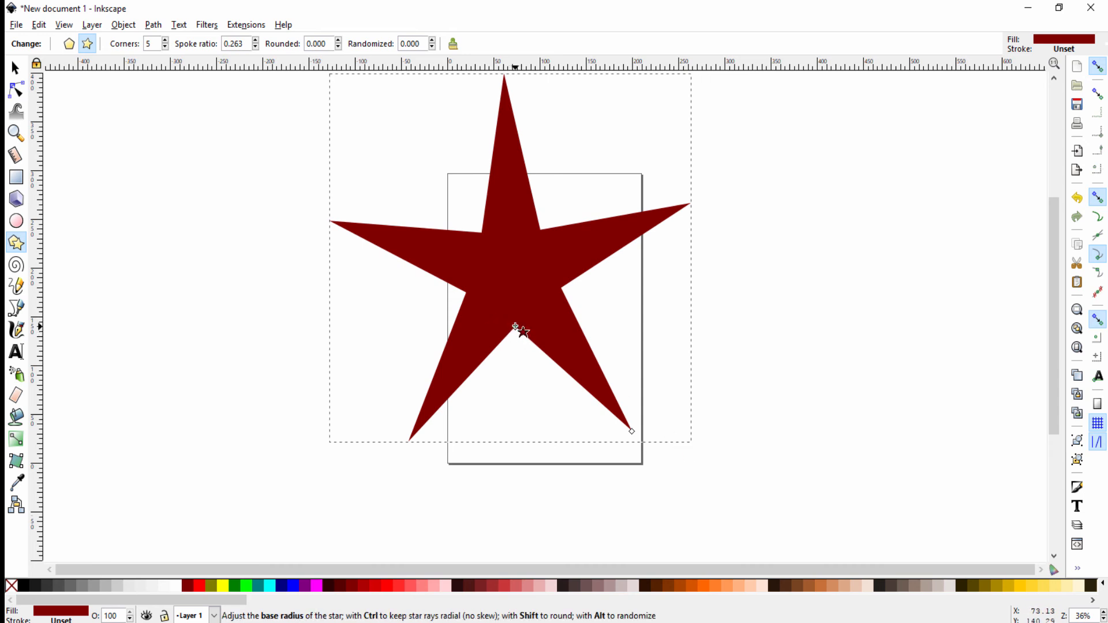
Skew the star's inner corners past its centre to a spoke ratio of about 0.190, and set the corner count to 100.
drag(514, 327, 482, 256)
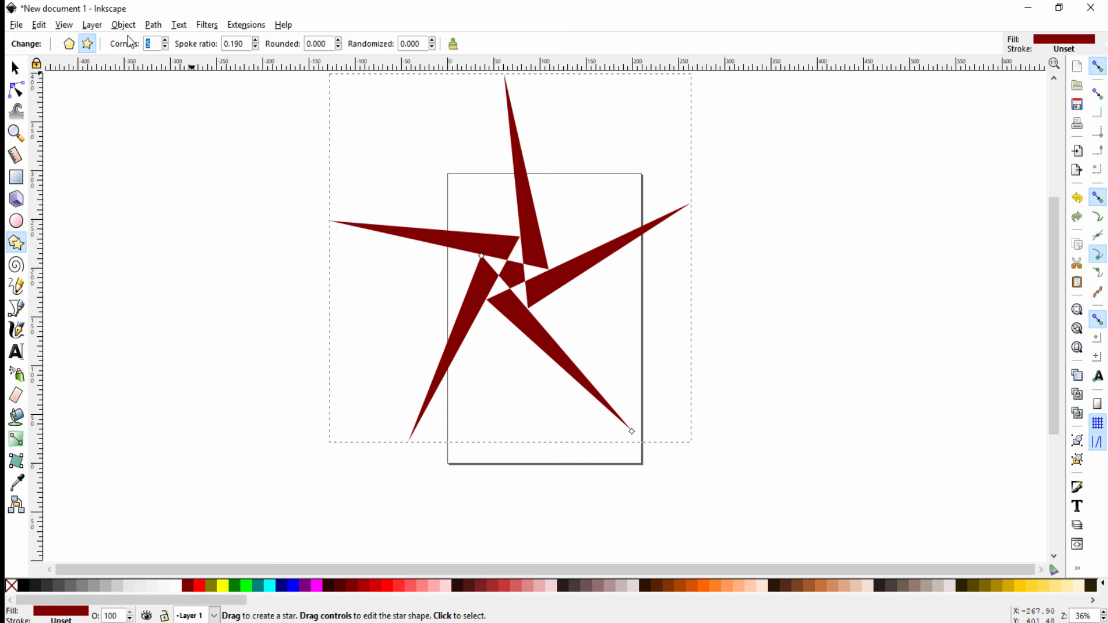
text(100)
key(Return)
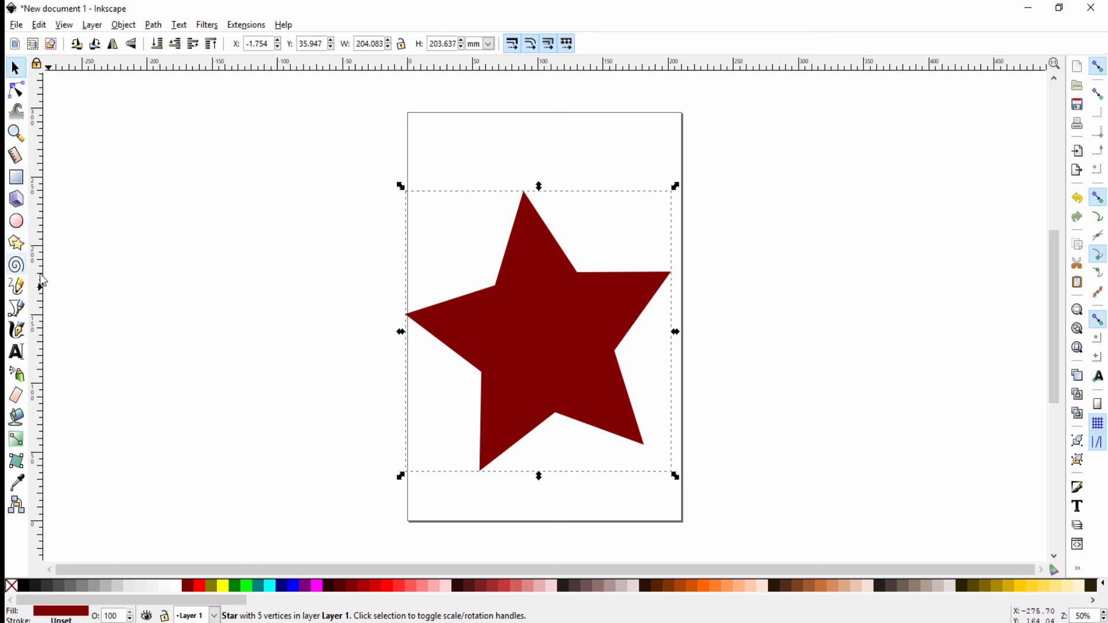
With the Star tool, pull the five-pointed star's inner corners toward its centre to a spoke ratio of about 0.309.
click(16, 243)
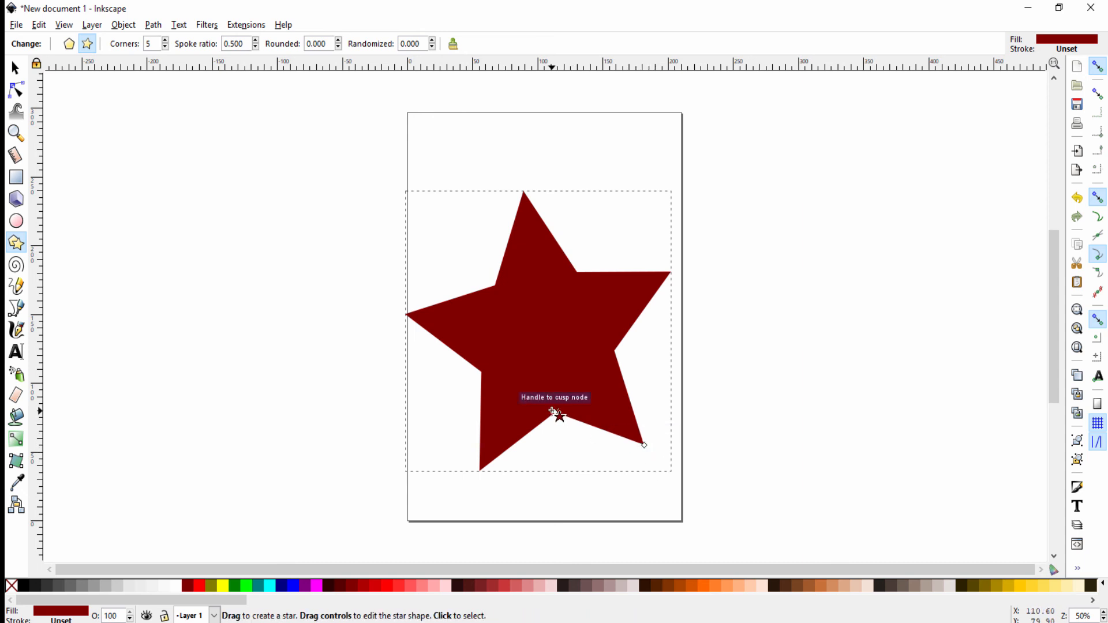
mouse_move(552, 411)
mouse_down()
mouse_move(551, 400)
mouse_move(554, 410)
mouse_up()
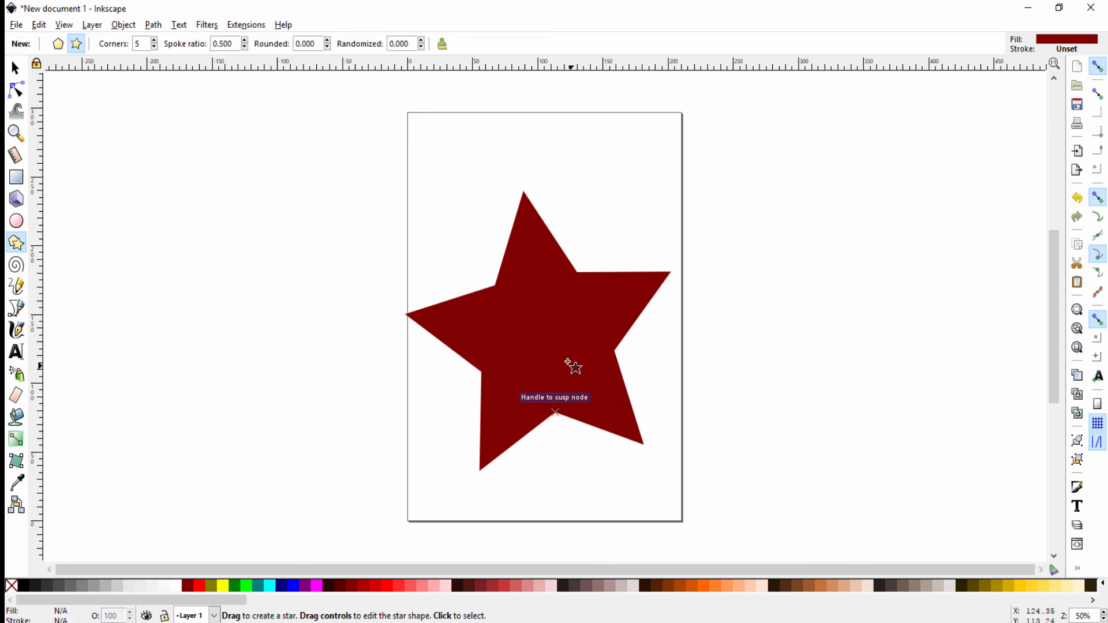
click(543, 346)
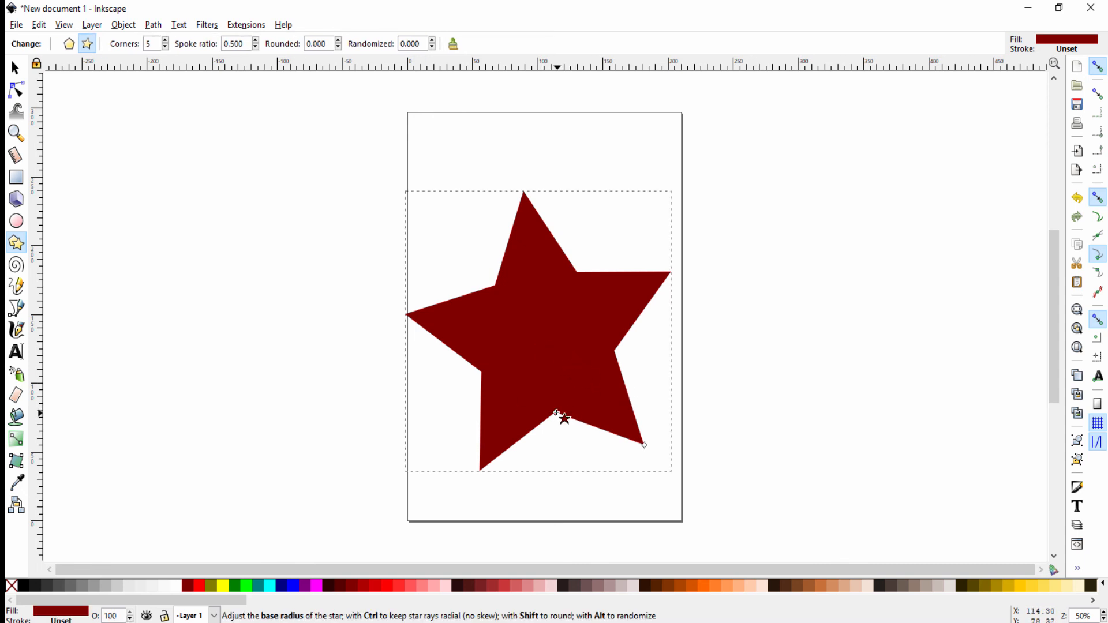
key(Delete)
drag(553, 411, 548, 391)
key(Delete)
click(645, 447)
drag(553, 412, 546, 385)
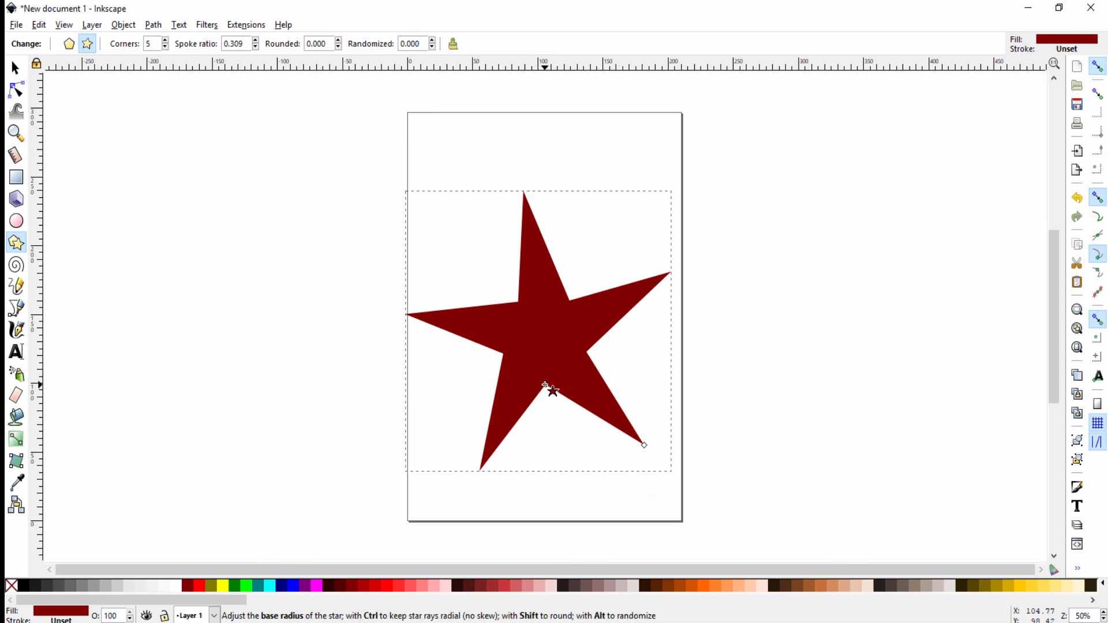
Round the star's corners to about 0.258, and bring the rounding back down to about 0.009.
drag(545, 385, 559, 412)
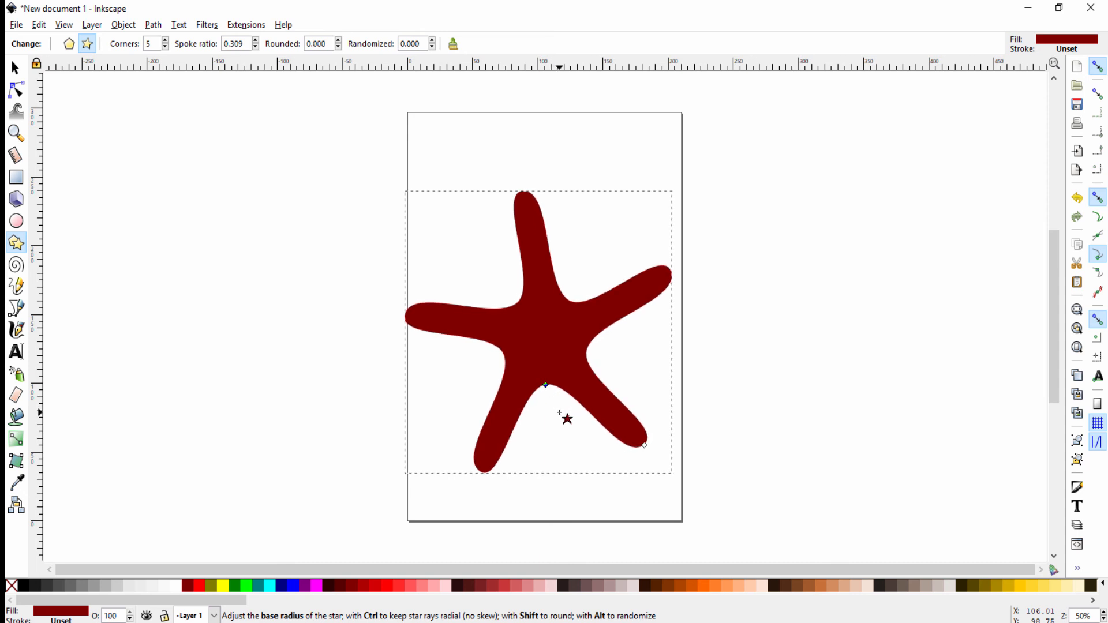
drag(644, 447, 658, 462)
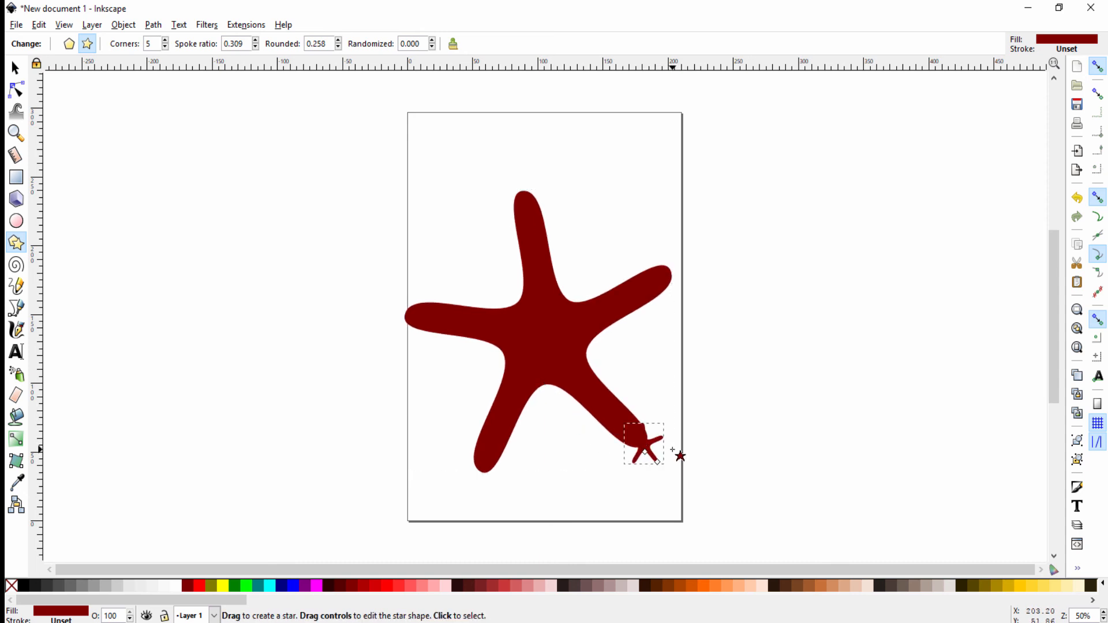
key(ctrl+z)
click(609, 410)
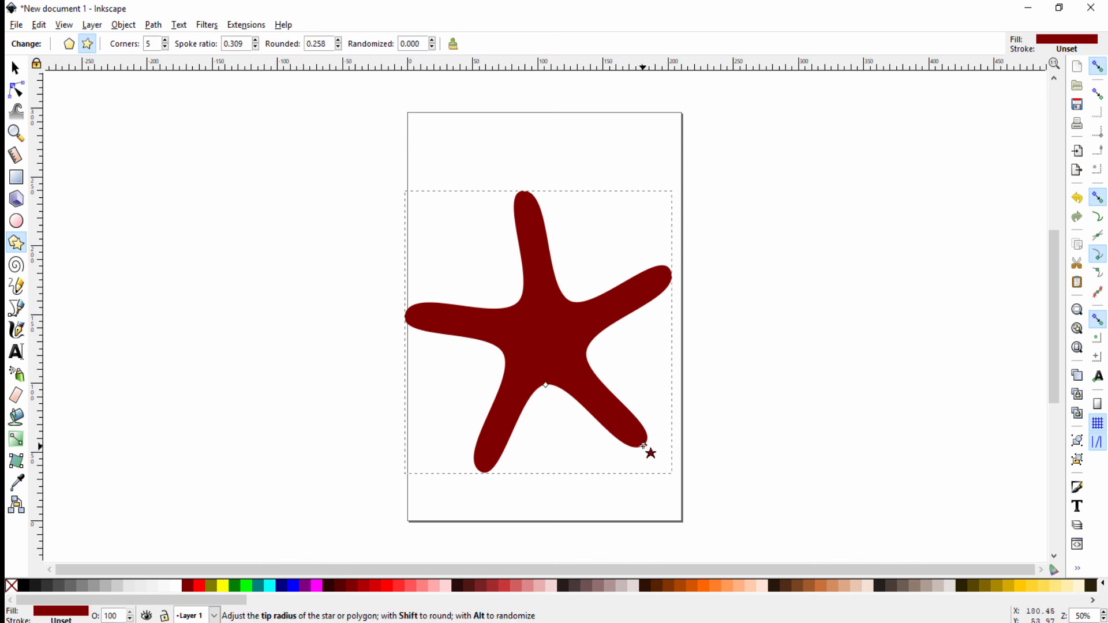
shift+click(644, 446)
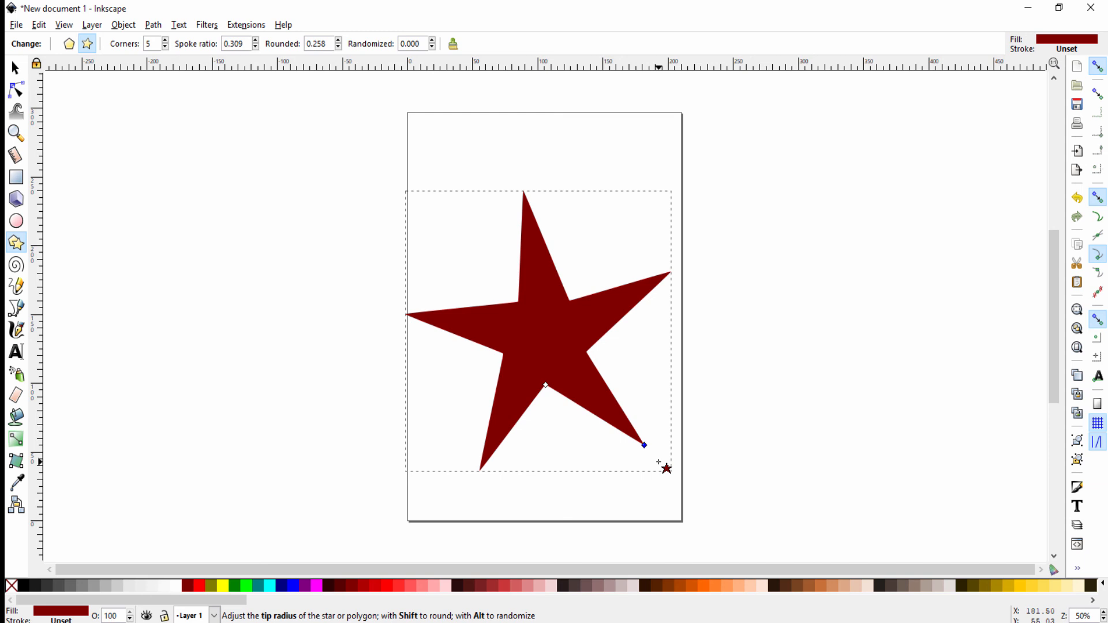
click(637, 440)
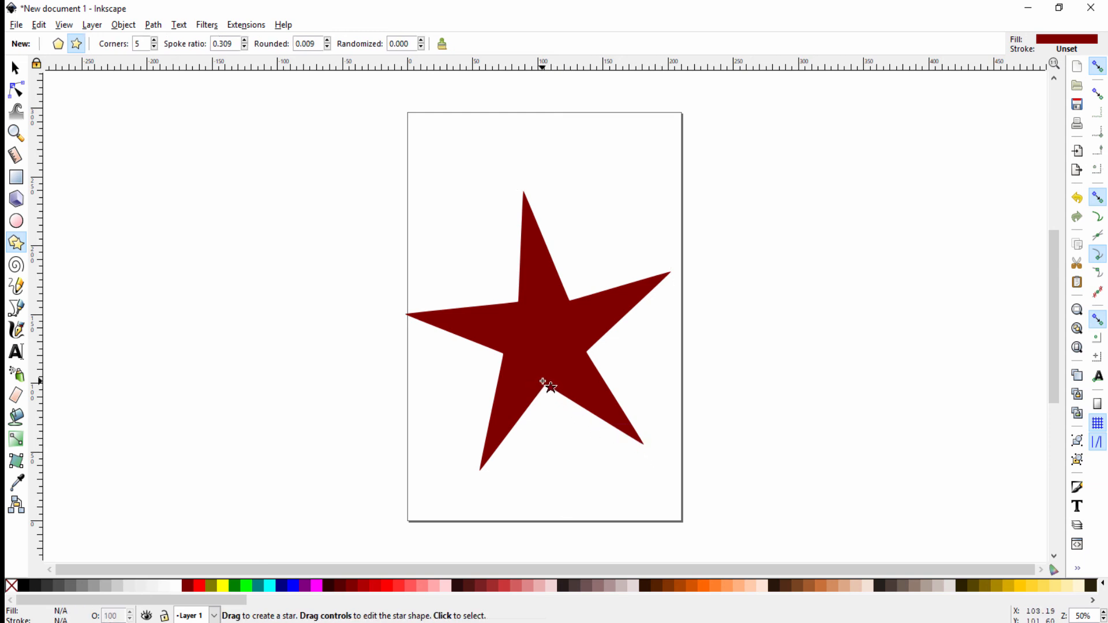
click(538, 389)
drag(541, 385, 556, 413)
key(ctrl+z)
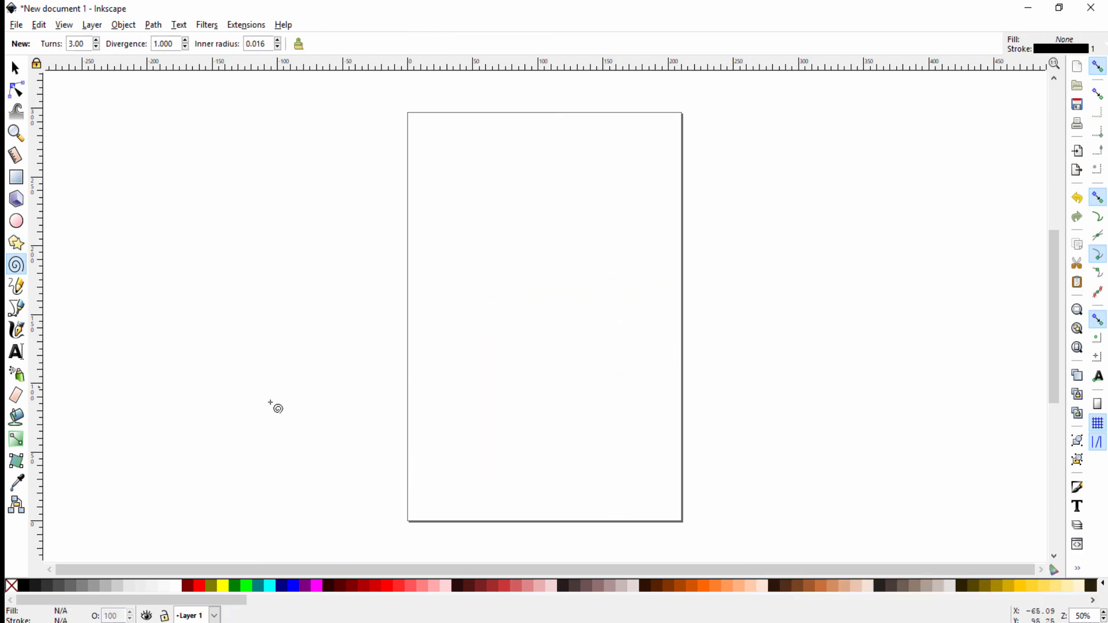
Draw a three-turn spiral about 180 mm wide on the empty page and unroll its outer end to about 4.98 turns.
click(16, 265)
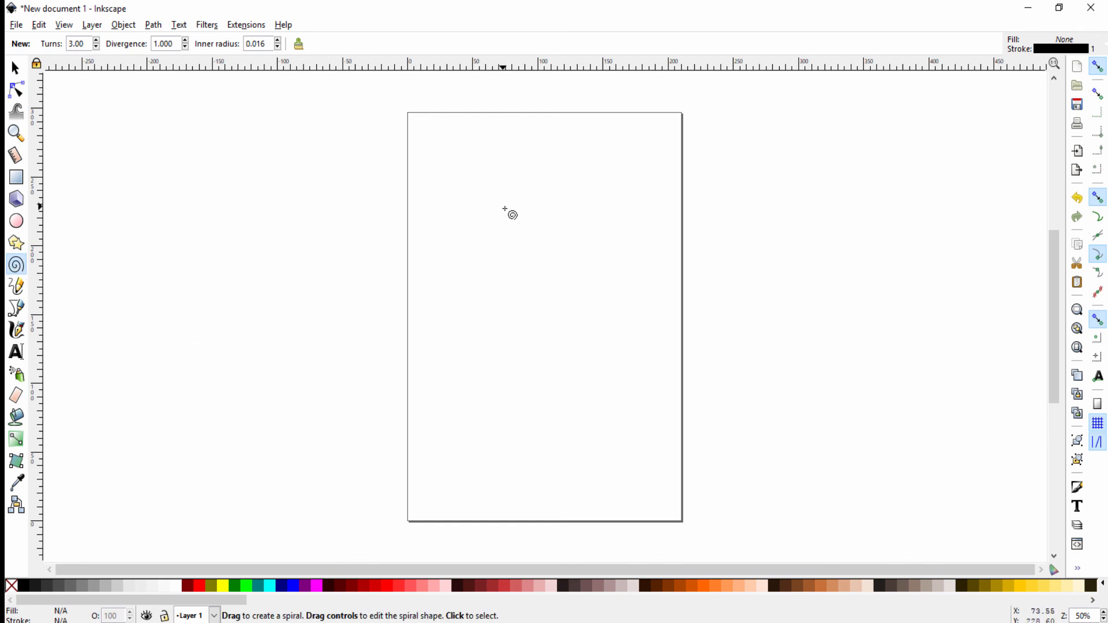
drag(525, 254, 596, 380)
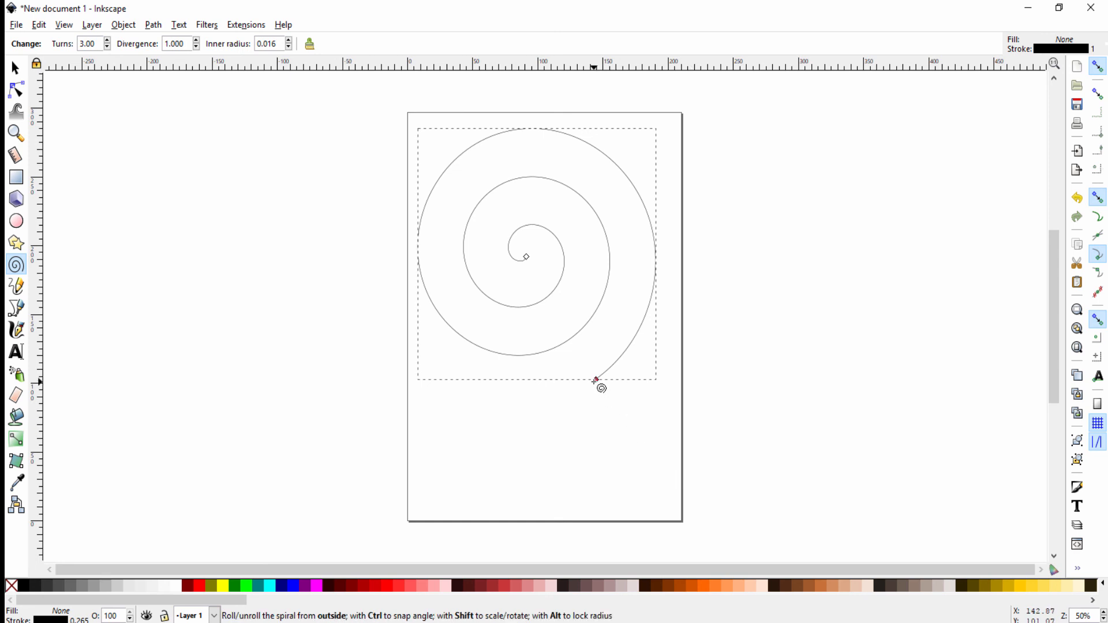
drag(595, 381, 594, 347)
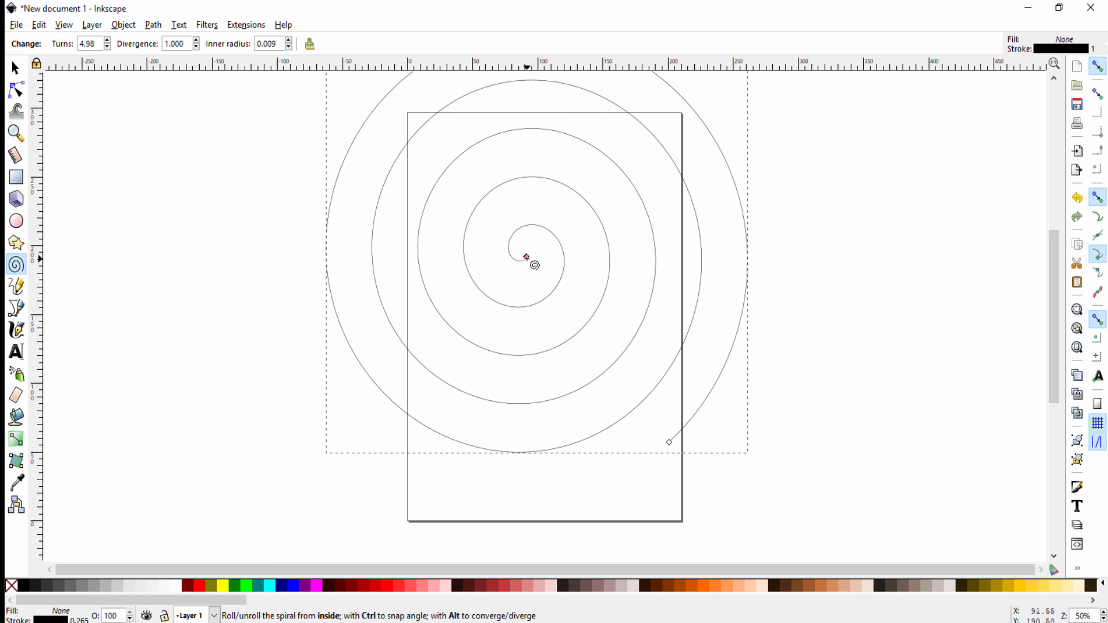
mouse_move(526, 258)
mouse_down()
mouse_move(509, 237)
mouse_move(555, 245)
mouse_move(552, 292)
mouse_move(486, 252)
mouse_move(532, 207)
mouse_move(546, 220)
mouse_move(477, 243)
mouse_move(580, 311)
mouse_move(508, 231)
mouse_move(526, 255)
mouse_up()
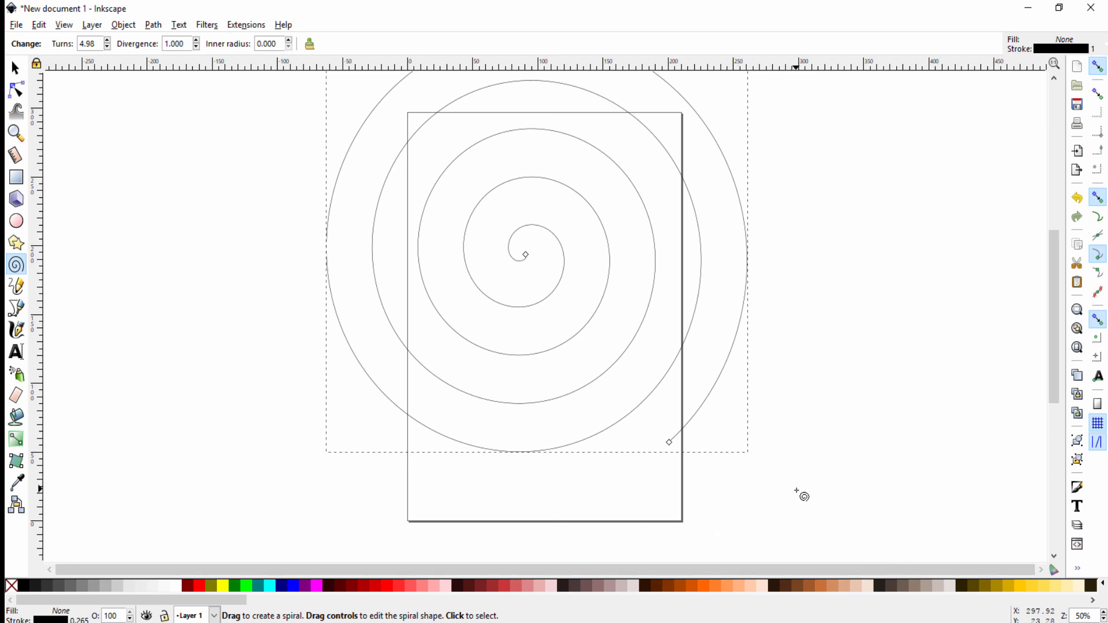
key(ctrl+z)
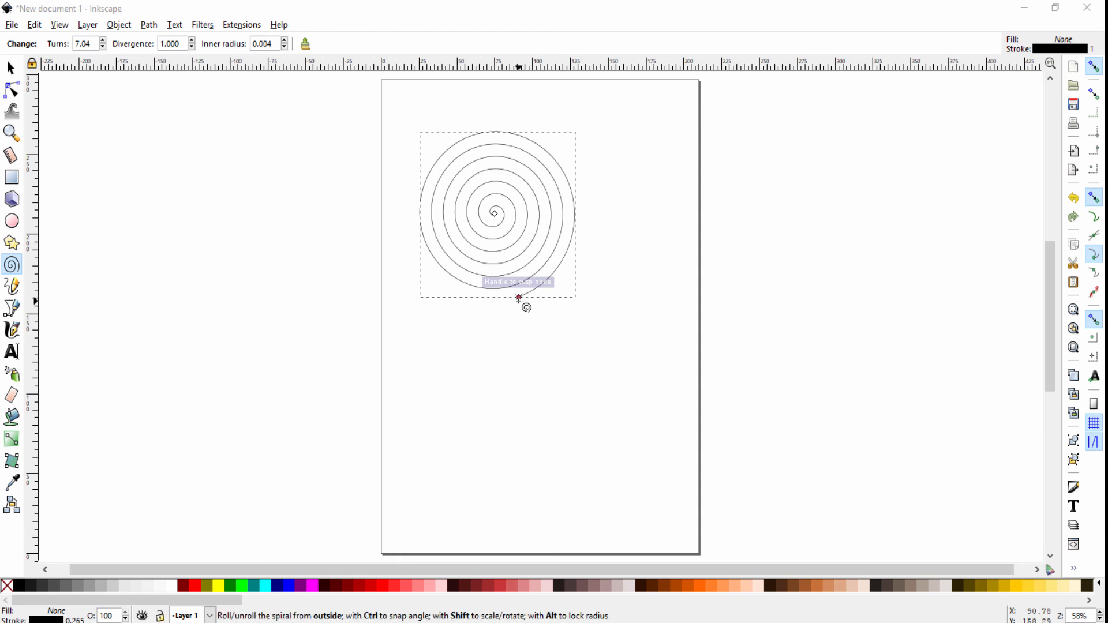
Scale the spiral down slightly from its outer end and roll it to about 9.02 turns with its radius locked.
mouse_move(518, 298)
mouse_down()
mouse_move(497, 263)
mouse_move(522, 323)
mouse_move(510, 295)
mouse_up()
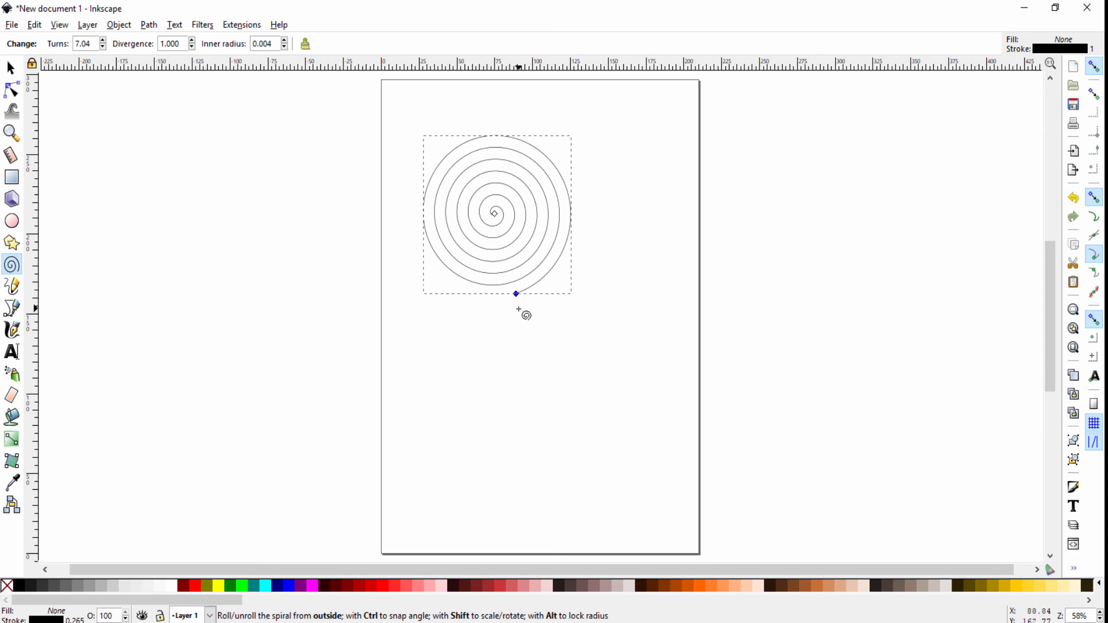
mouse_move(512, 296)
mouse_down()
mouse_move(444, 263)
mouse_move(428, 210)
mouse_move(445, 168)
mouse_move(537, 177)
mouse_move(566, 253)
mouse_move(537, 289)
mouse_move(457, 282)
mouse_move(421, 204)
mouse_move(428, 163)
mouse_move(480, 156)
mouse_move(529, 176)
mouse_move(557, 235)
mouse_move(556, 286)
mouse_move(523, 312)
mouse_up()
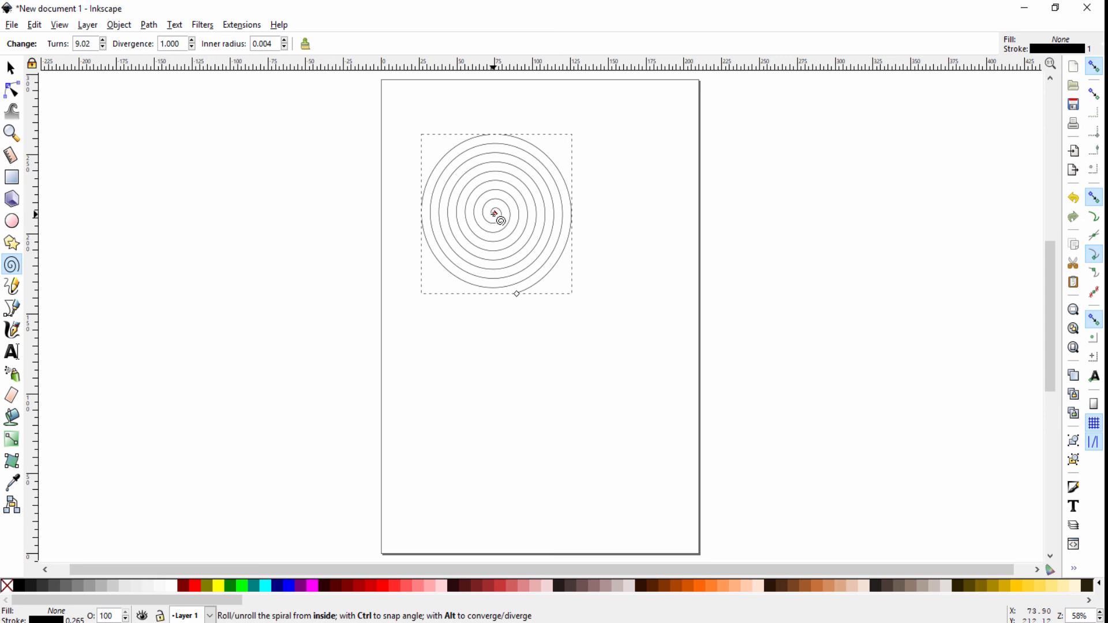
Try diverging the spiral from its inner end to about 0.167, and reset its divergence to 1.
drag(492, 215, 500, 175)
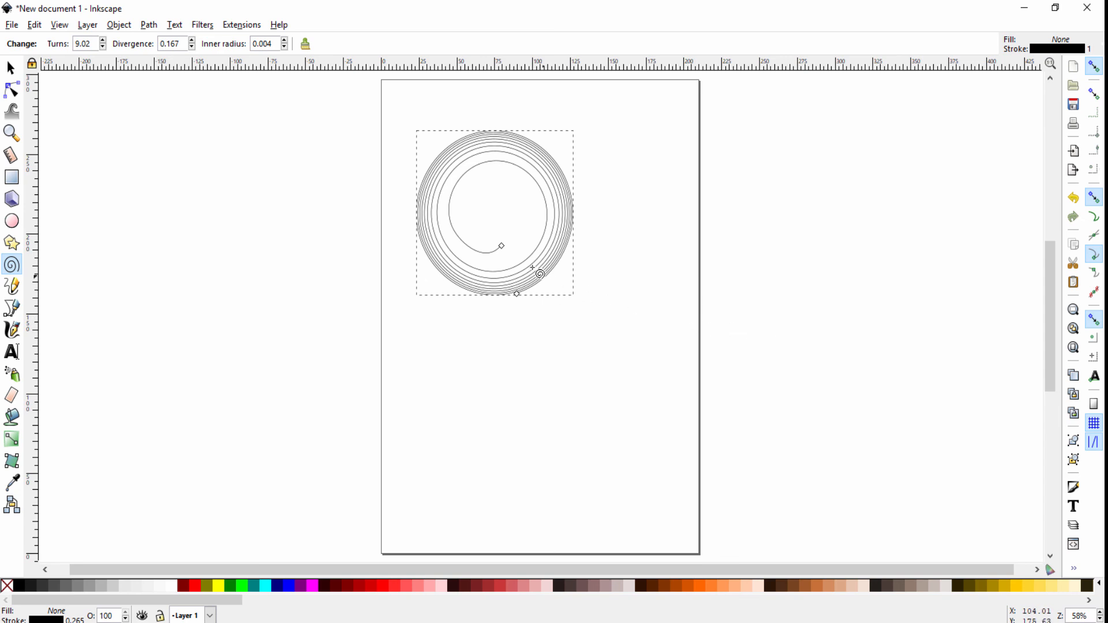
alt+click(500, 246)
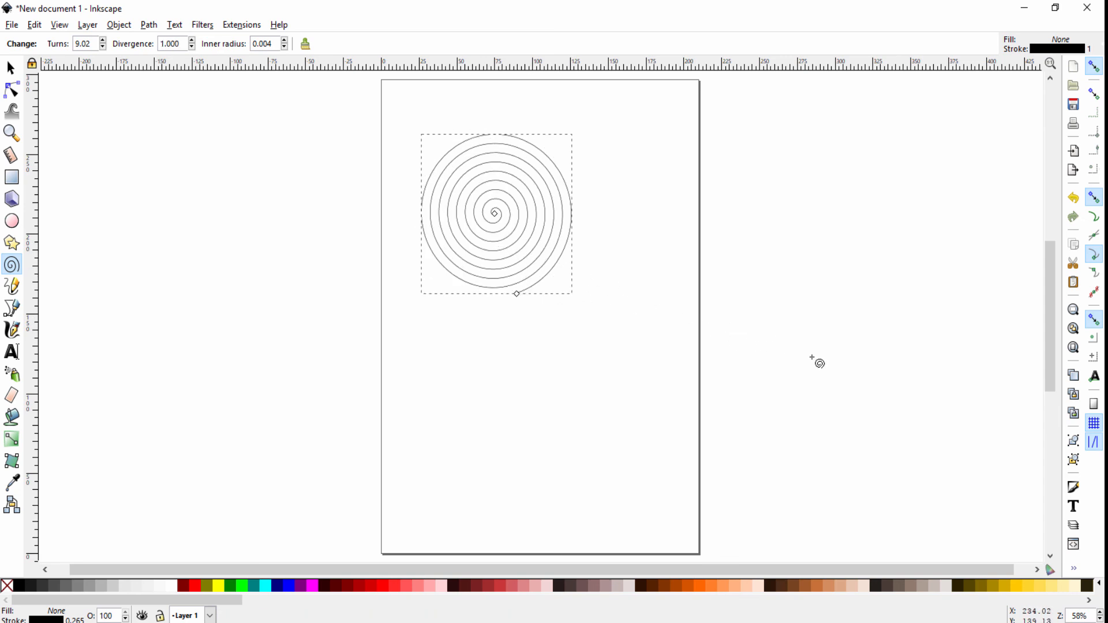